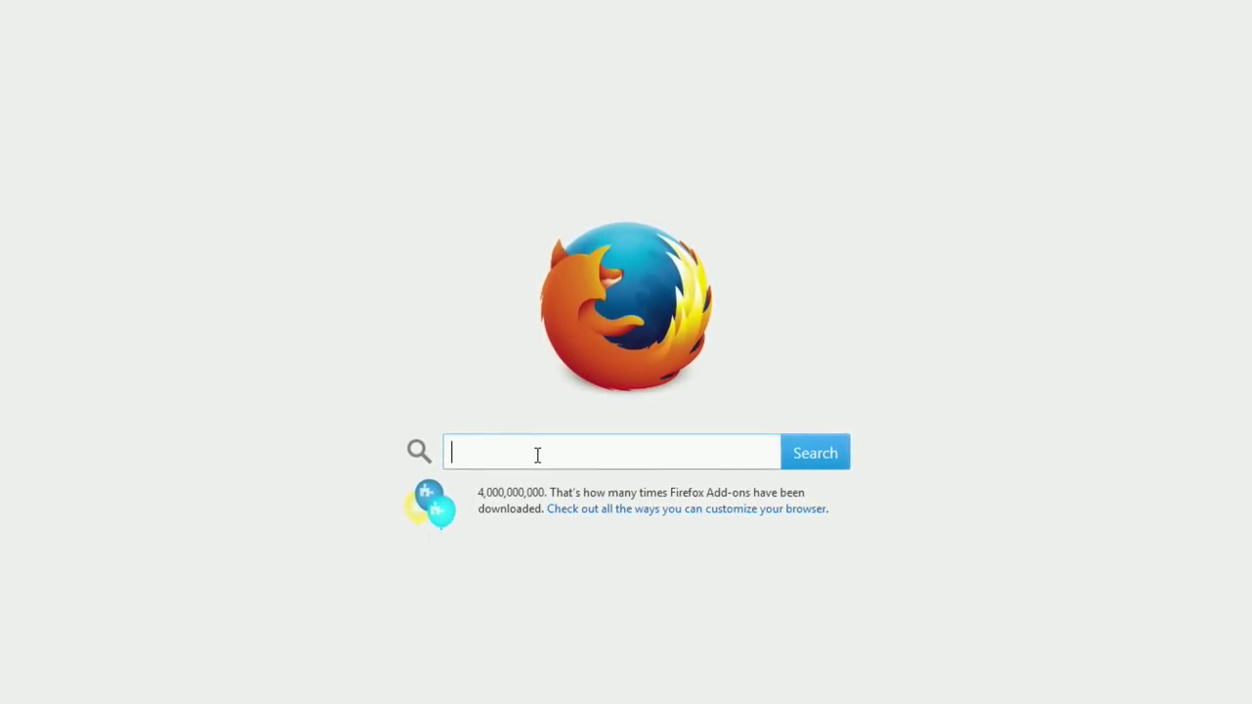
# Search the web for "openelec raspberry pi".
pyautogui.write('openelec')
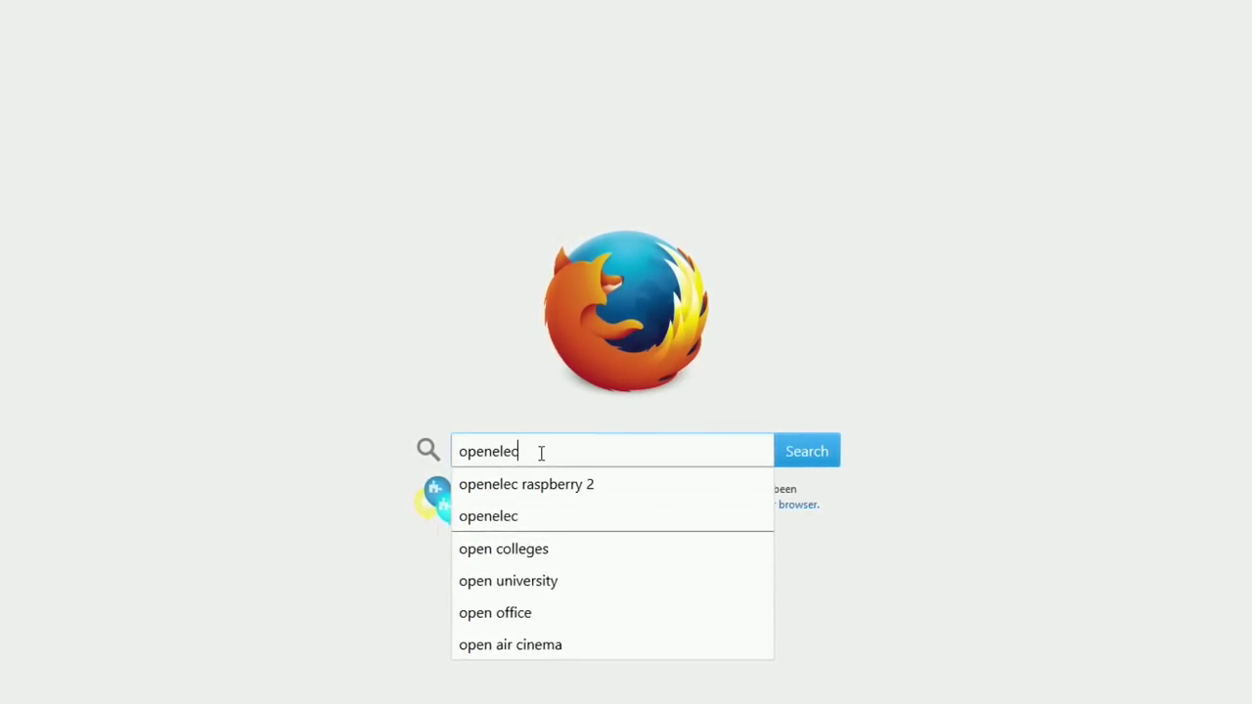
pyautogui.press('Down')
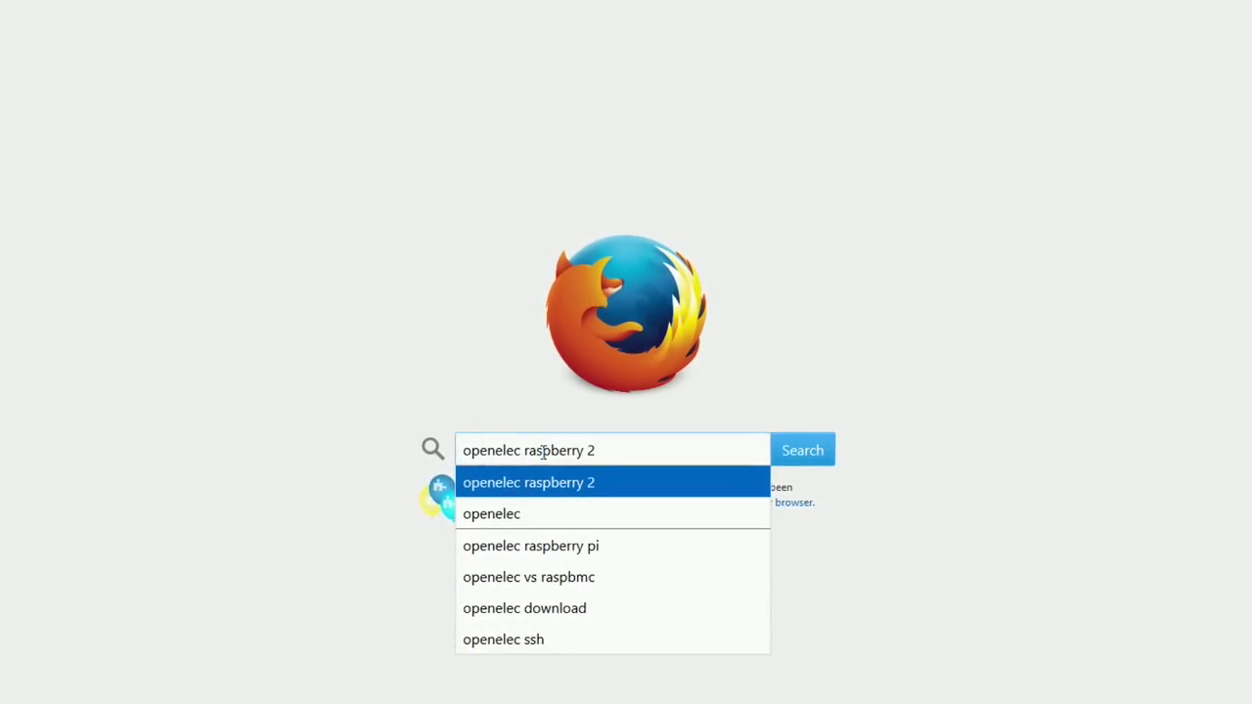
pyautogui.press('BackSpace')
pyautogui.write('pi')
pyautogui.press('Escape')
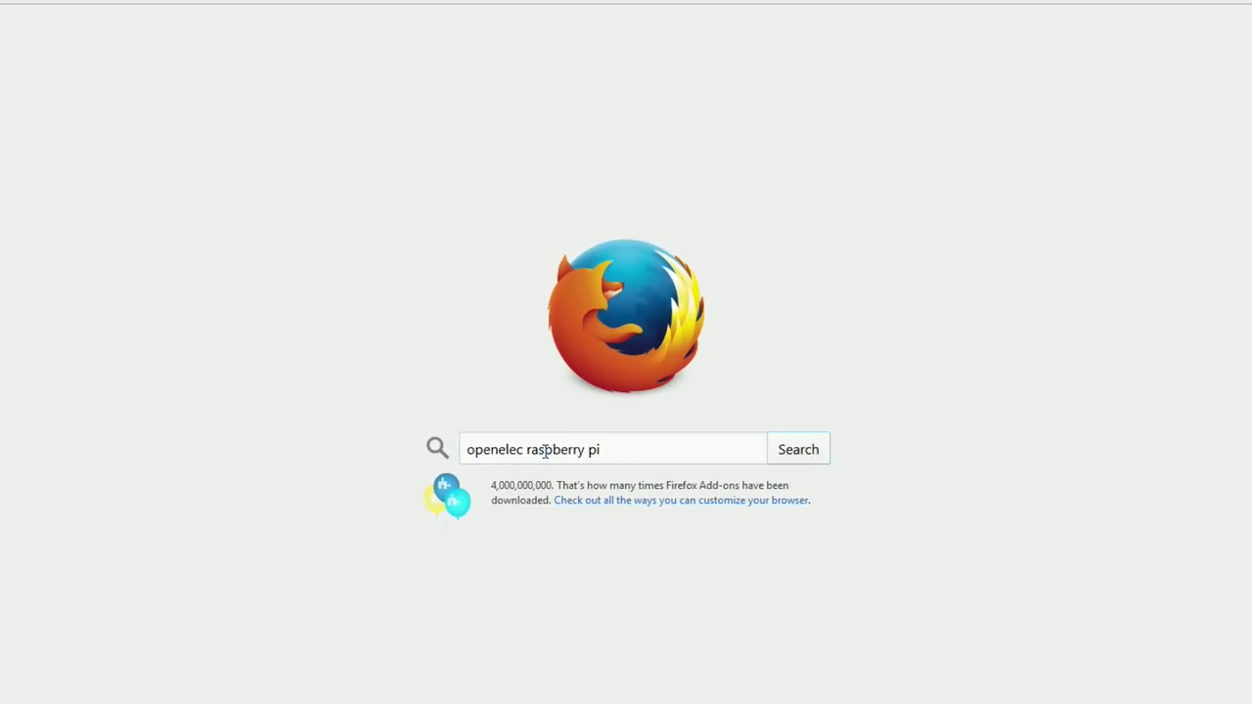
pyautogui.press('Return')
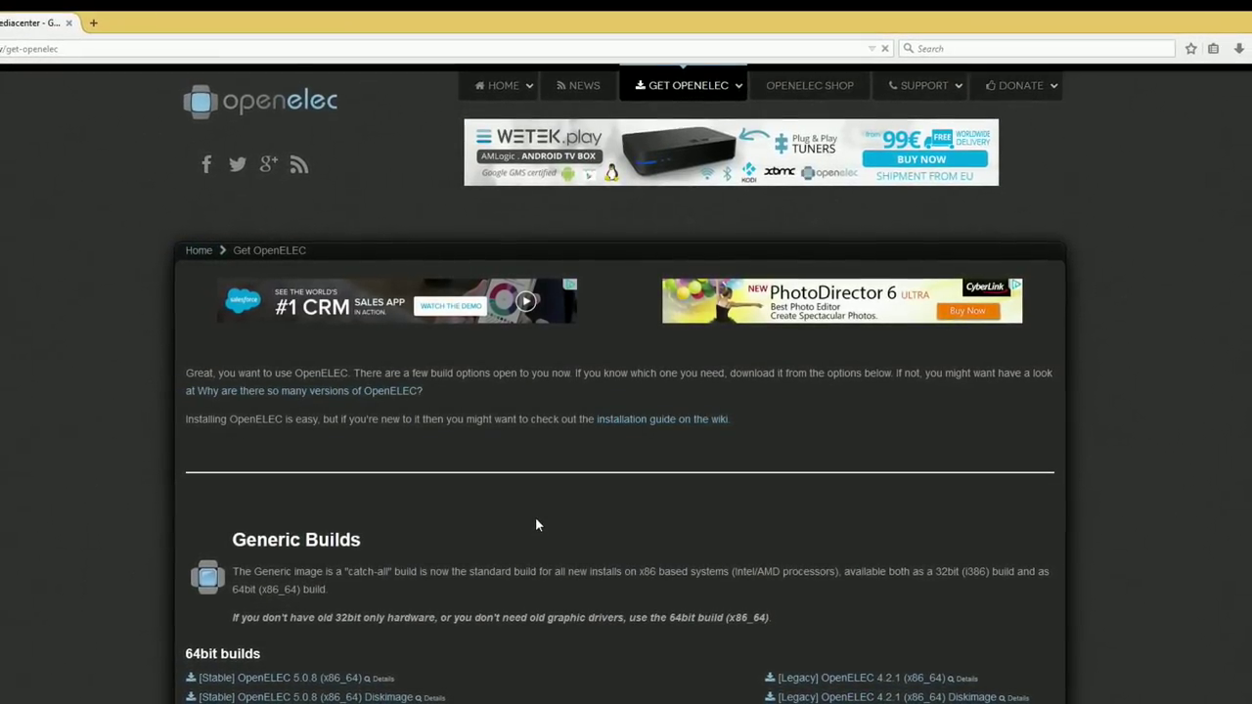
# Download the stable OpenELEC 5.0.8 (arm) Diskimage for ARMv7 quad-core RPi2 models from the RaspberryPi Builds section.
pyautogui.scroll(-3, 556, 518)
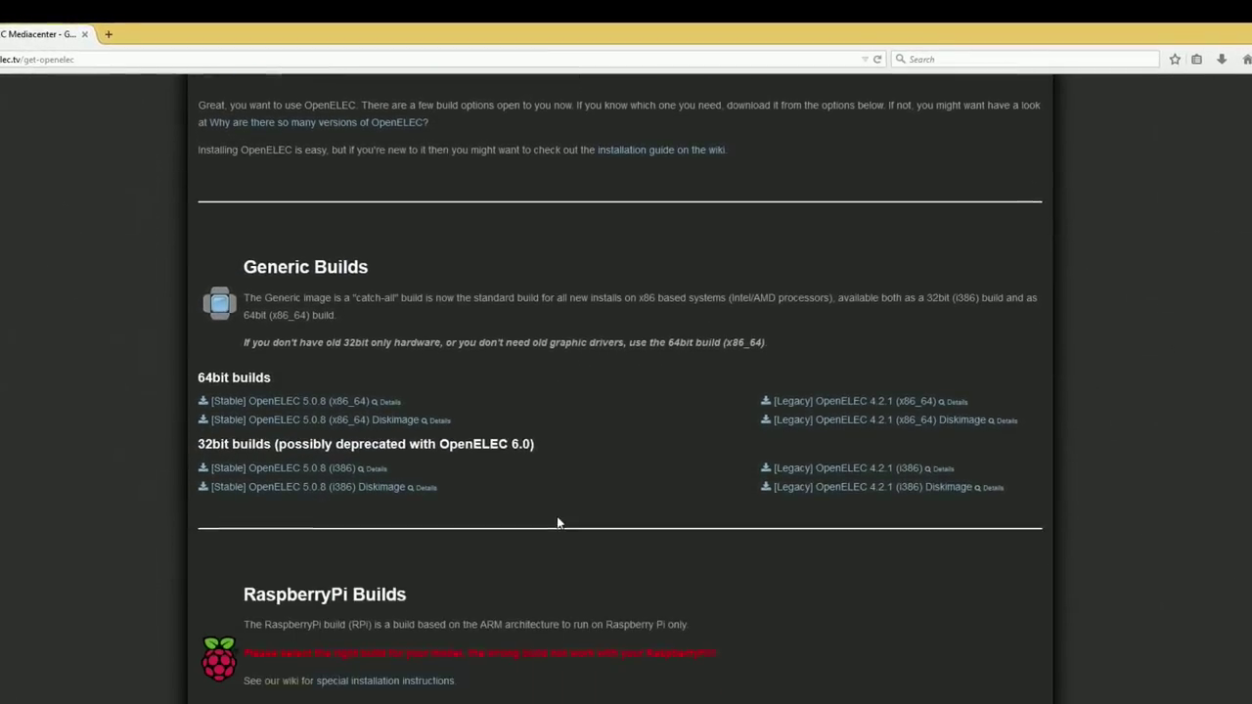
pyautogui.scroll(-5, 557, 519)
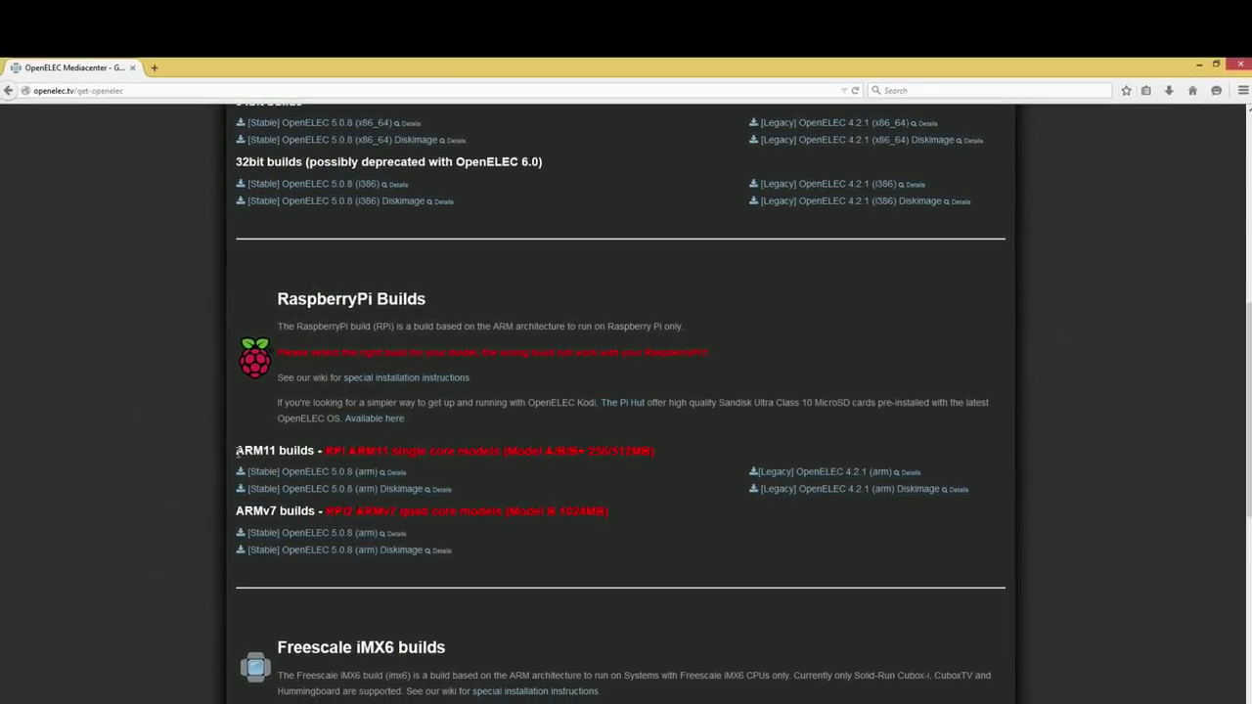
pyautogui.moveTo(238, 451); pyautogui.dragTo(427, 451)
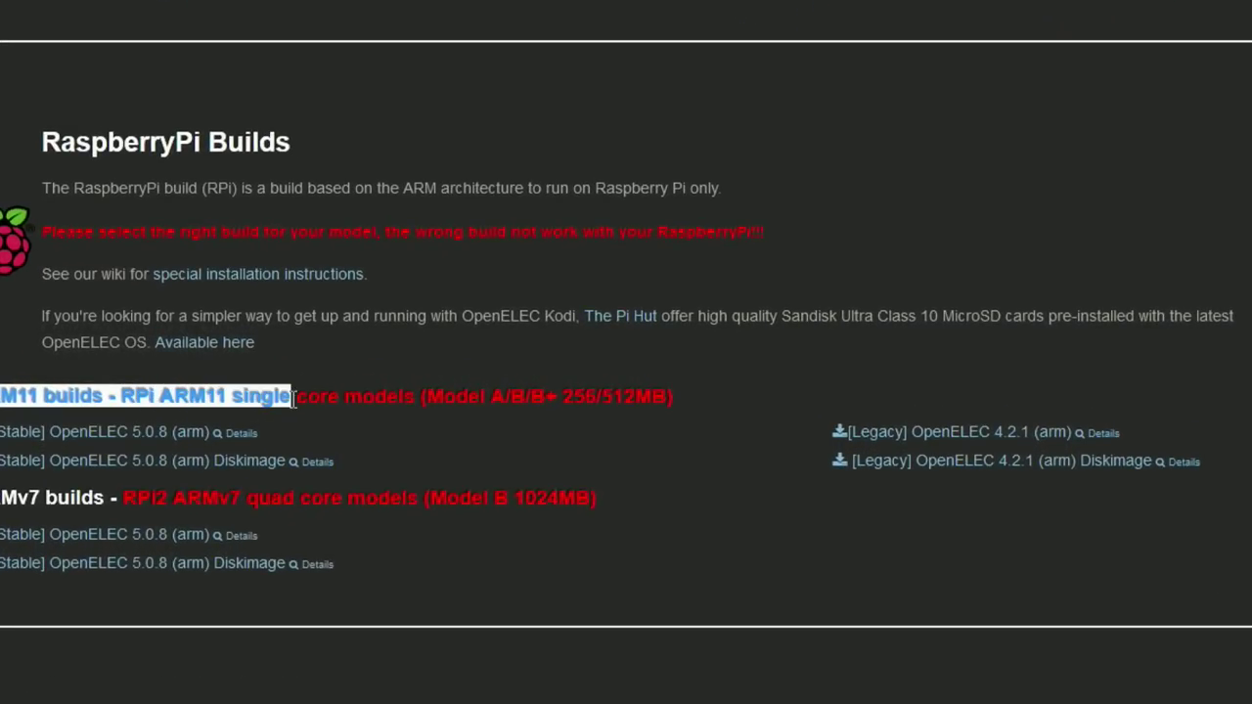
pyautogui.moveTo(291, 396); pyautogui.dragTo(688, 413)
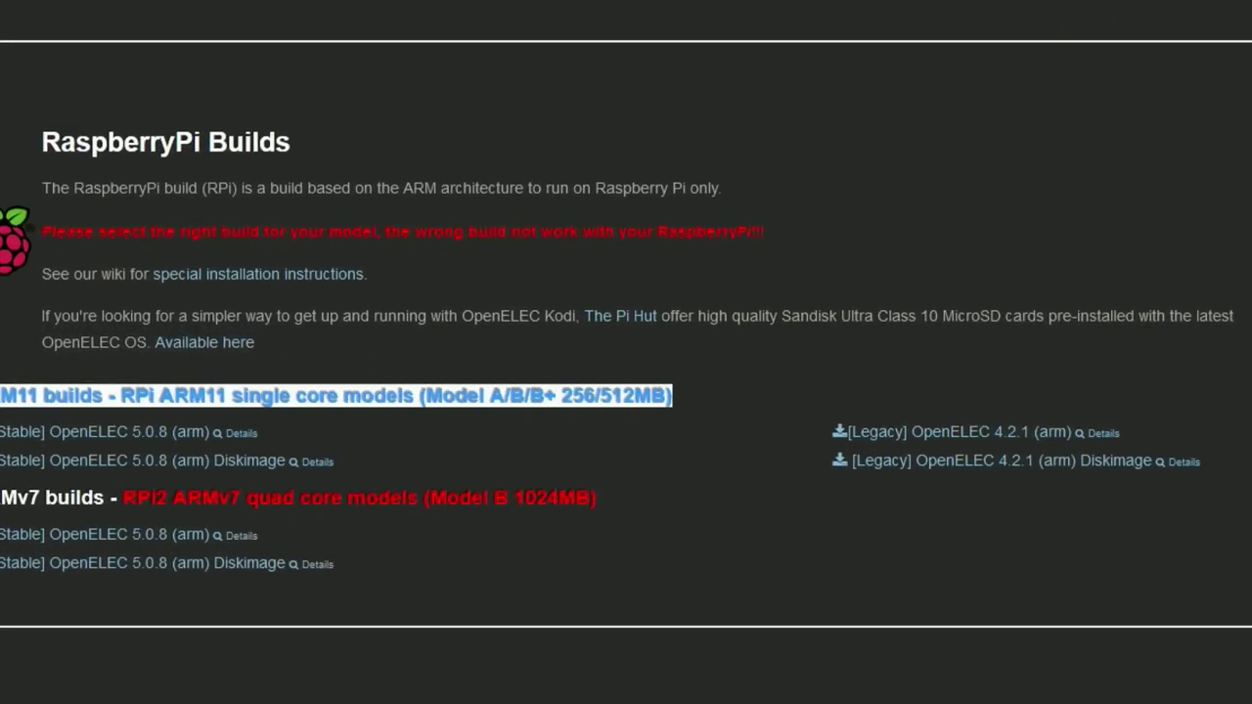
pyautogui.moveTo(2, 498); pyautogui.dragTo(535, 513)
pyautogui.click(624, 507)
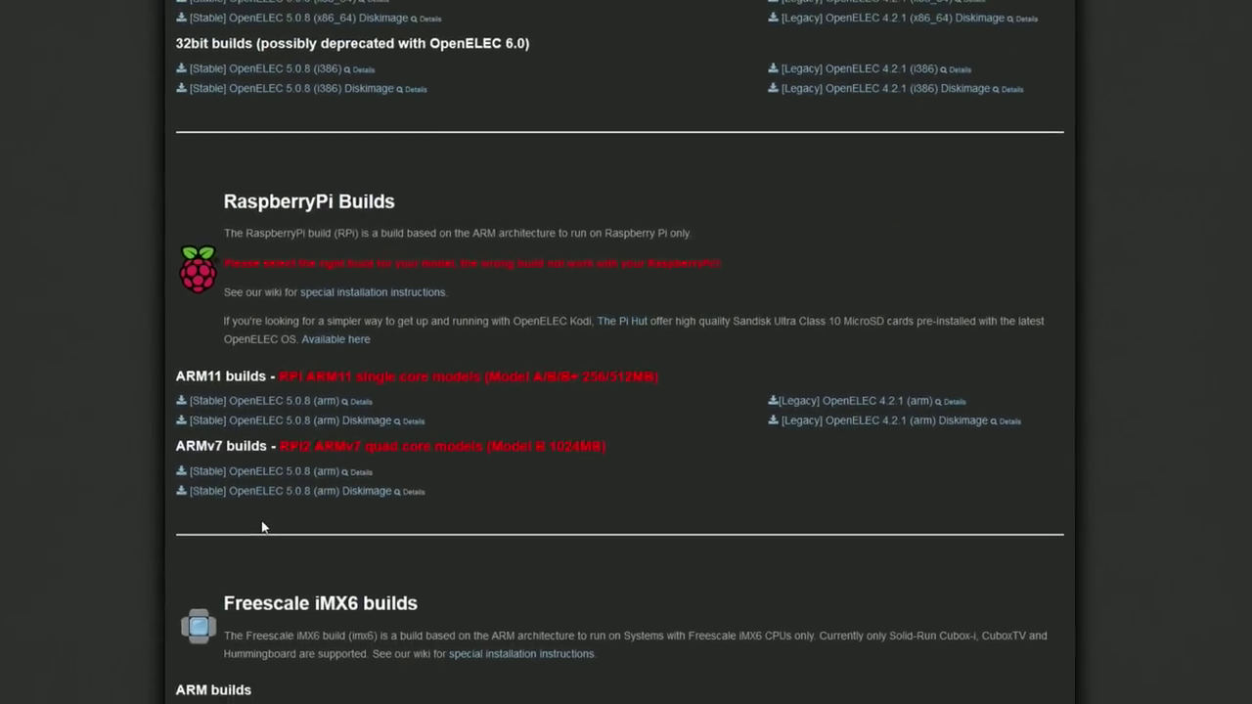
pyautogui.moveTo(103, 492); pyautogui.dragTo(662, 502)
pyautogui.click(684, 566)
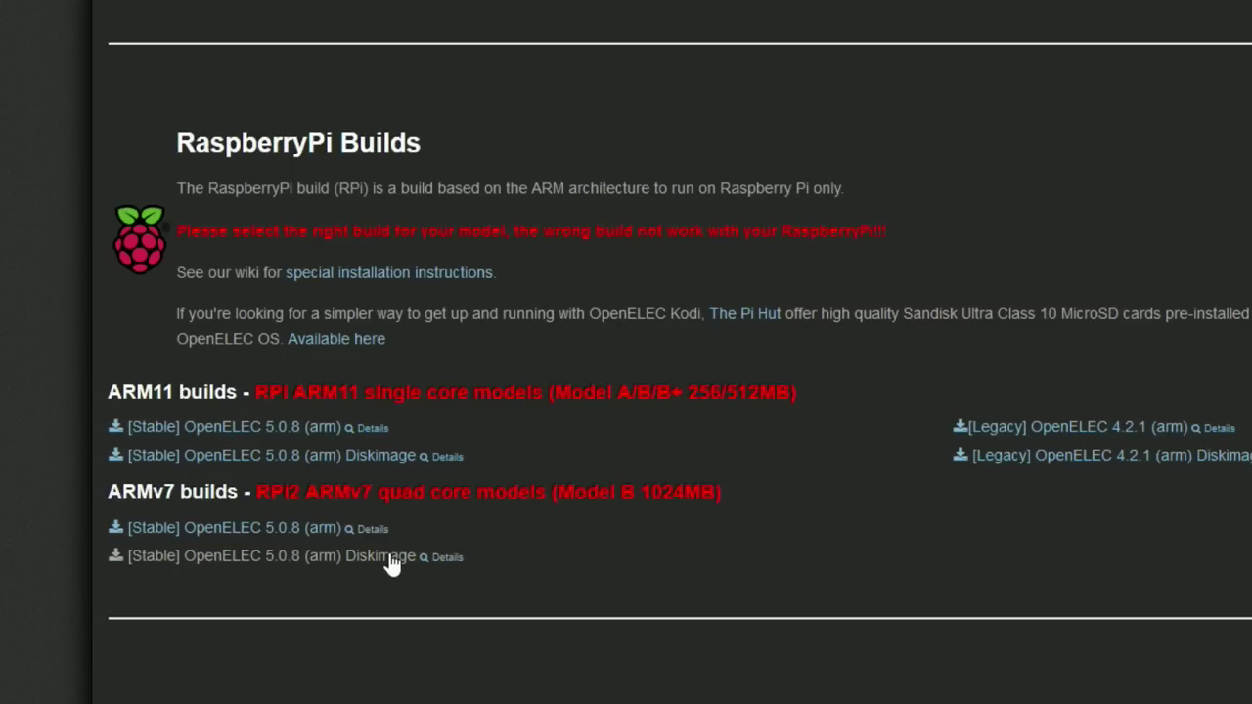
pyautogui.click(283, 558)
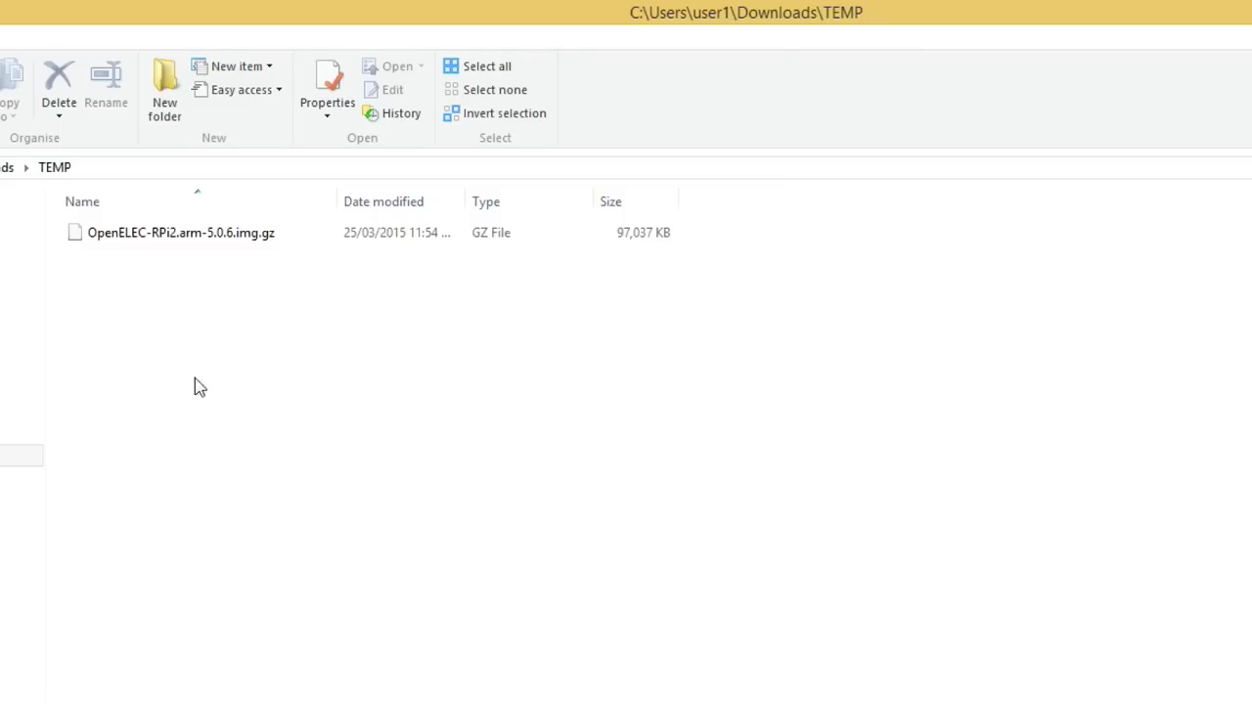
# In the TEMP downloads folder, extract OpenELEC-RPi2.arm-5.0.6.img.gz into its own folder with 7-Zip and select the extracted disc image.
pyautogui.click(177, 245)
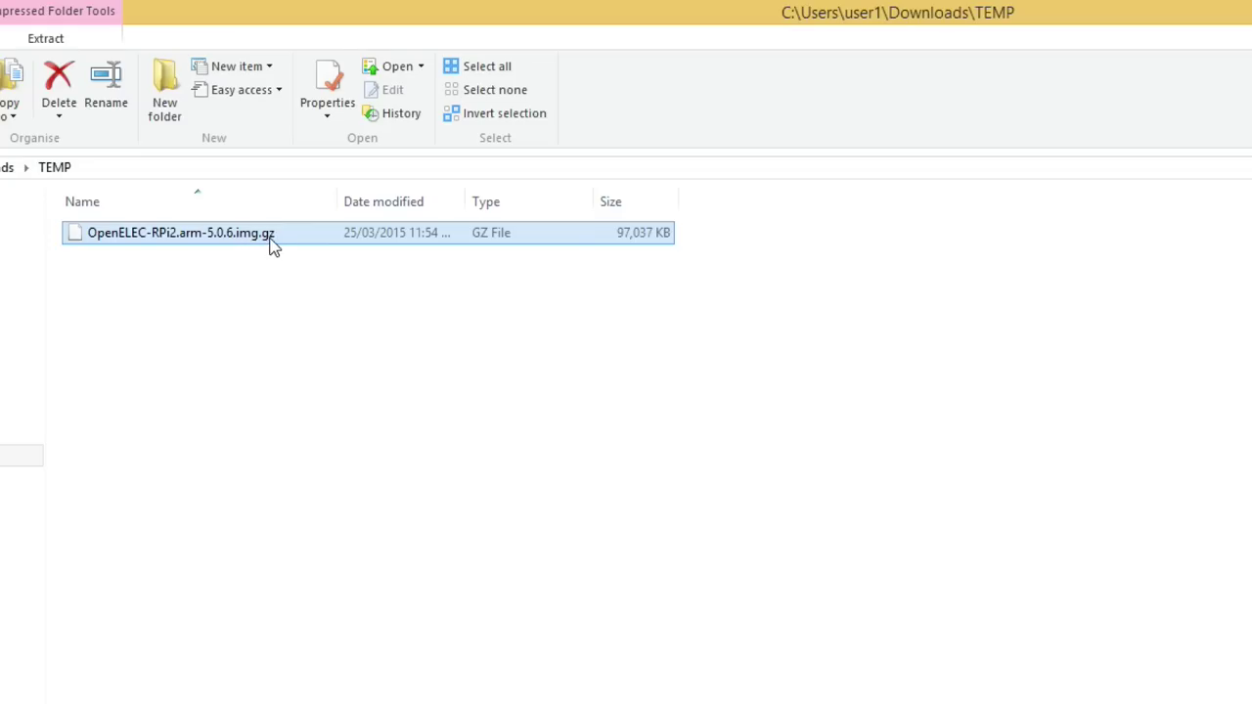
pyautogui.rightClick(191, 240)
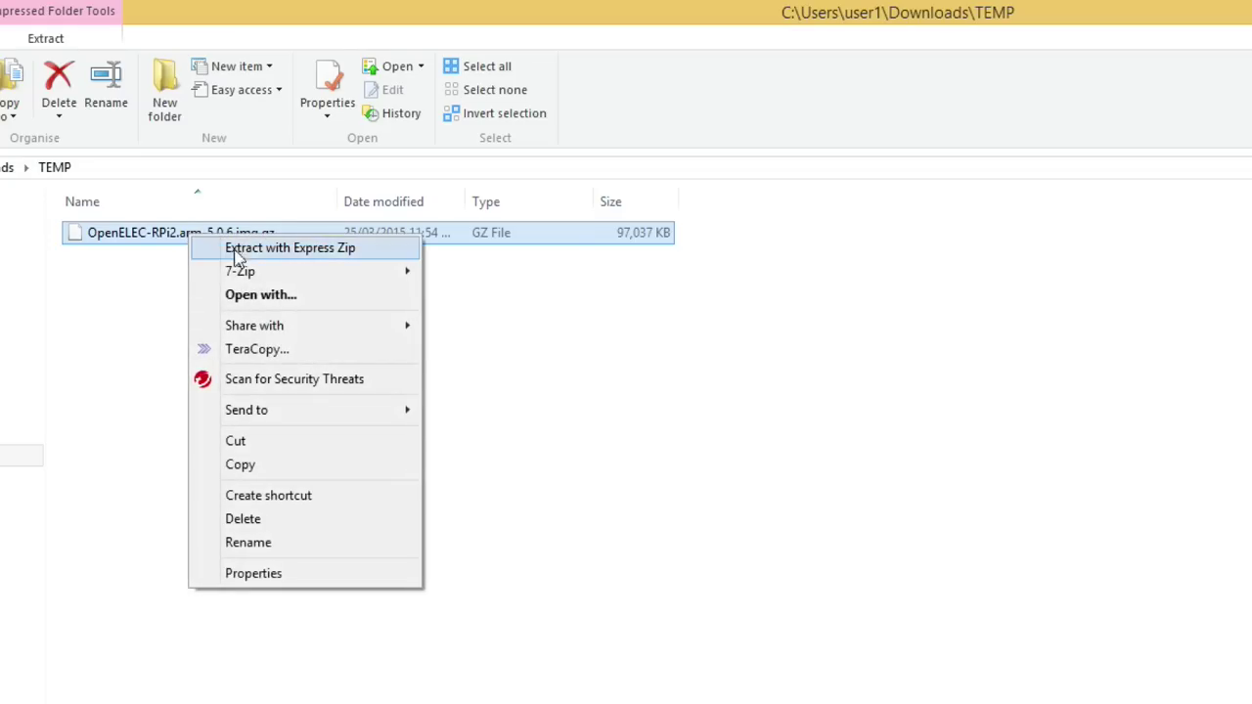
pyautogui.moveTo(354, 282)
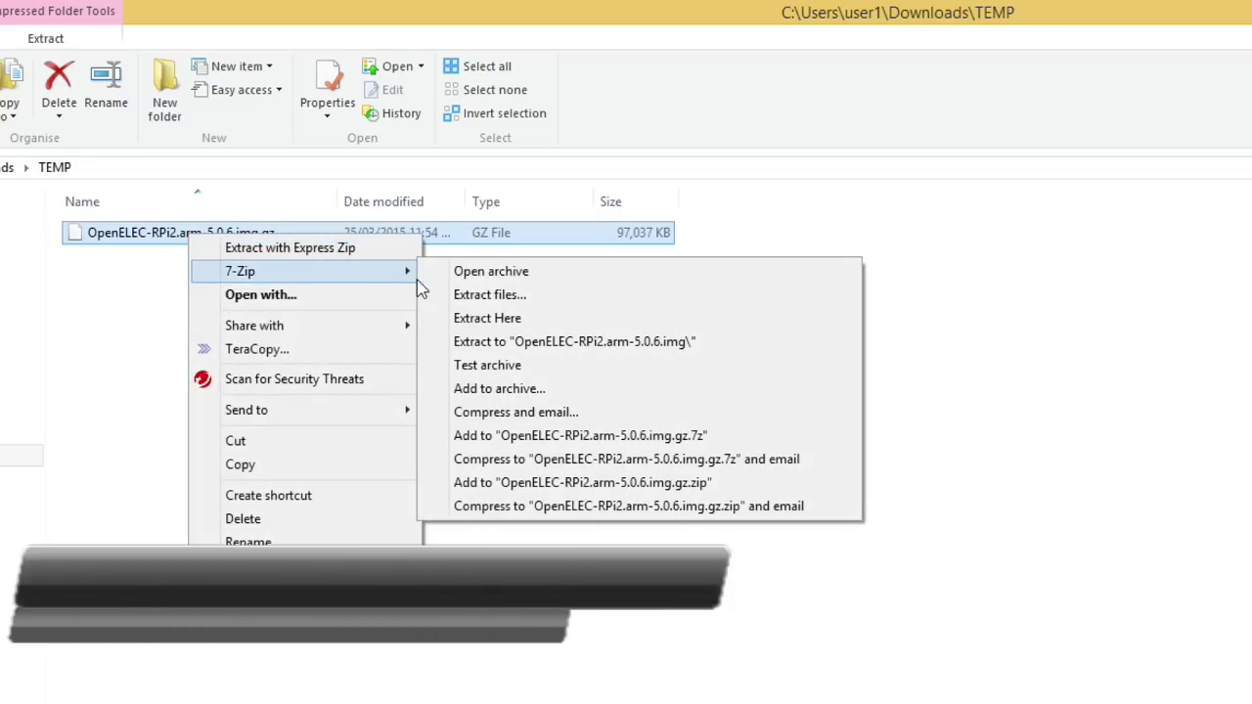
pyautogui.click(610, 344)
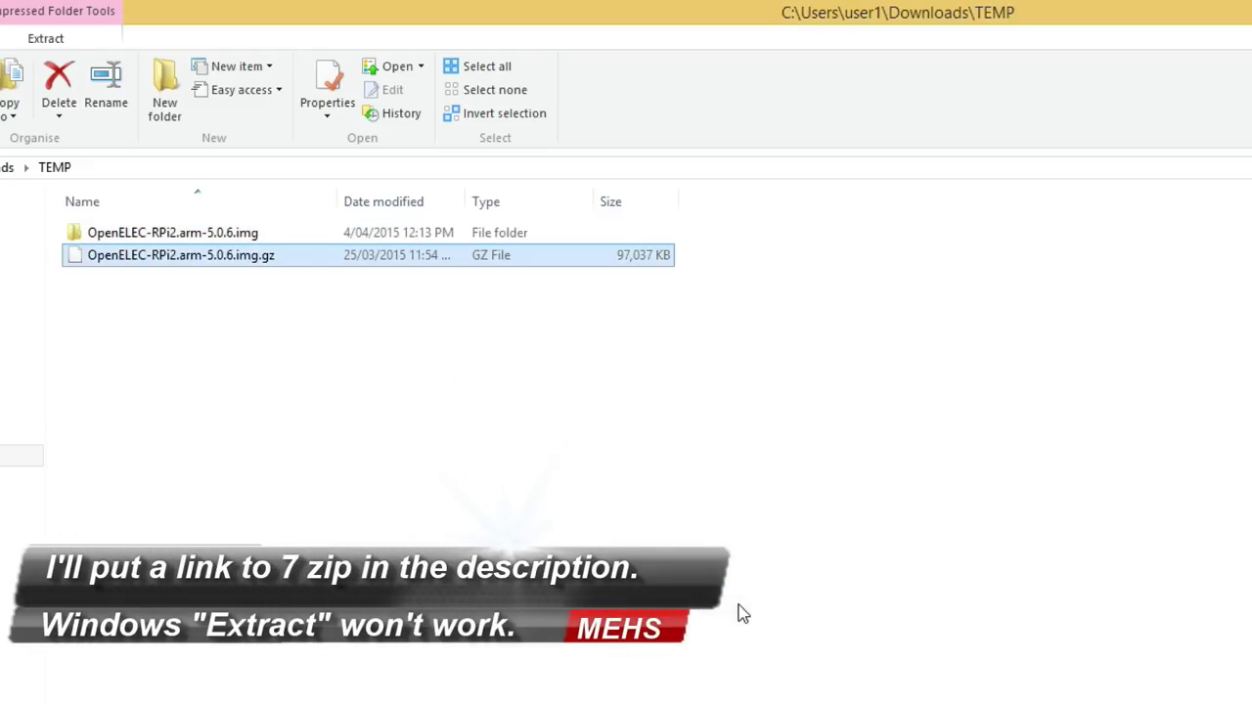
pyautogui.doubleClick(168, 240)
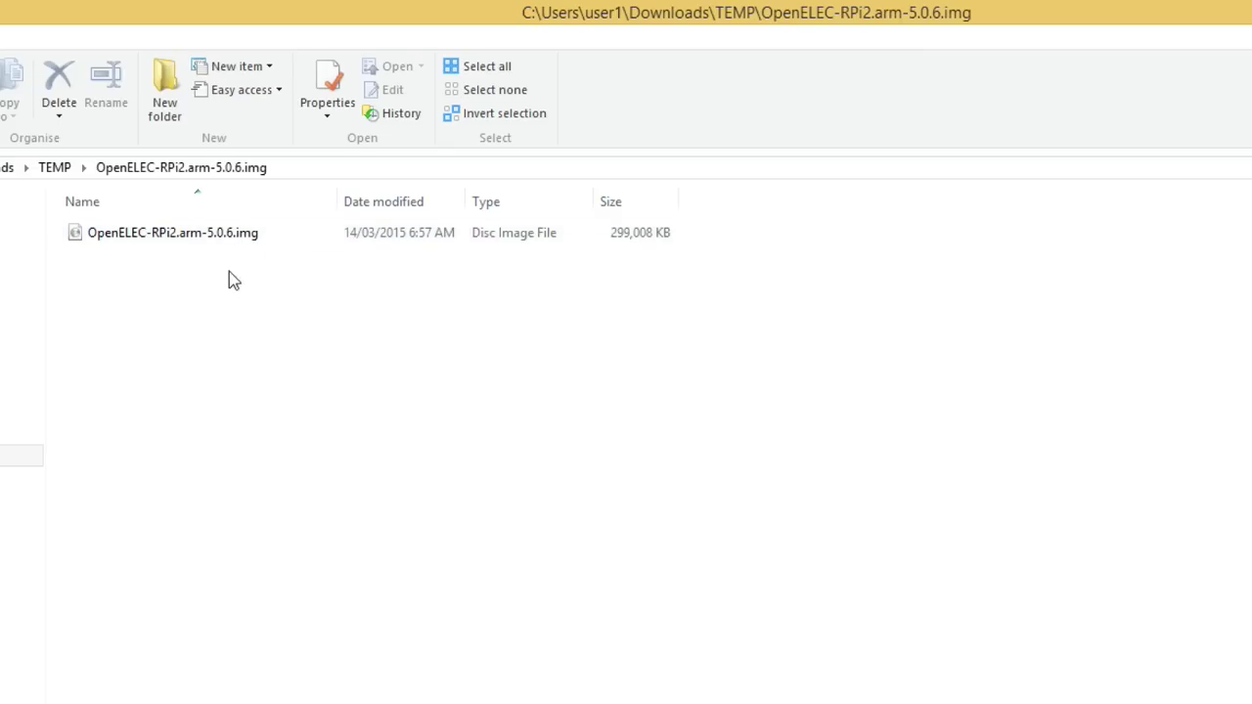
pyautogui.click(182, 241)
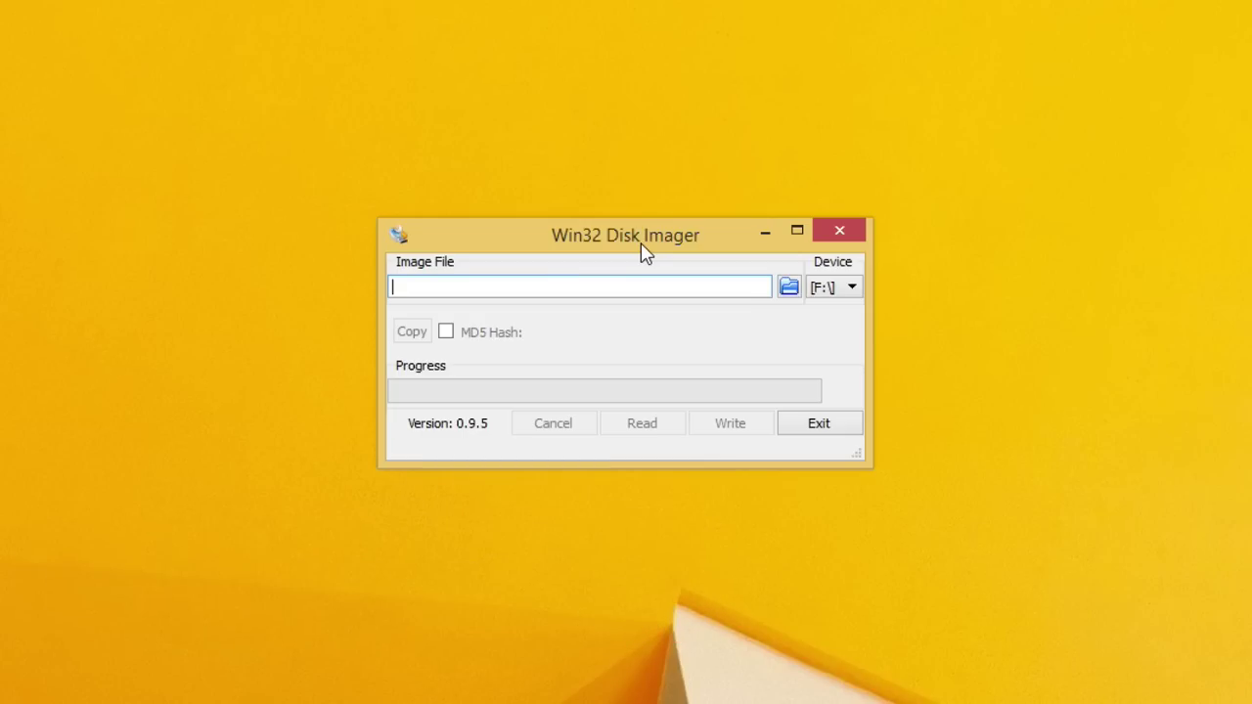
# In Win32 Disk Imager, choose device F:\ and load the extracted OpenELEC-RPi2.arm-5.0.6.img as the image file.
pyautogui.click(853, 290)
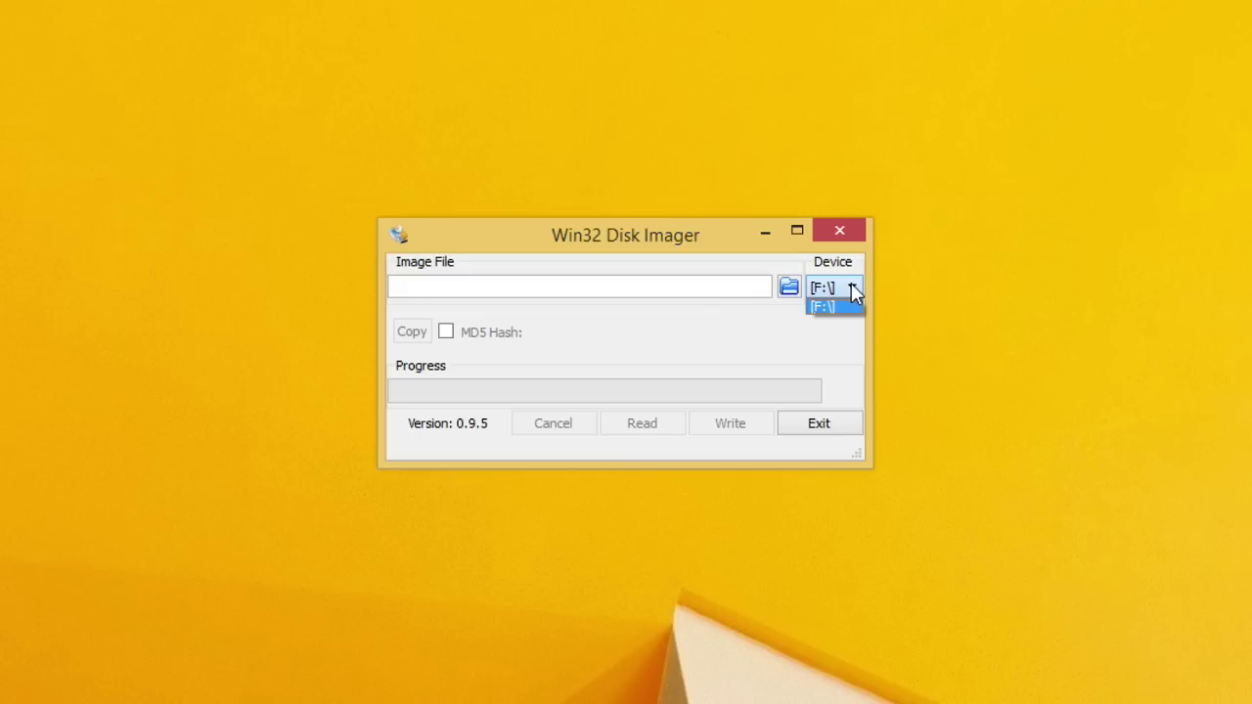
pyautogui.click(824, 306)
pyautogui.click(789, 287)
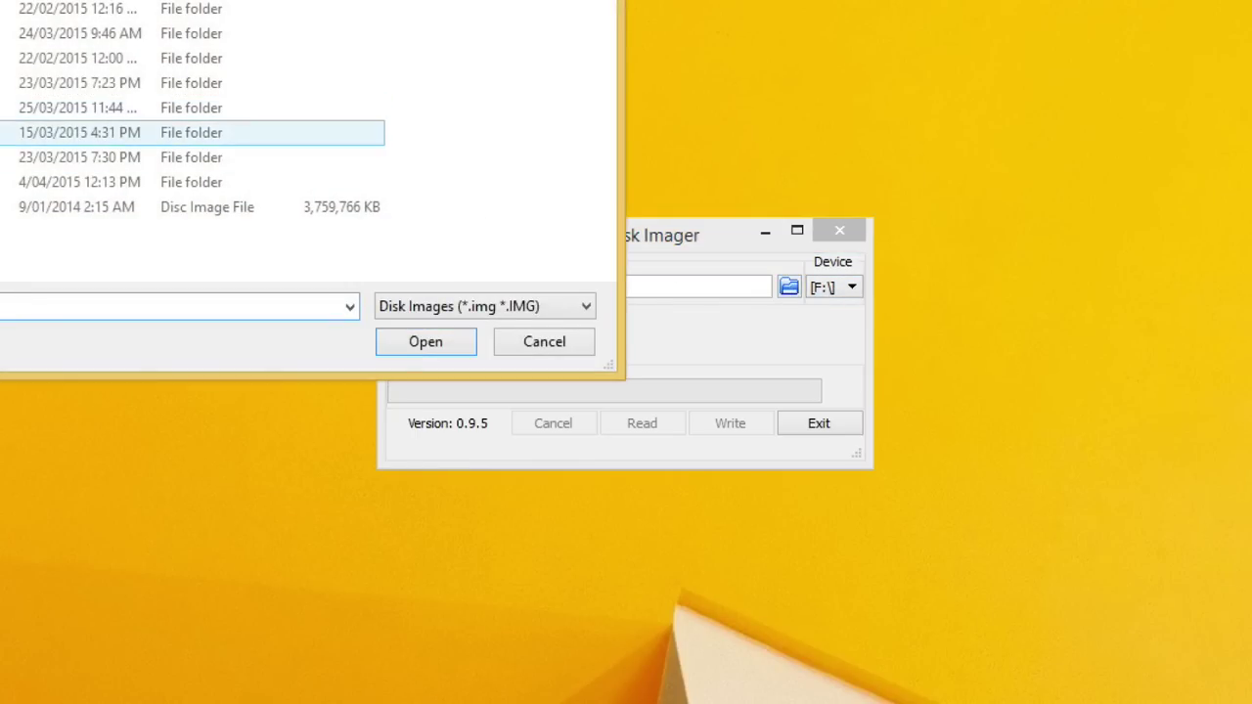
pyautogui.doubleClick(78, 182)
pyautogui.doubleClick(175, 164)
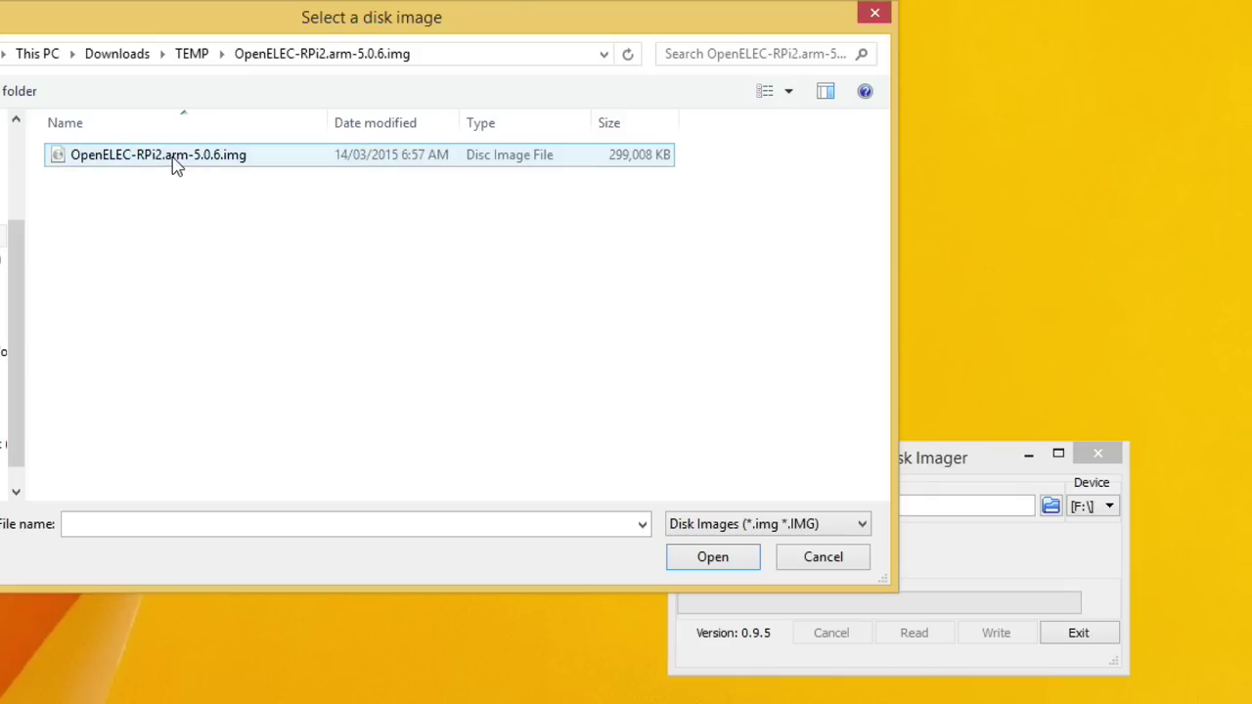
pyautogui.click(142, 160)
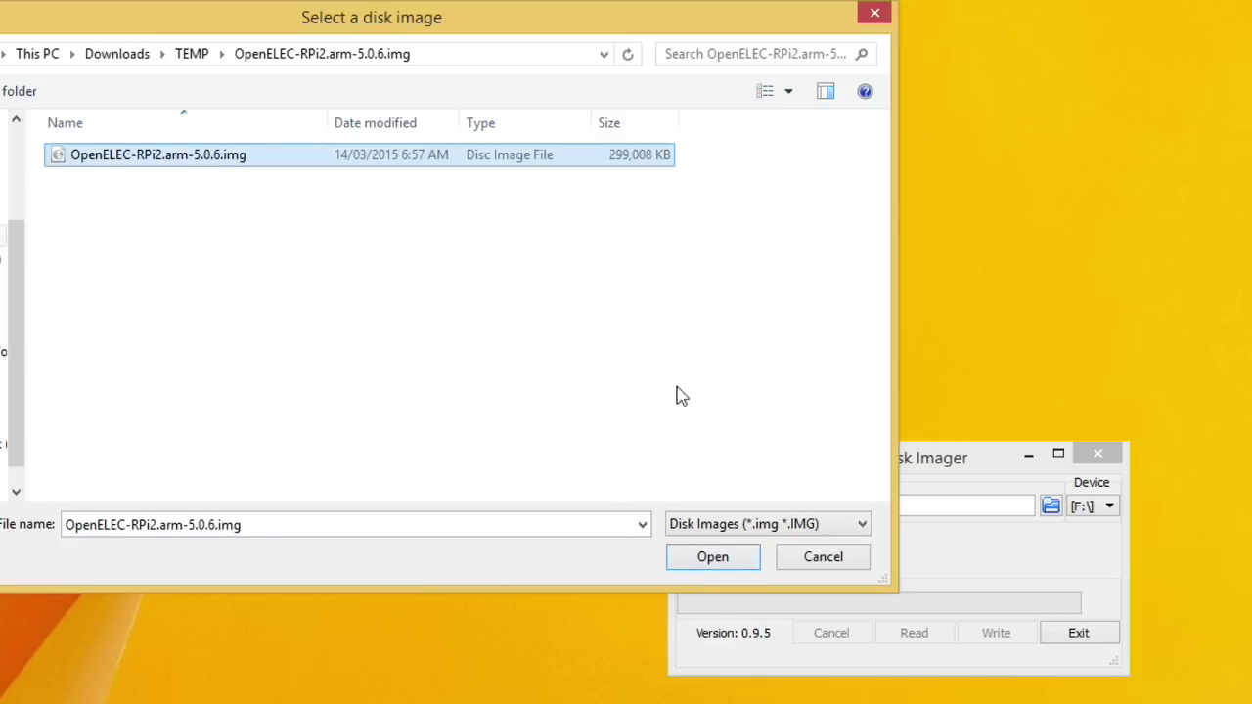
pyautogui.click(715, 563)
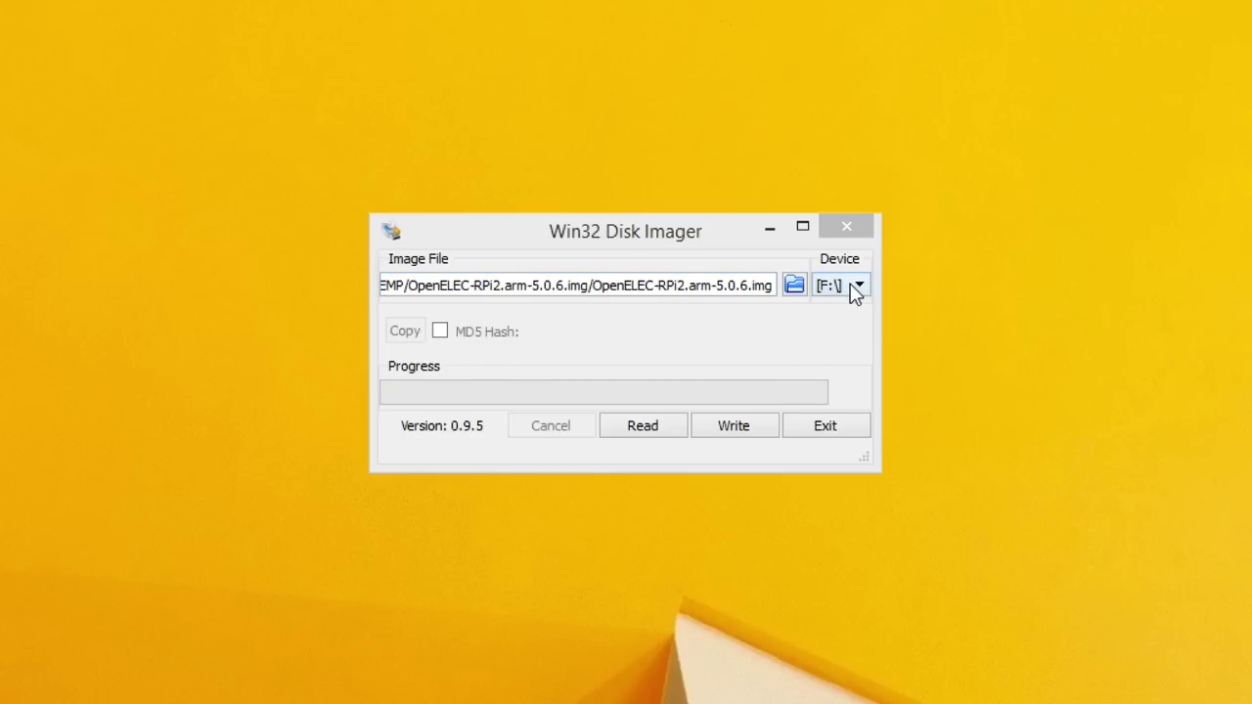
# Write the loaded OpenELEC image to device F:\, accepting the overwrite and dismissing the completion message.
pyautogui.click(736, 431)
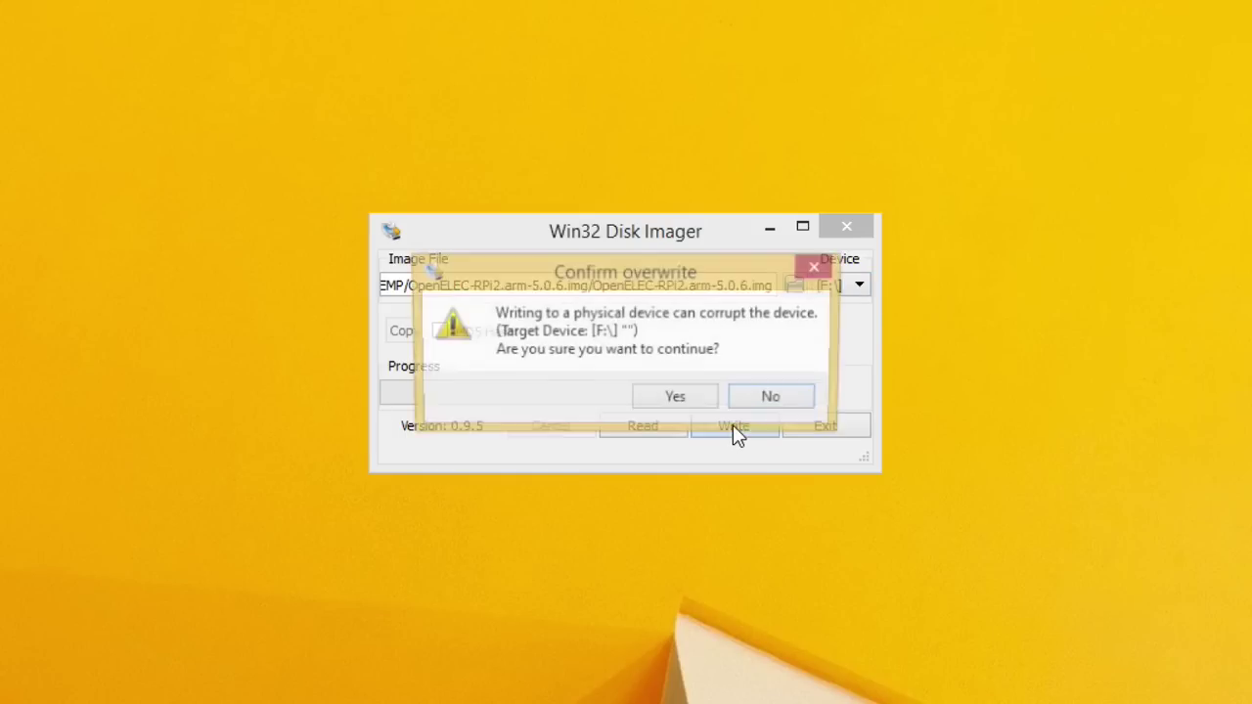
pyautogui.click(683, 401)
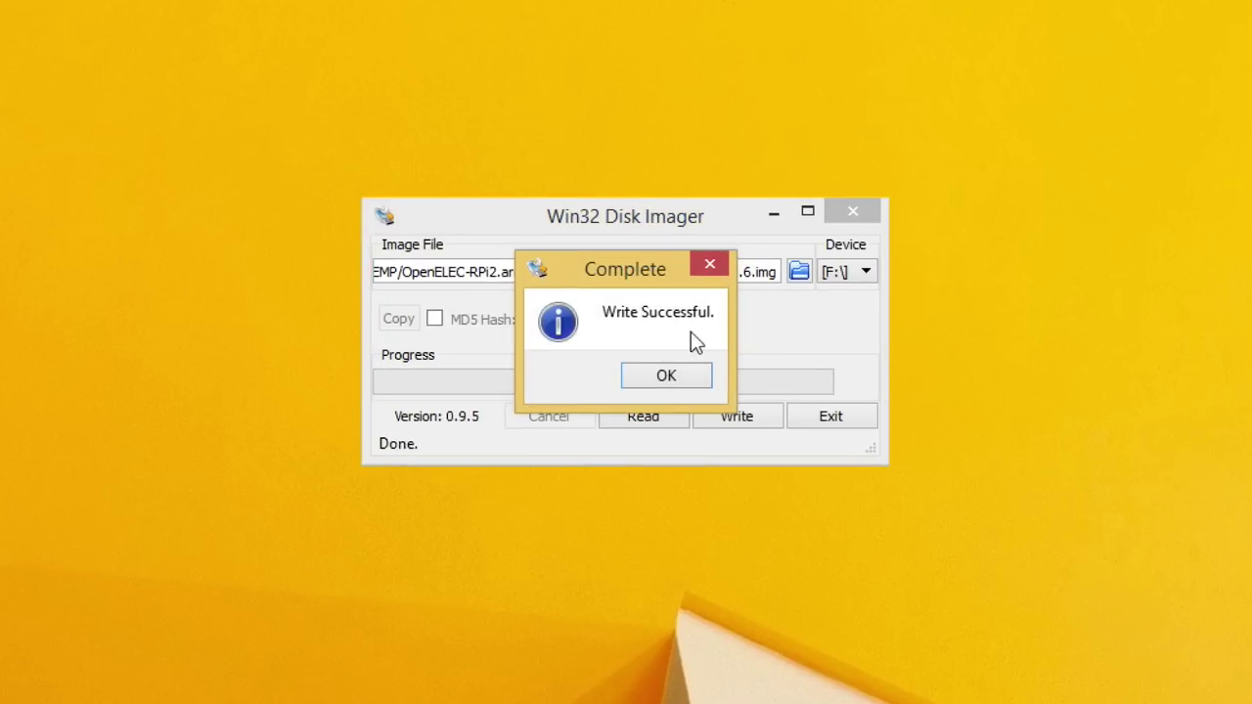
pyautogui.click(667, 379)
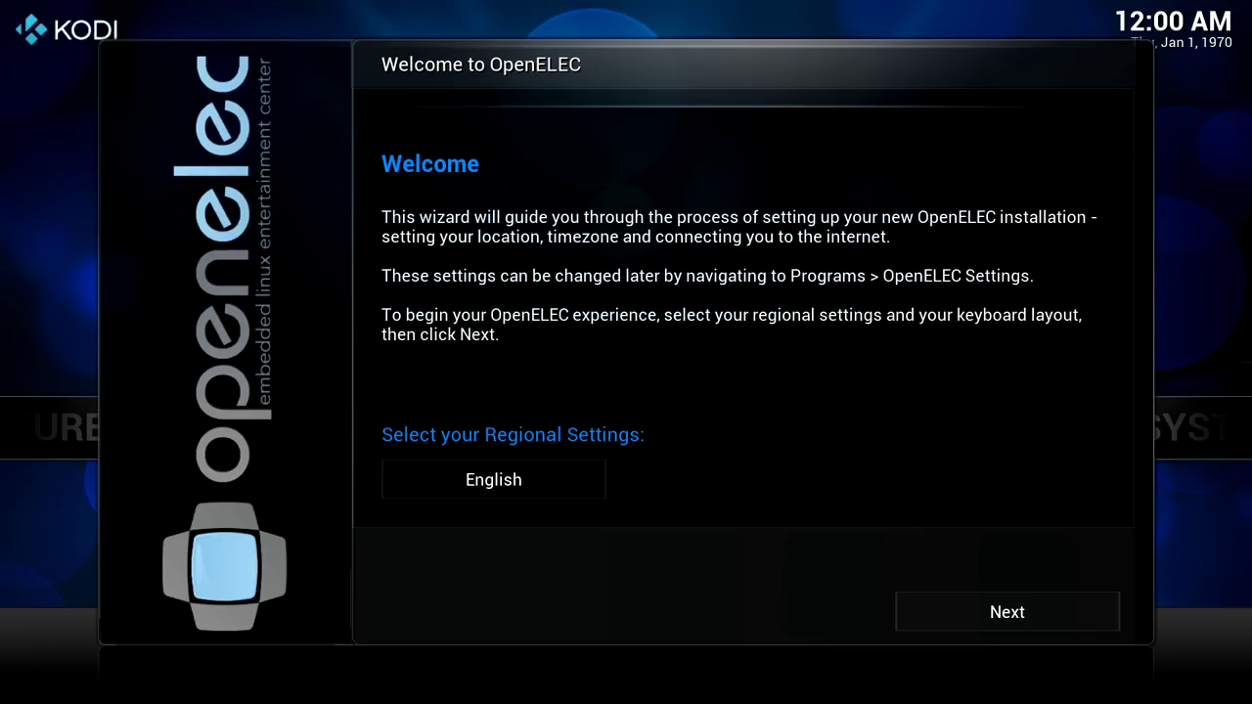
# On the Raspberry Pi, complete the OpenELEC welcome wizard with English regional settings, hostname OpenELEC and the default SSH and Samba settings.
pyautogui.press('Down')
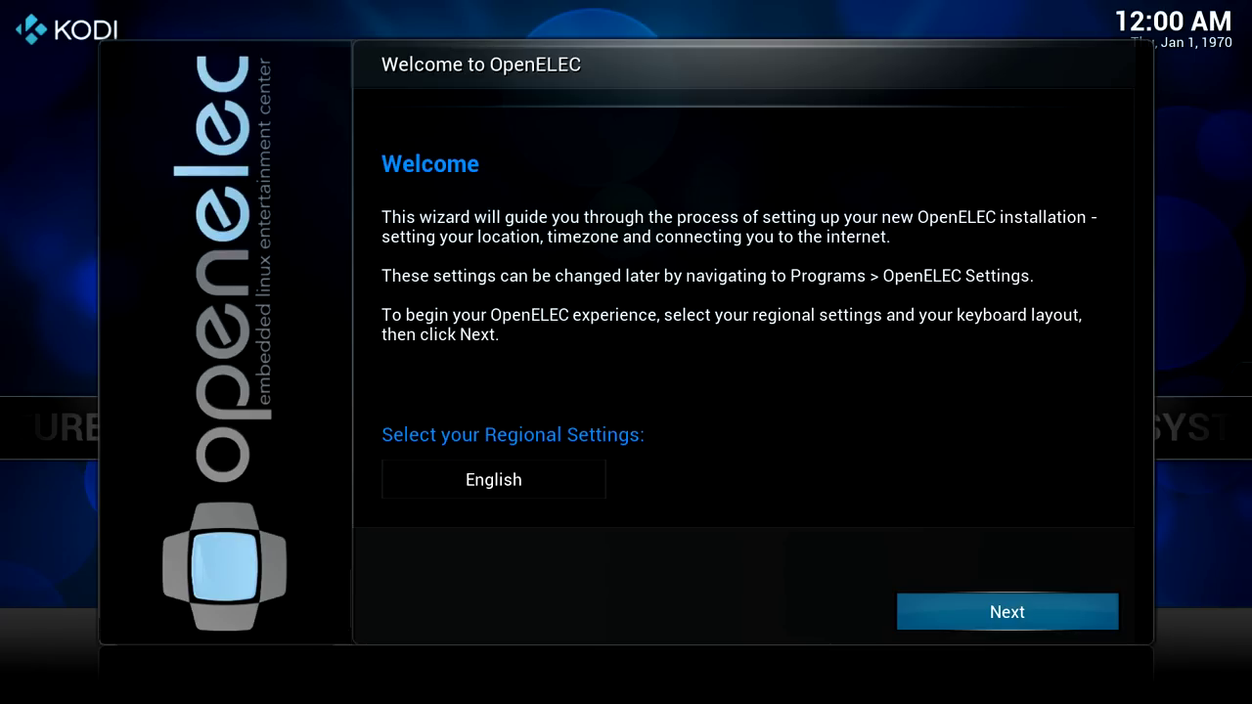
pyautogui.press('Return')
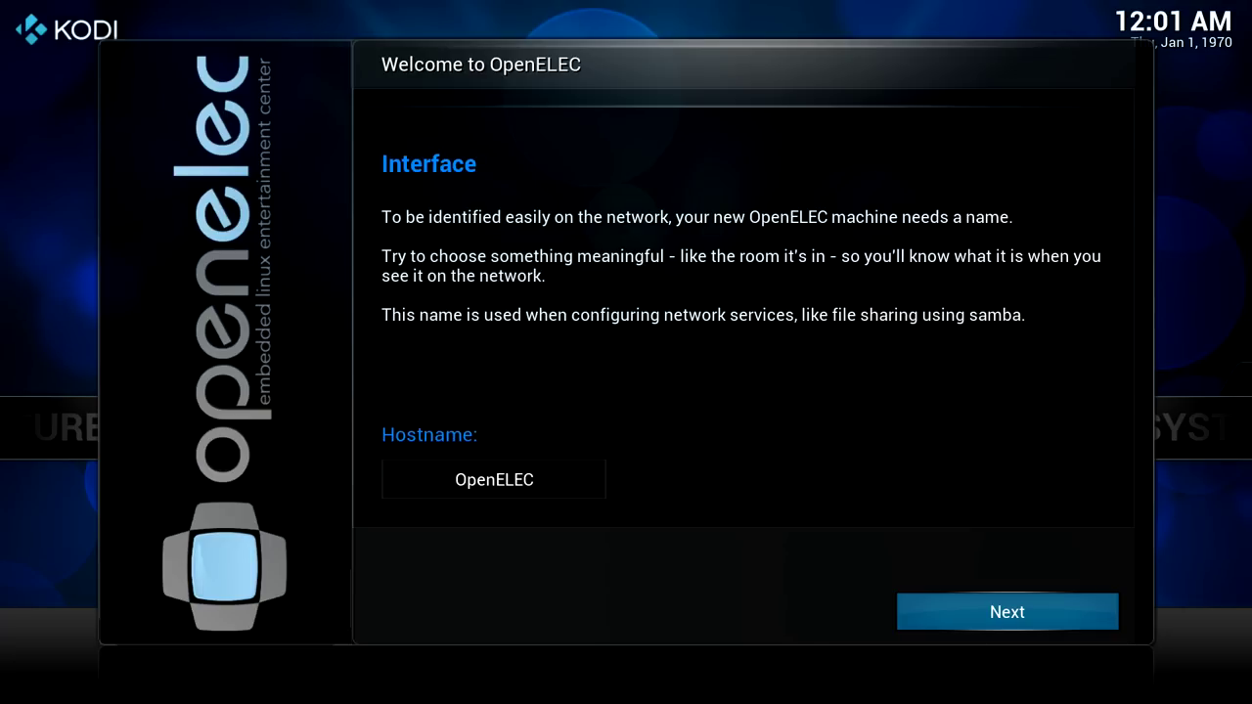
pyautogui.press('Return')
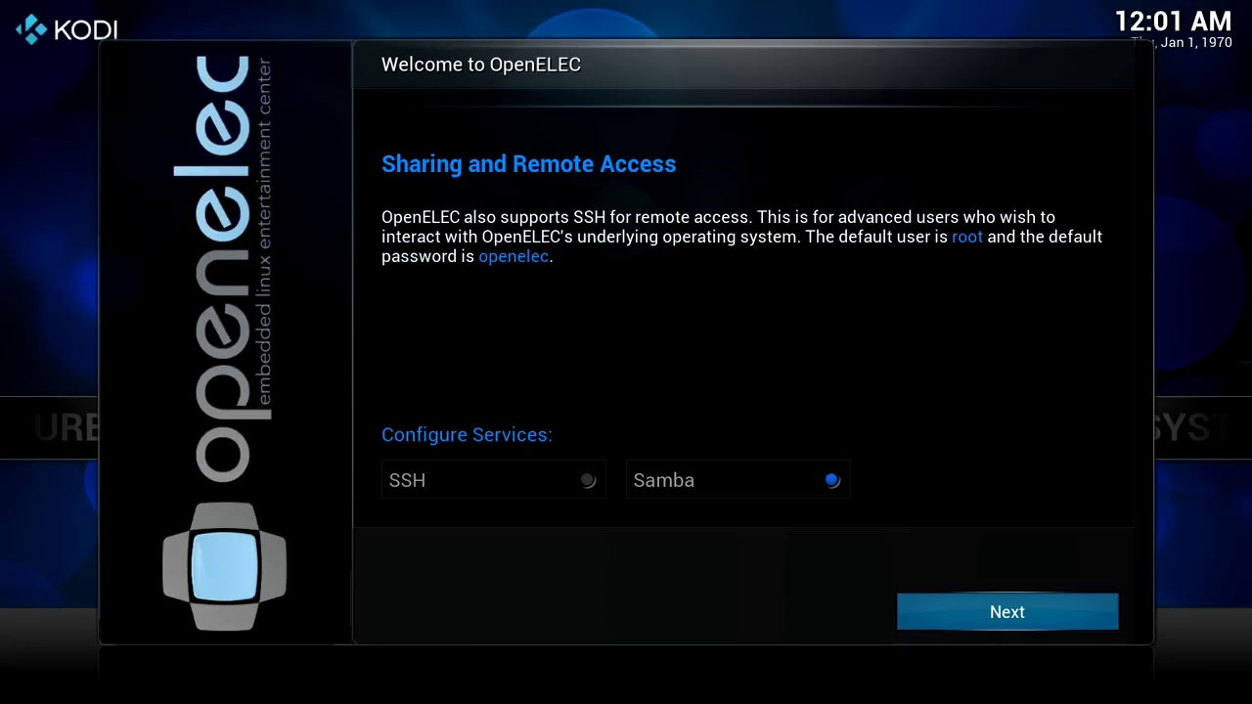
pyautogui.press('Return')
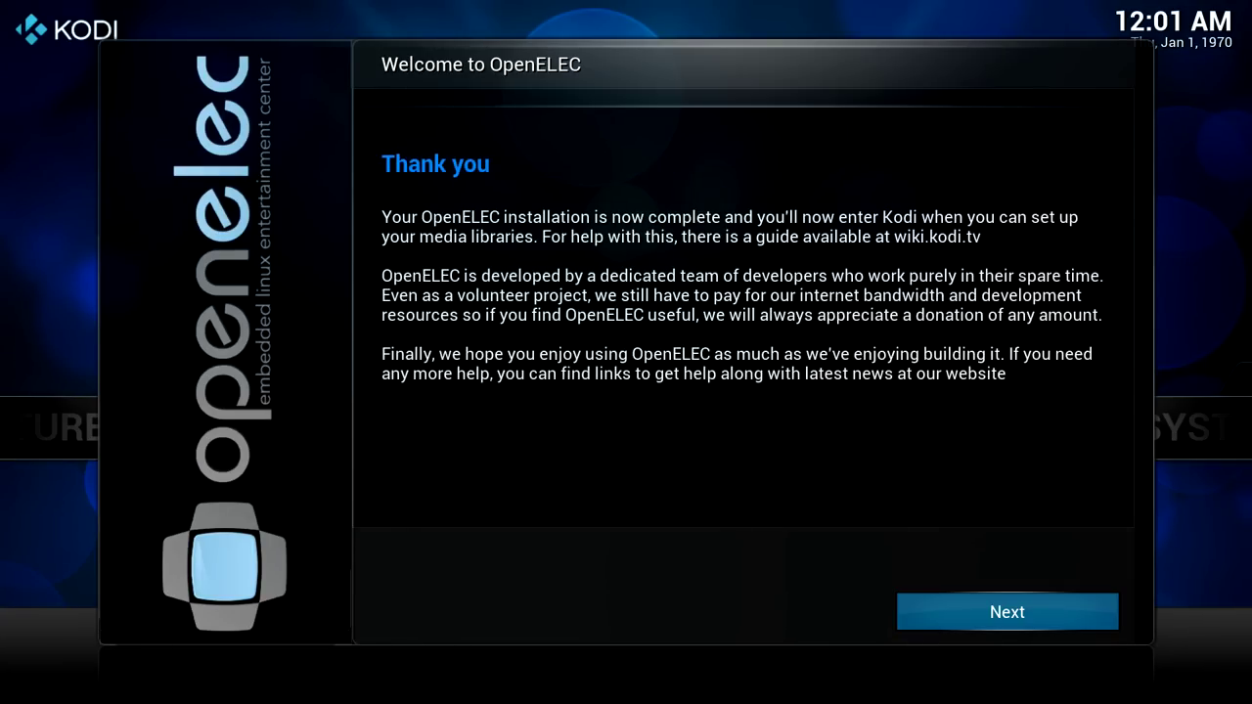
pyautogui.press('Return')
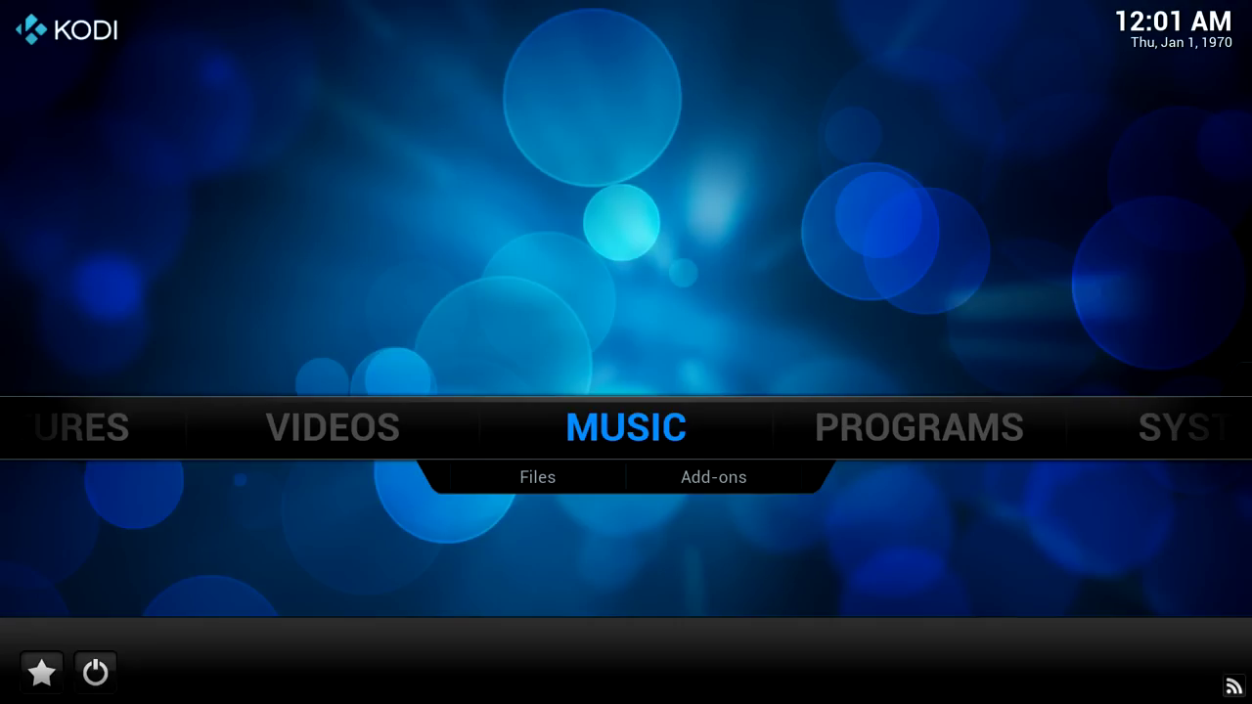
# Browse the home screen sections and open the OpenELEC settings under System.
pyautogui.press('Left')
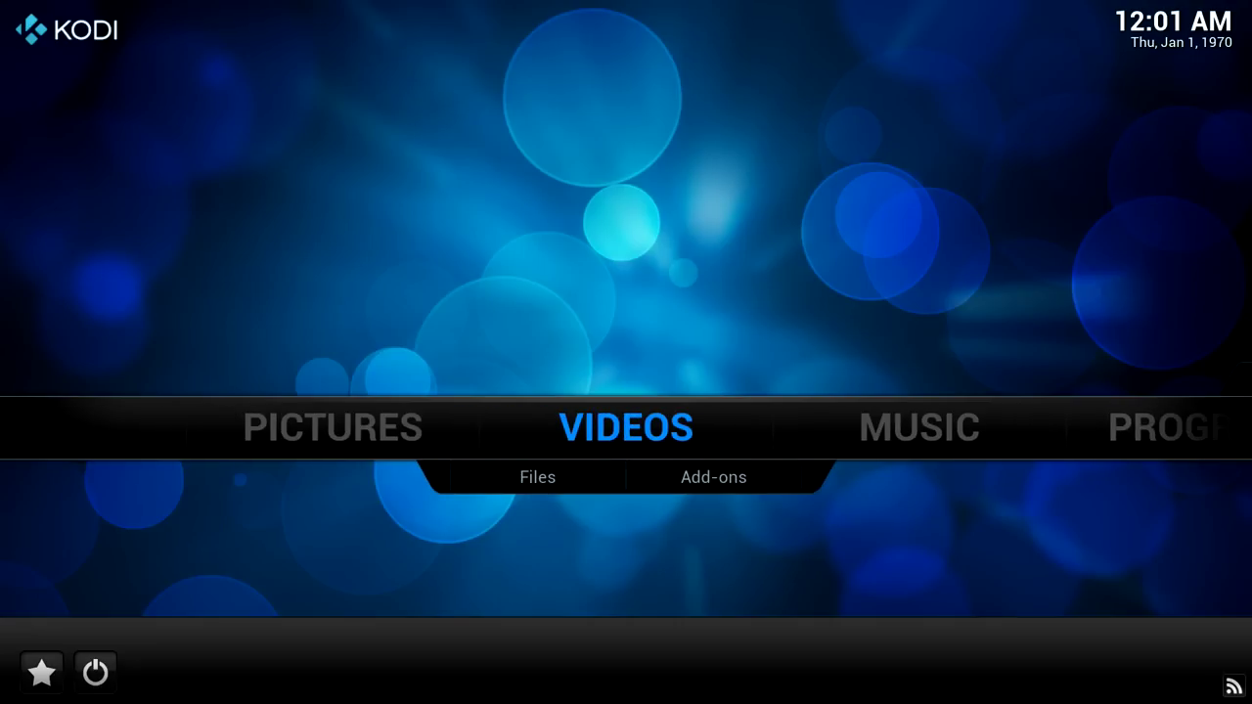
pyautogui.press('Left')
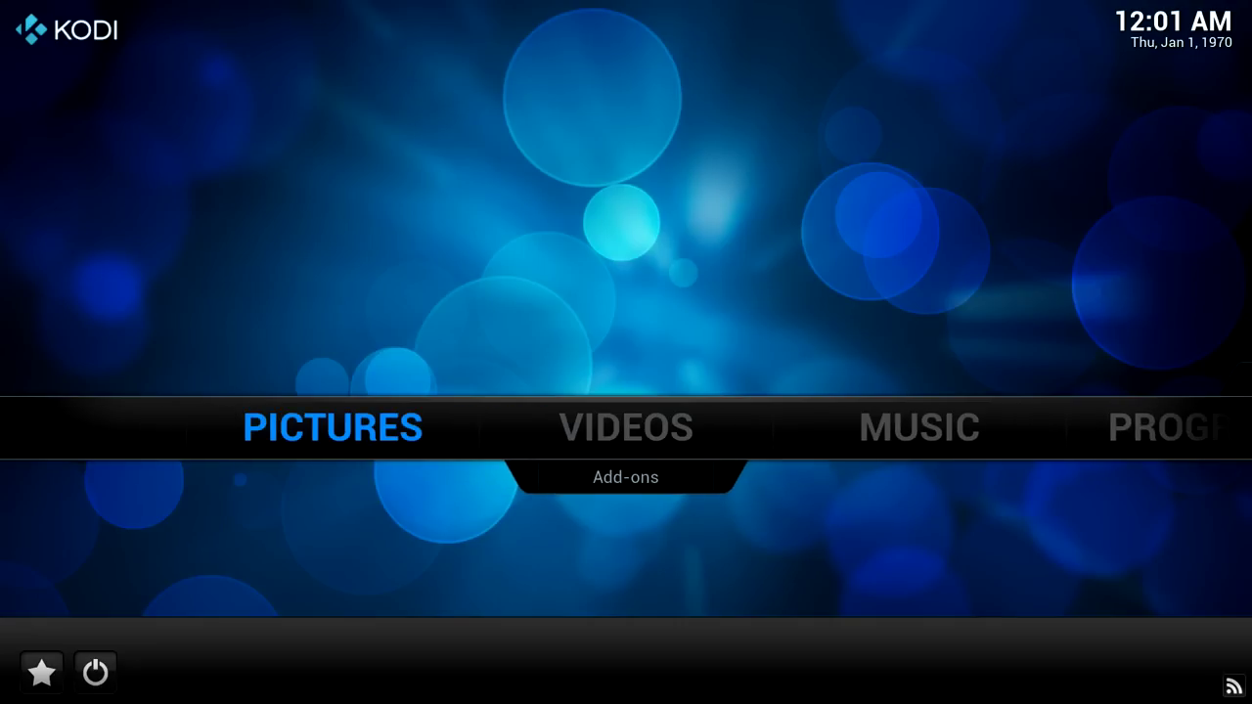
pyautogui.press('Right')
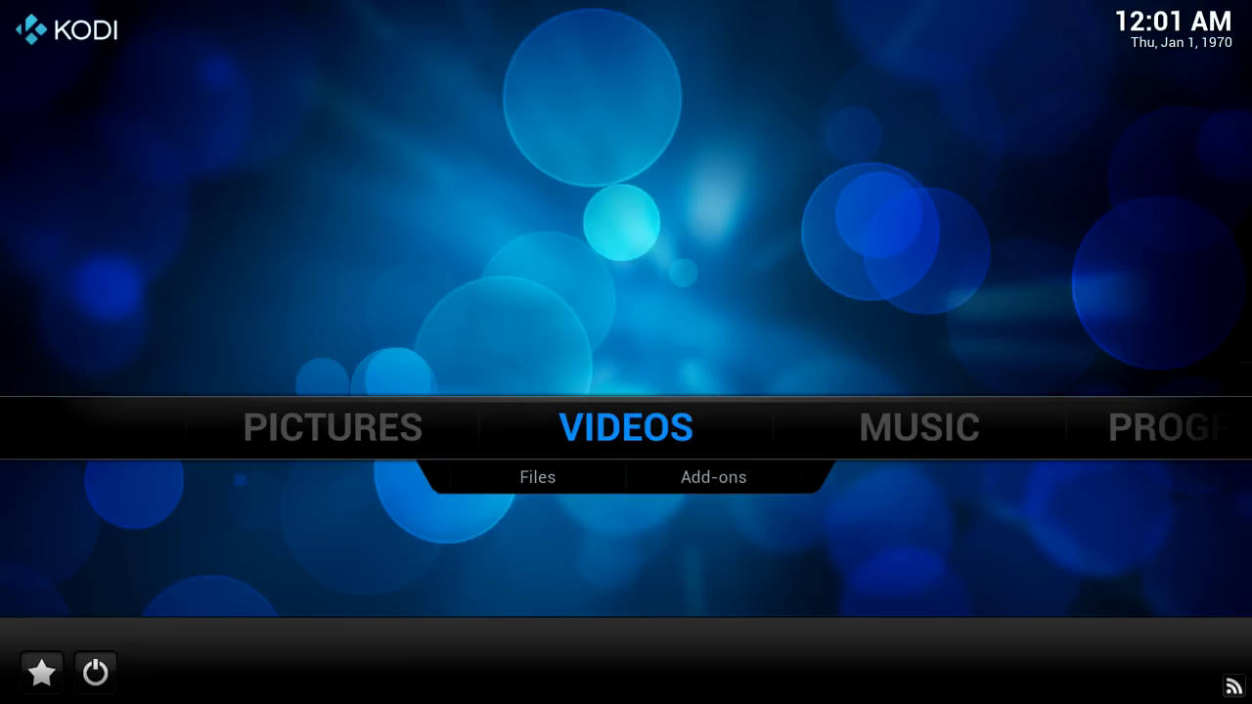
pyautogui.press('Right')
pyautogui.press('Right')
pyautogui.press('Right')
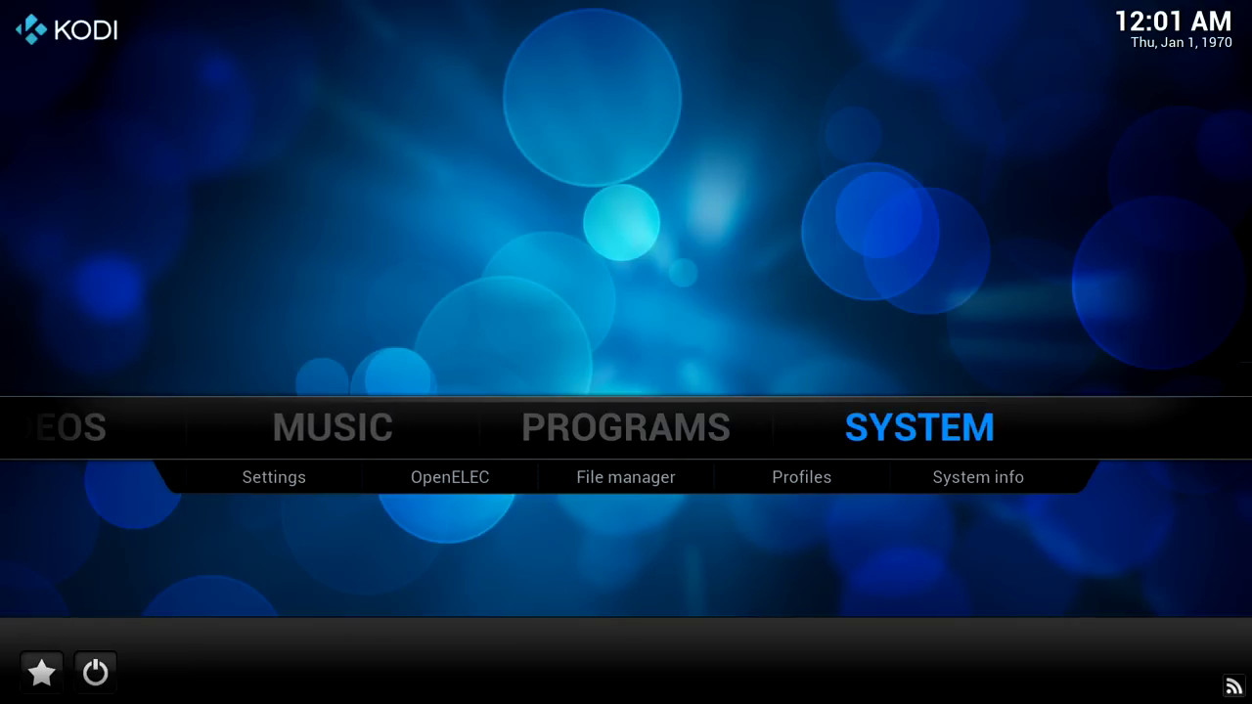
pyautogui.press('Down')
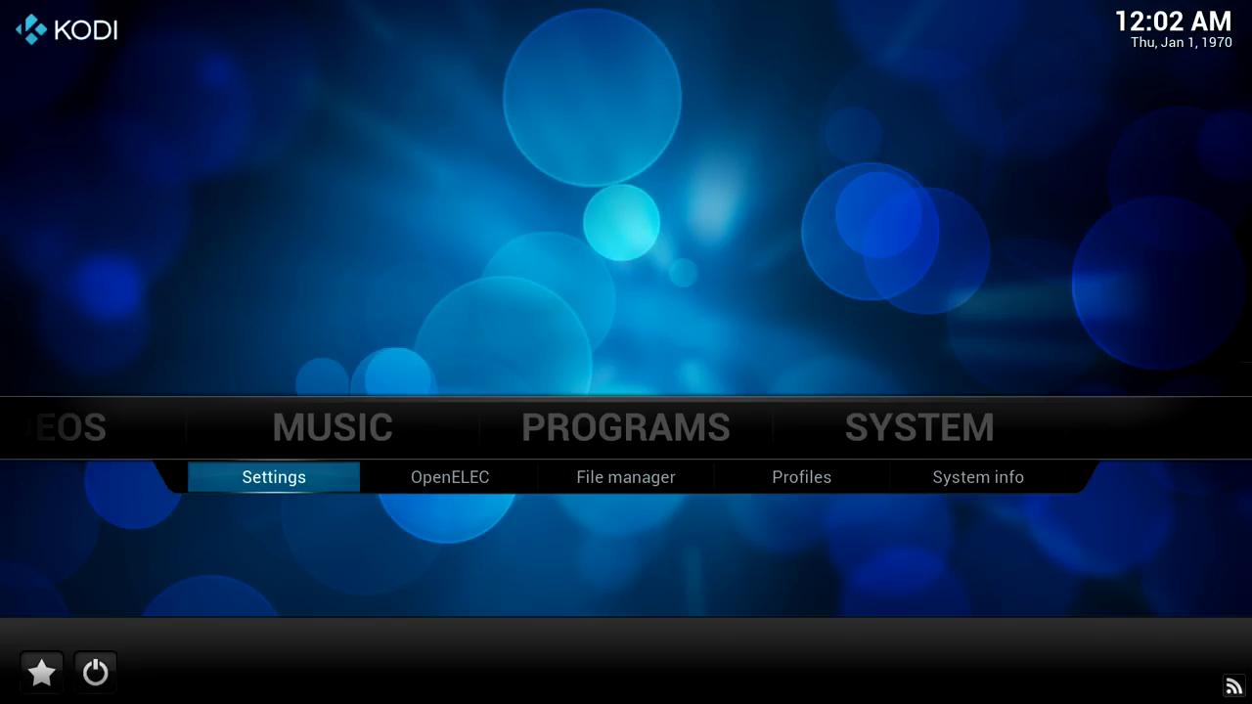
pyautogui.press('Right')
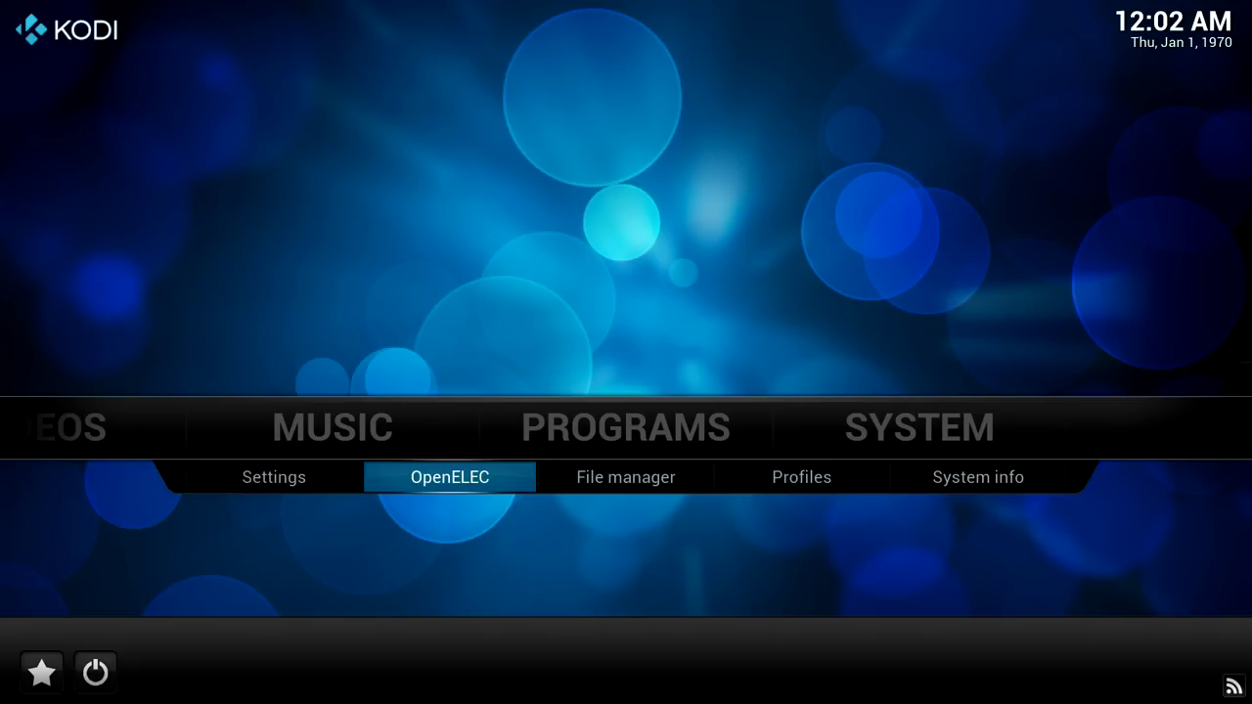
pyautogui.press('Return')
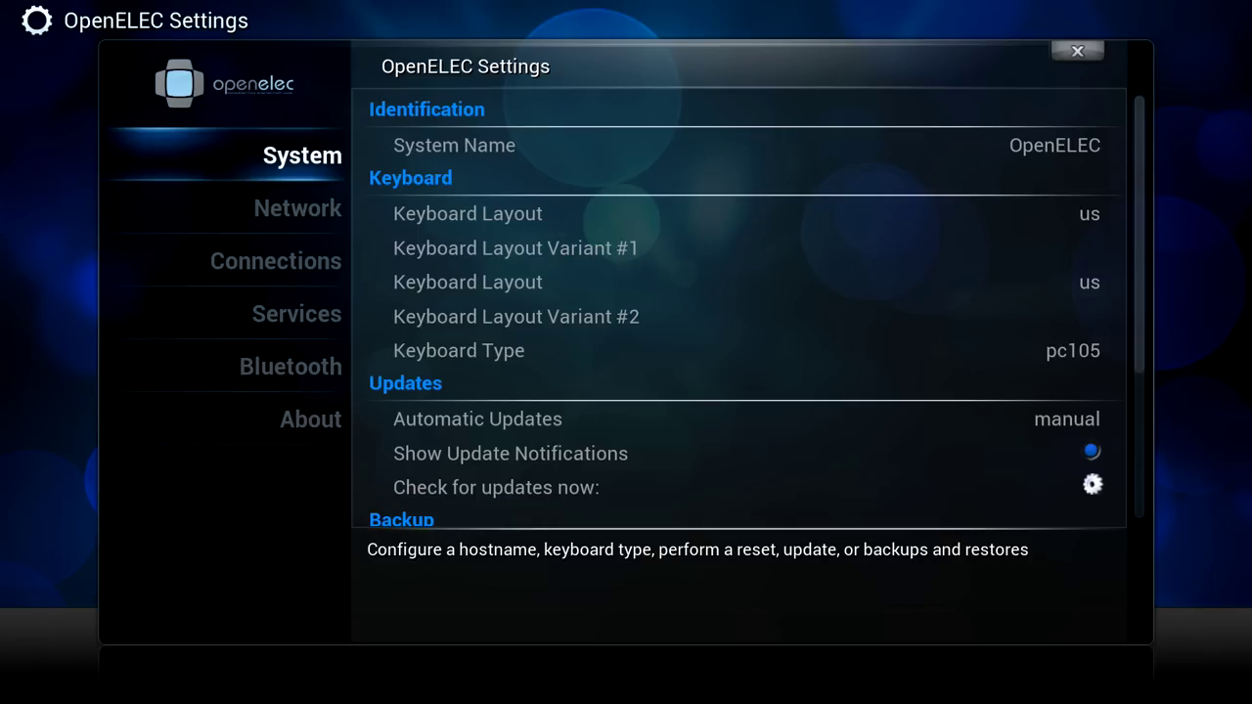
# Activate wireless networks in the OpenELEC network settings.
pyautogui.press('Down')
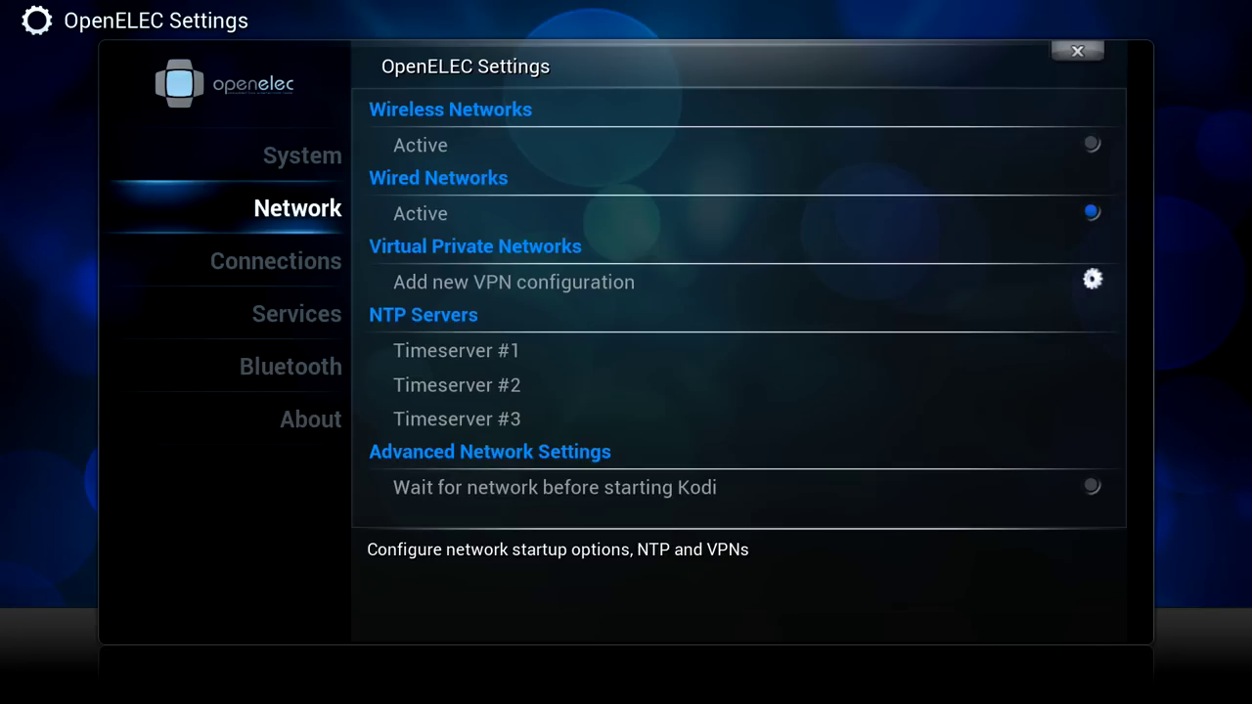
pyautogui.press('Right')
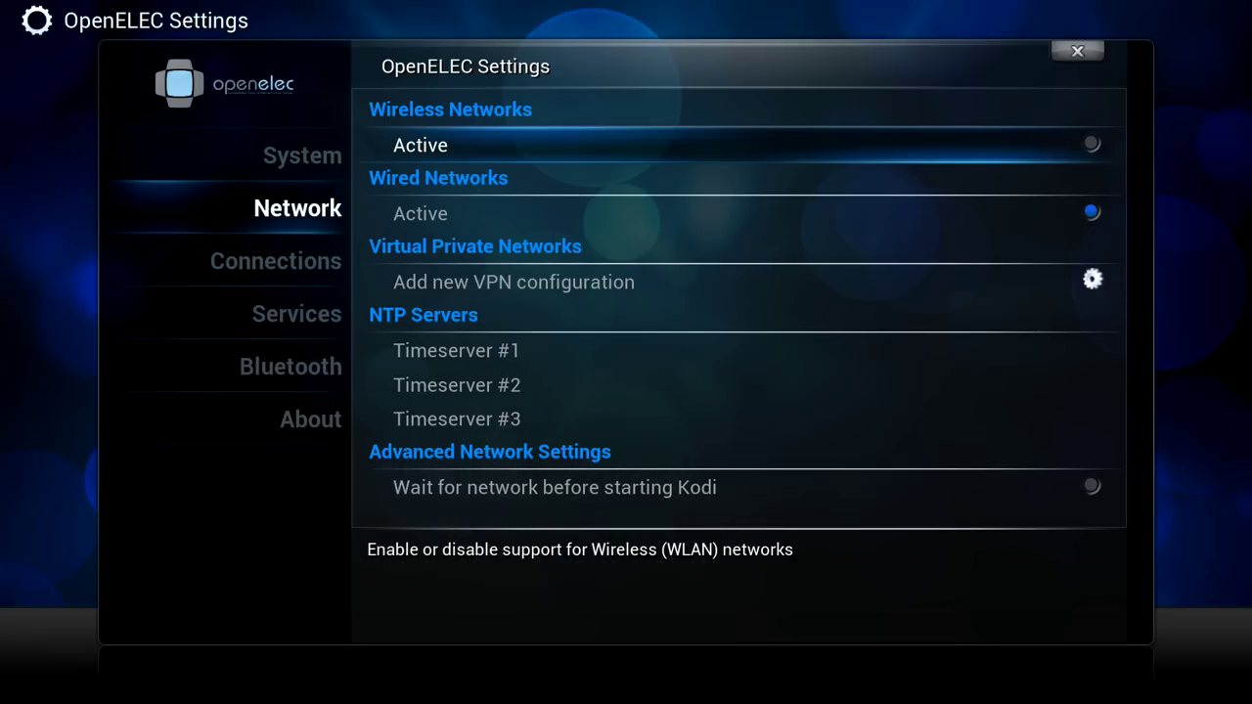
pyautogui.press('Return')
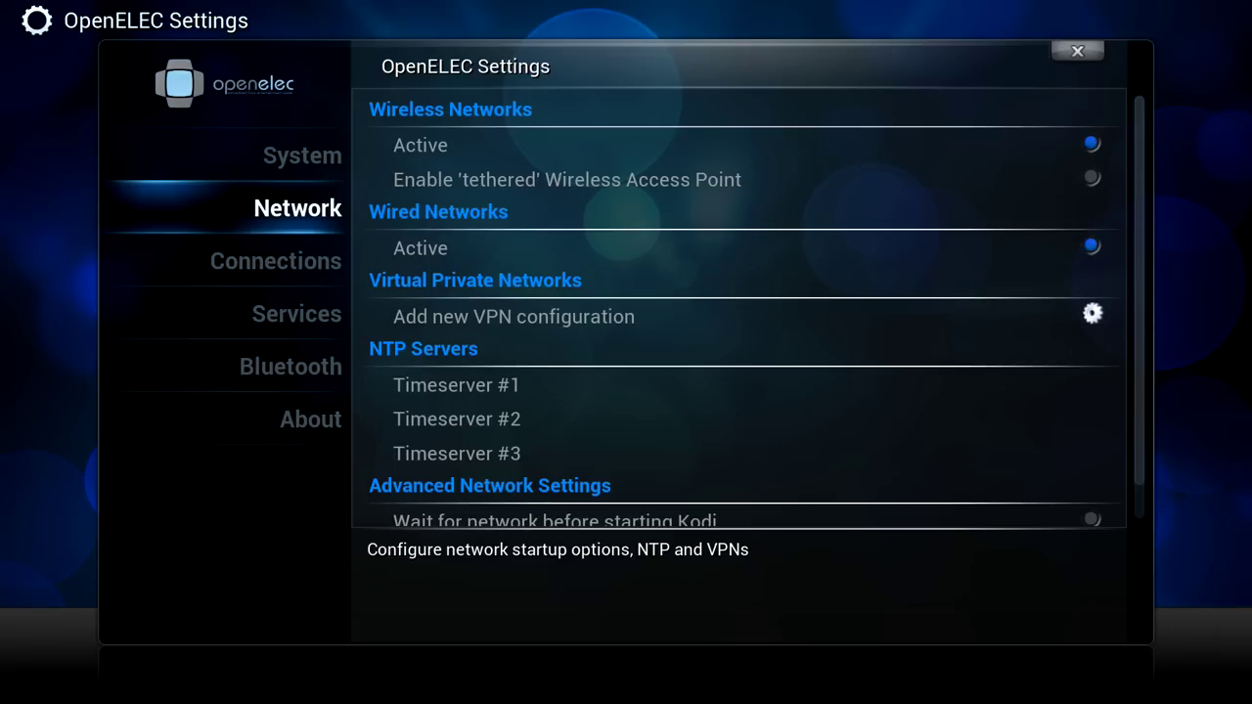
# Connect to the MNM-G wireless network and check the summary page of the system information.
pyautogui.click(276, 261)
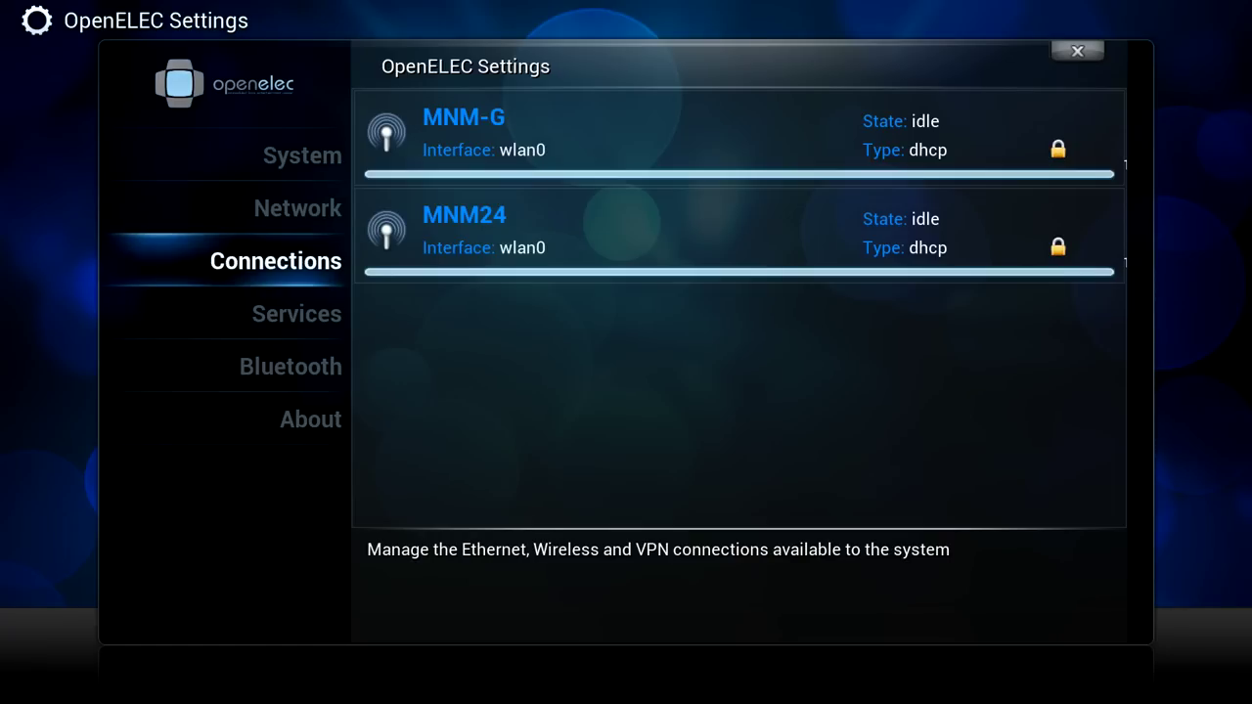
pyautogui.press('Right')
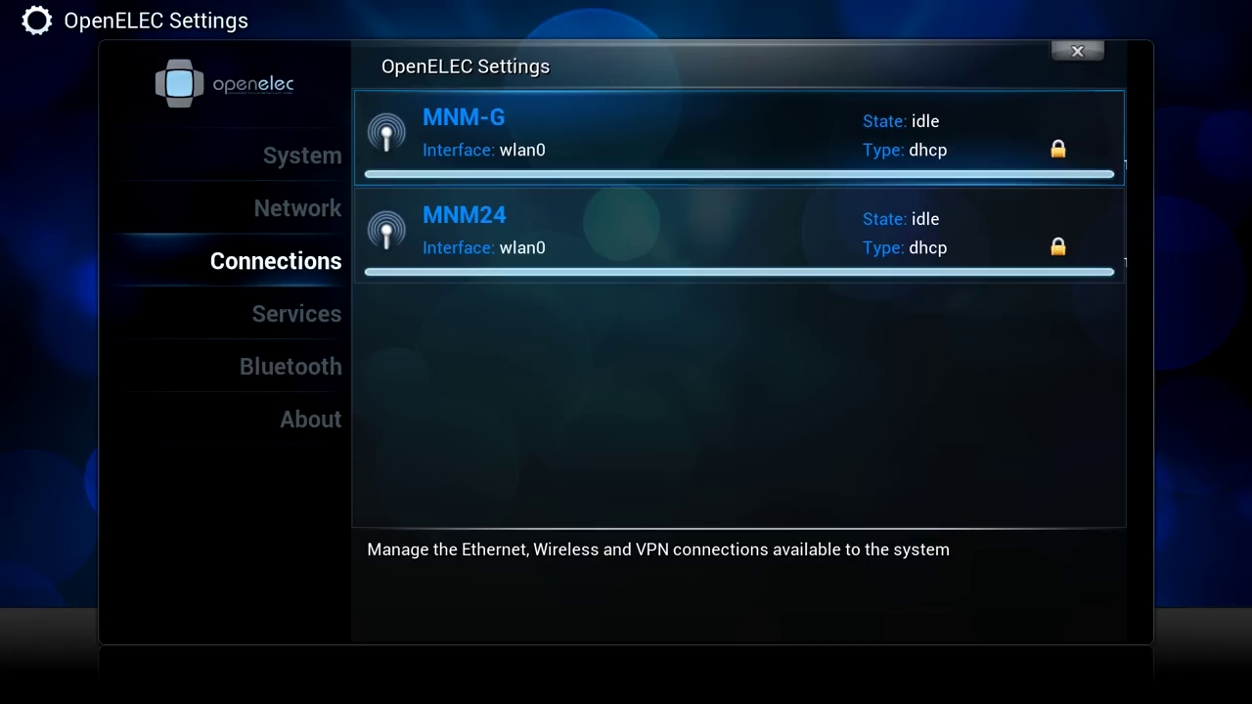
pyautogui.press('Return')
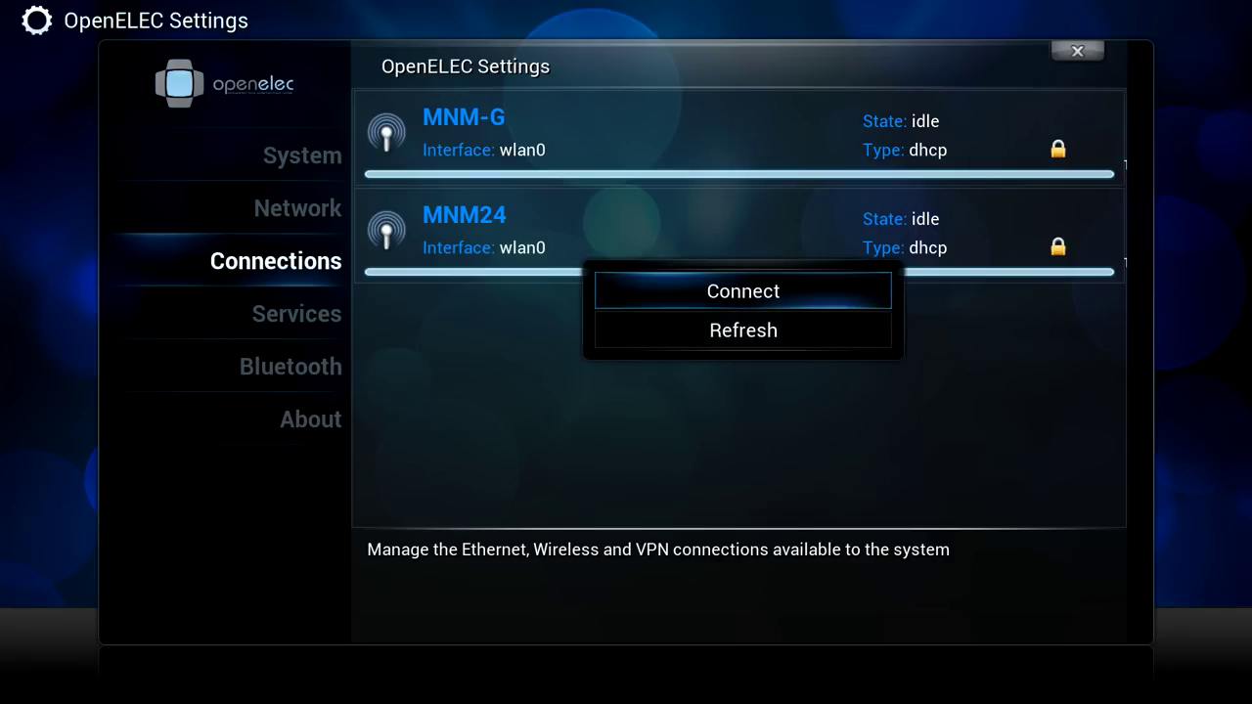
pyautogui.press('Return')
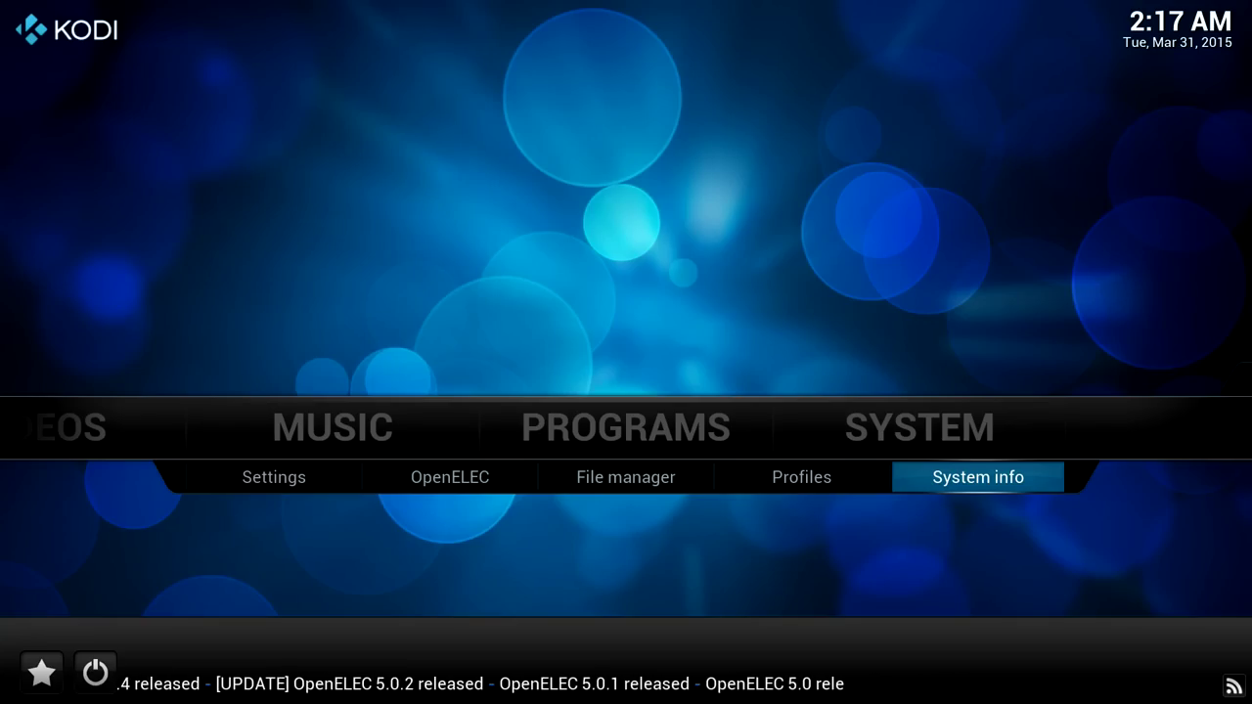
pyautogui.press('Return')
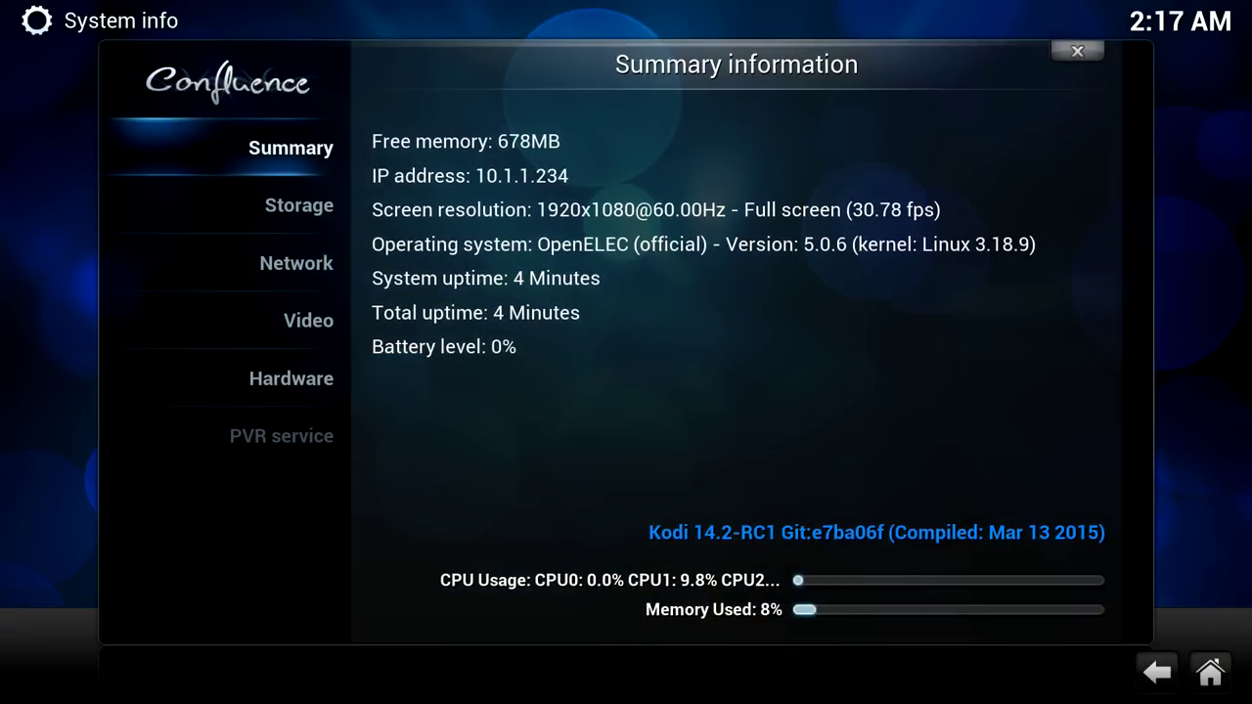
pyautogui.press('Escape')
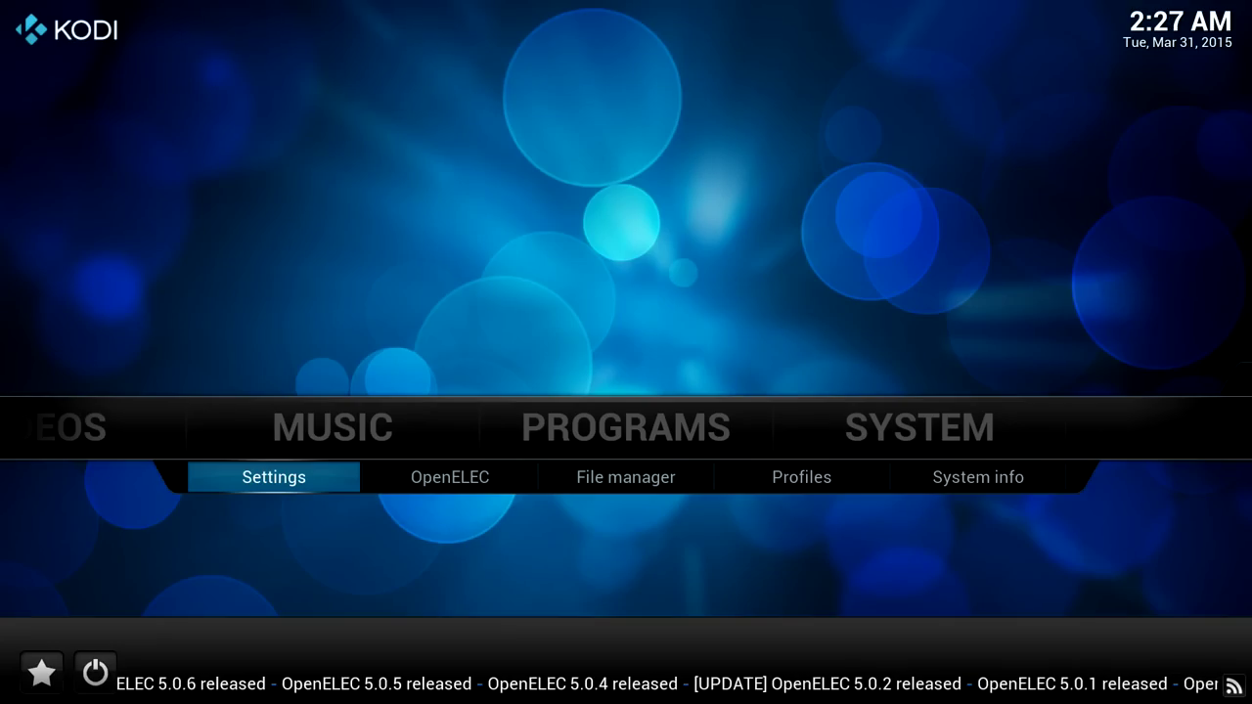
# Look over the skin and screensaver options in Kodi's Appearance settings and change the settings level to Expert.
pyautogui.press('Return')
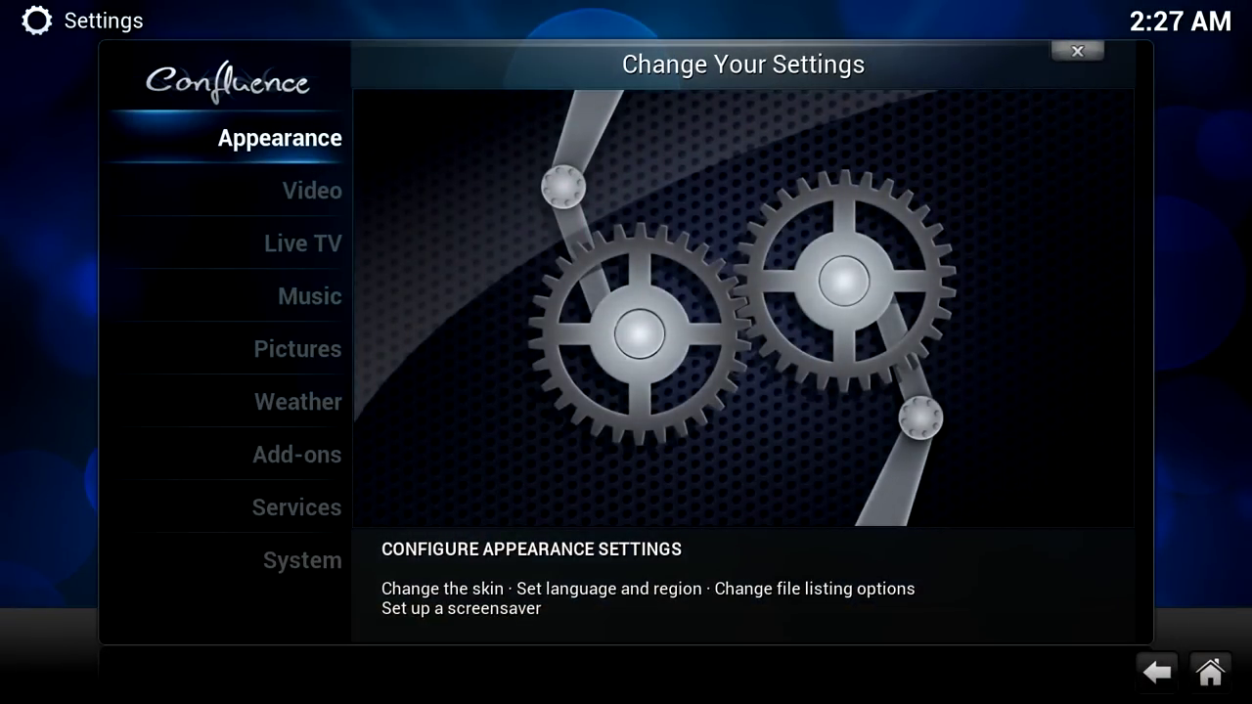
pyautogui.press('Return')
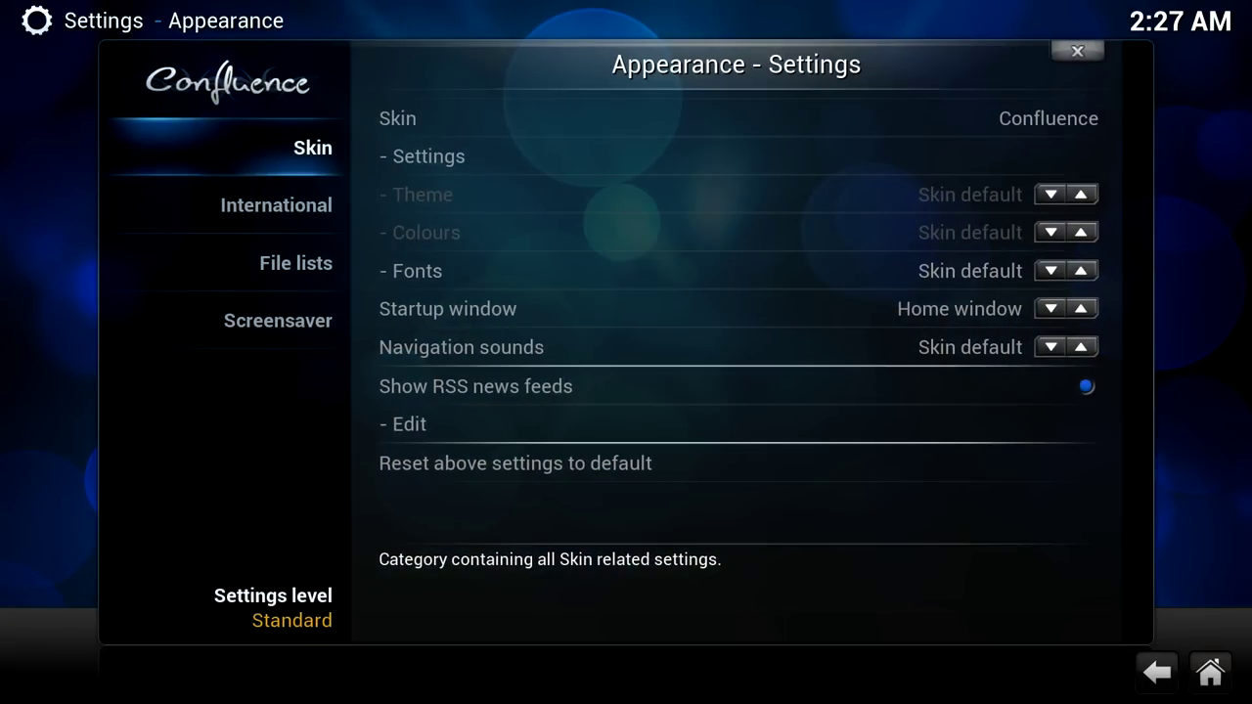
pyautogui.press('Right')
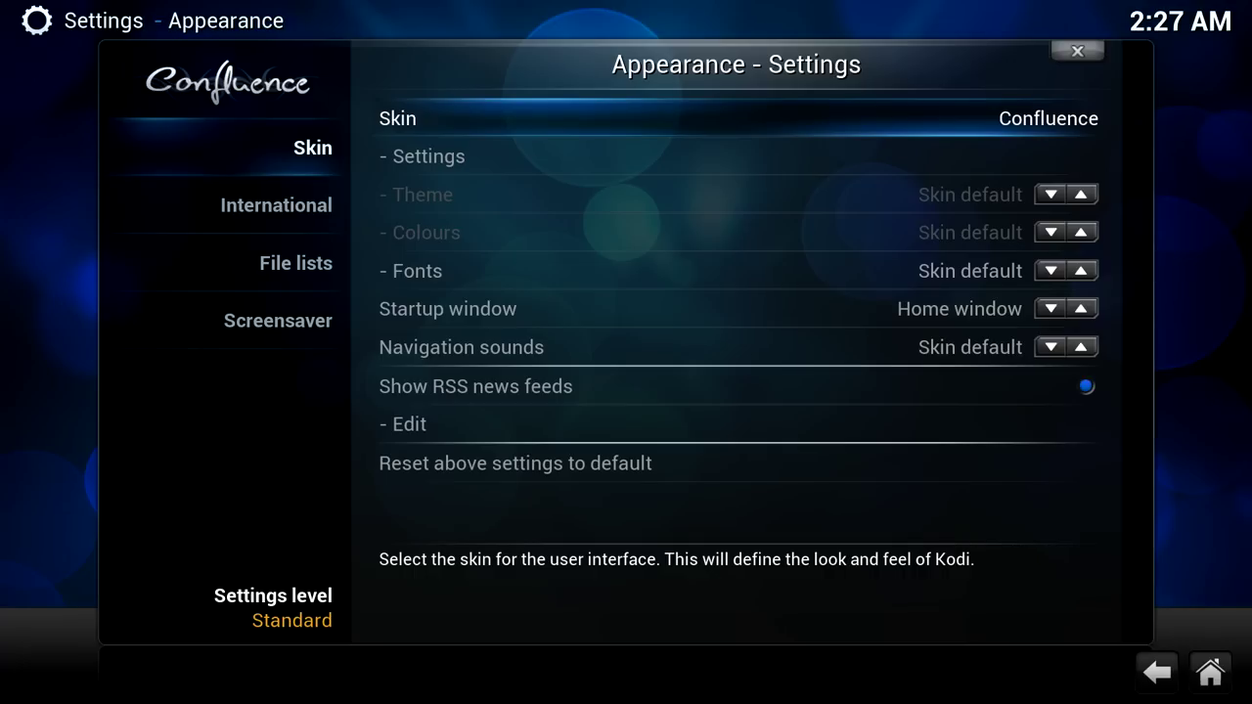
pyautogui.click(428, 156)
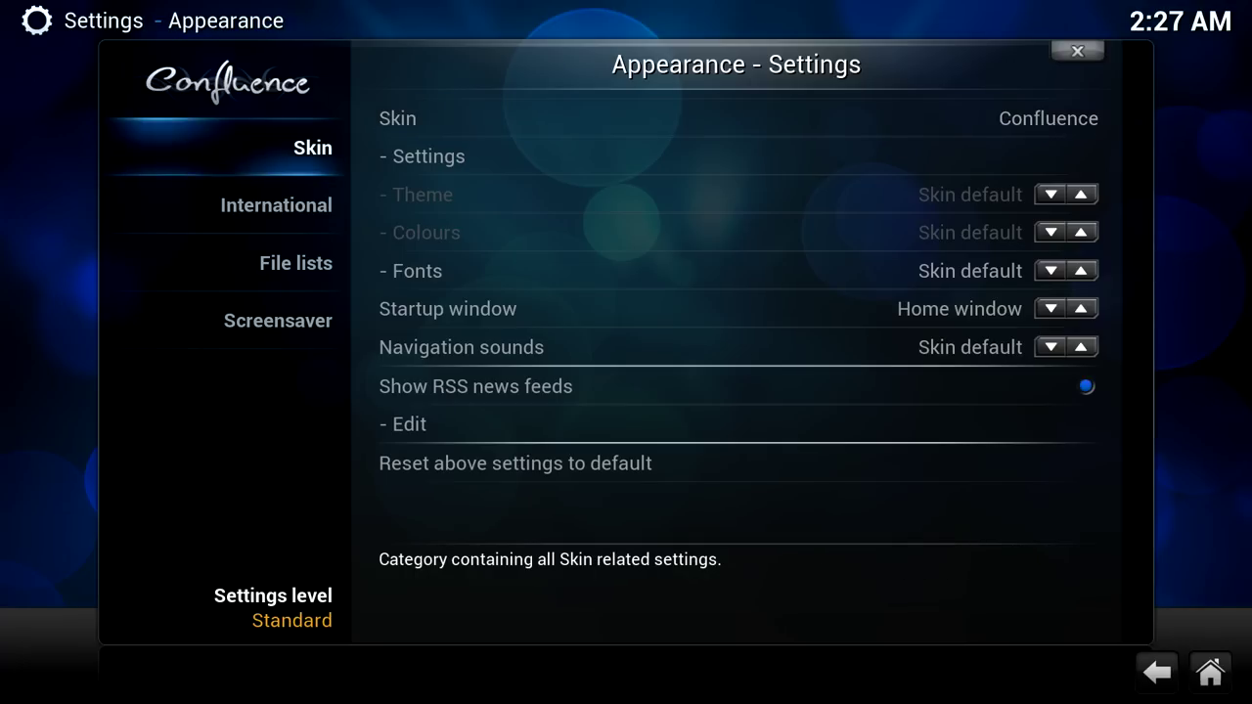
pyautogui.press('Down')
pyautogui.press('Down')
pyautogui.press('Down')
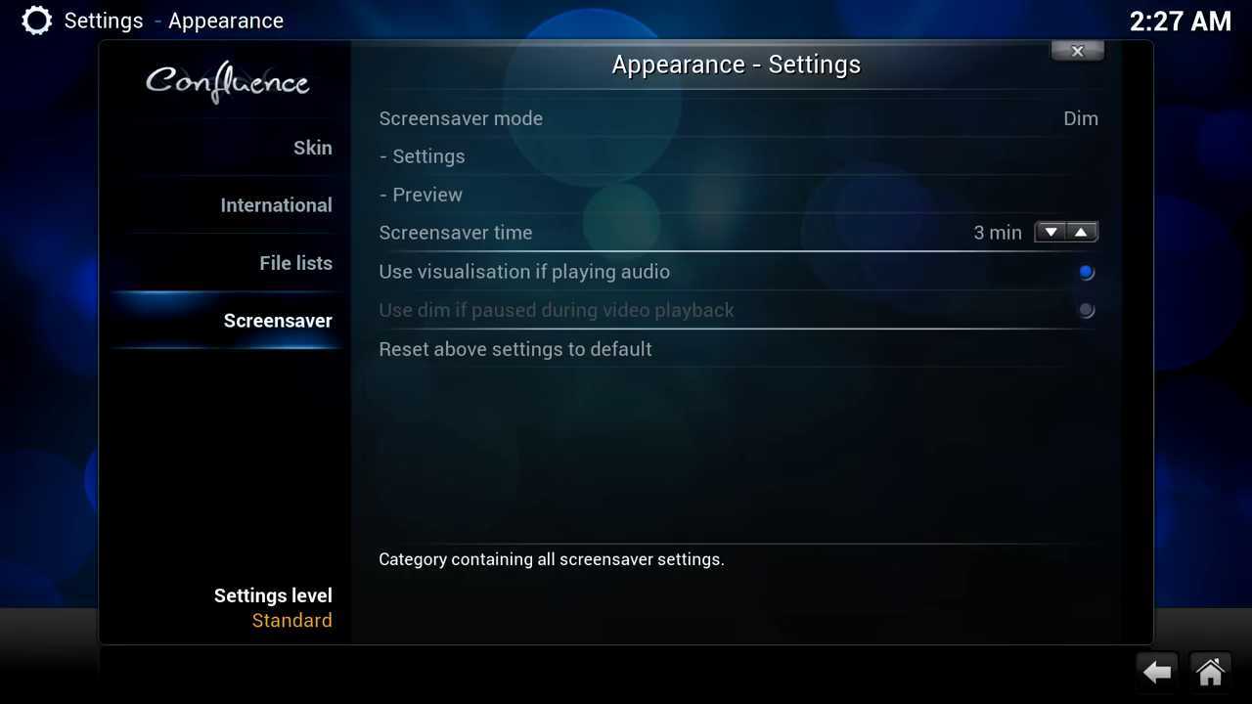
pyautogui.press('Down')
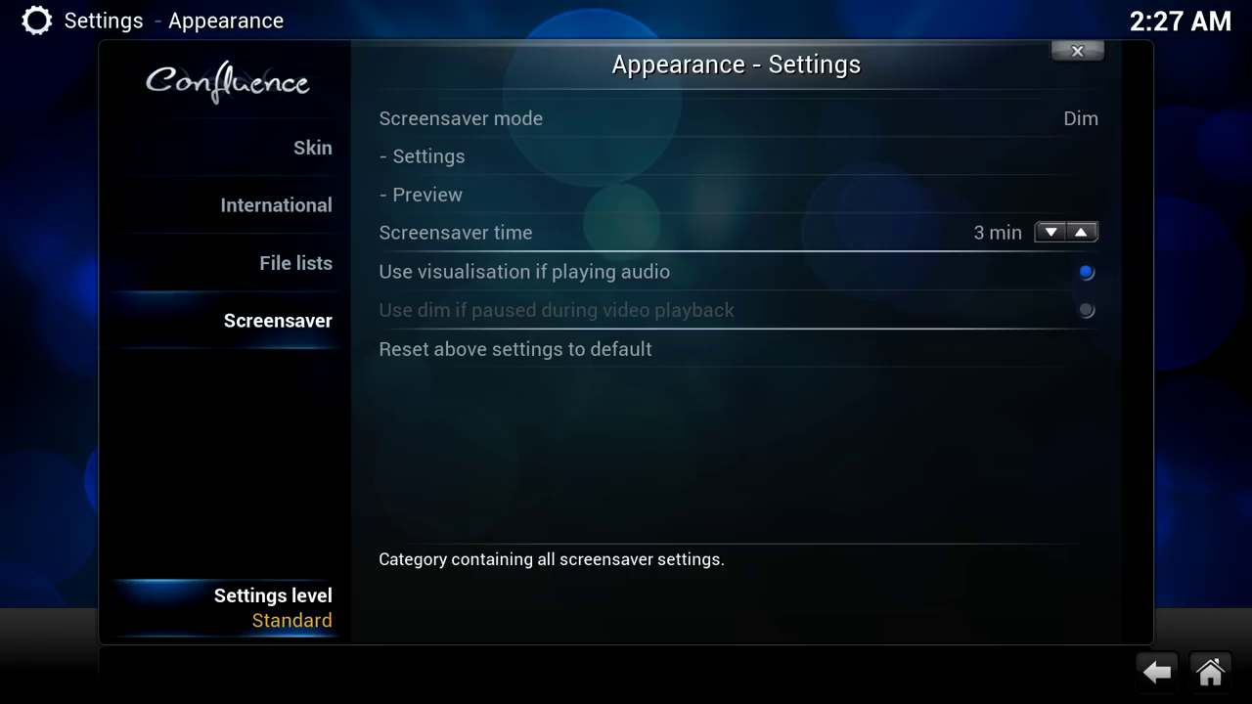
pyautogui.press('Return')
pyautogui.press('Return')
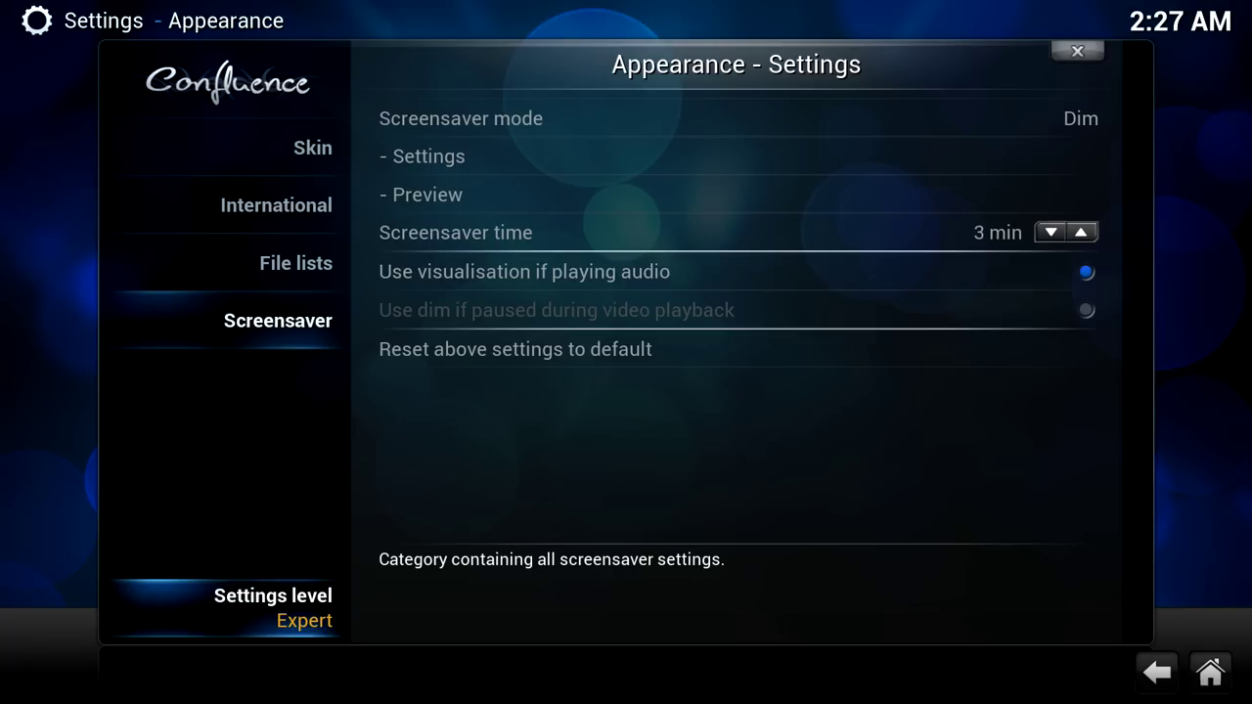
pyautogui.click(313, 147)
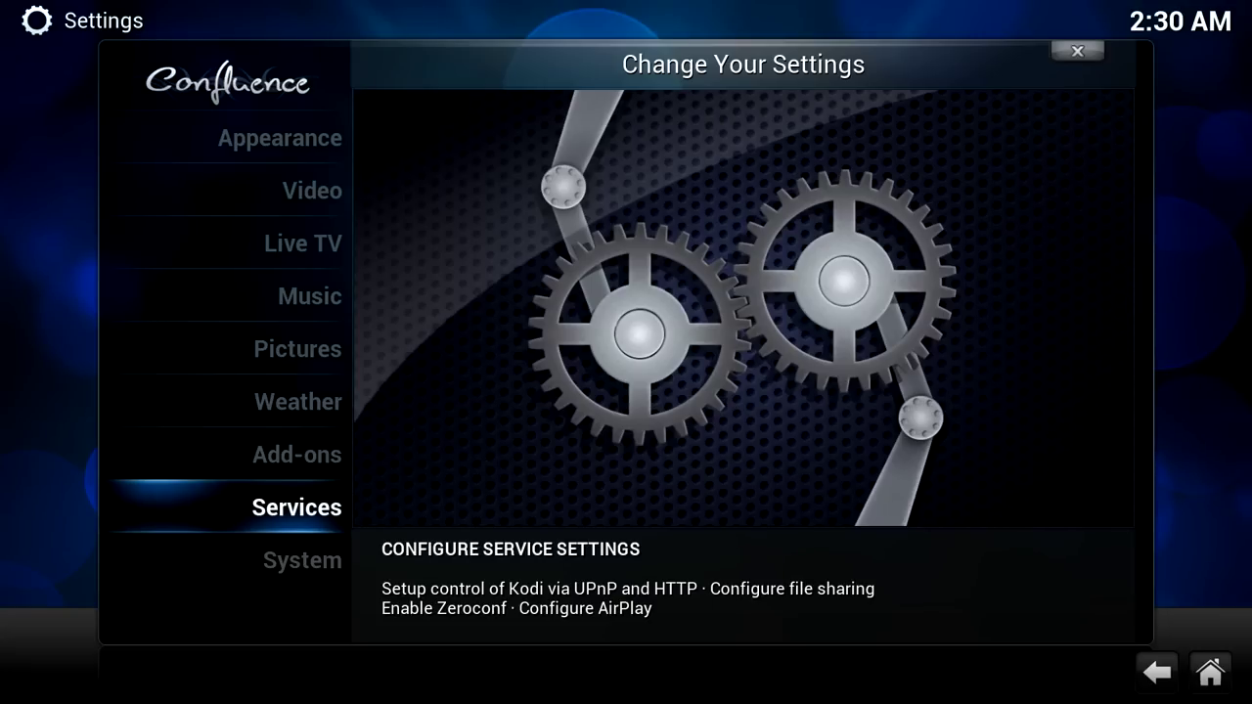
# In the Services settings, enable UPnP library sharing, looking for remote UPnP players, and control of Kodi via UPnP.
pyautogui.press('Return')
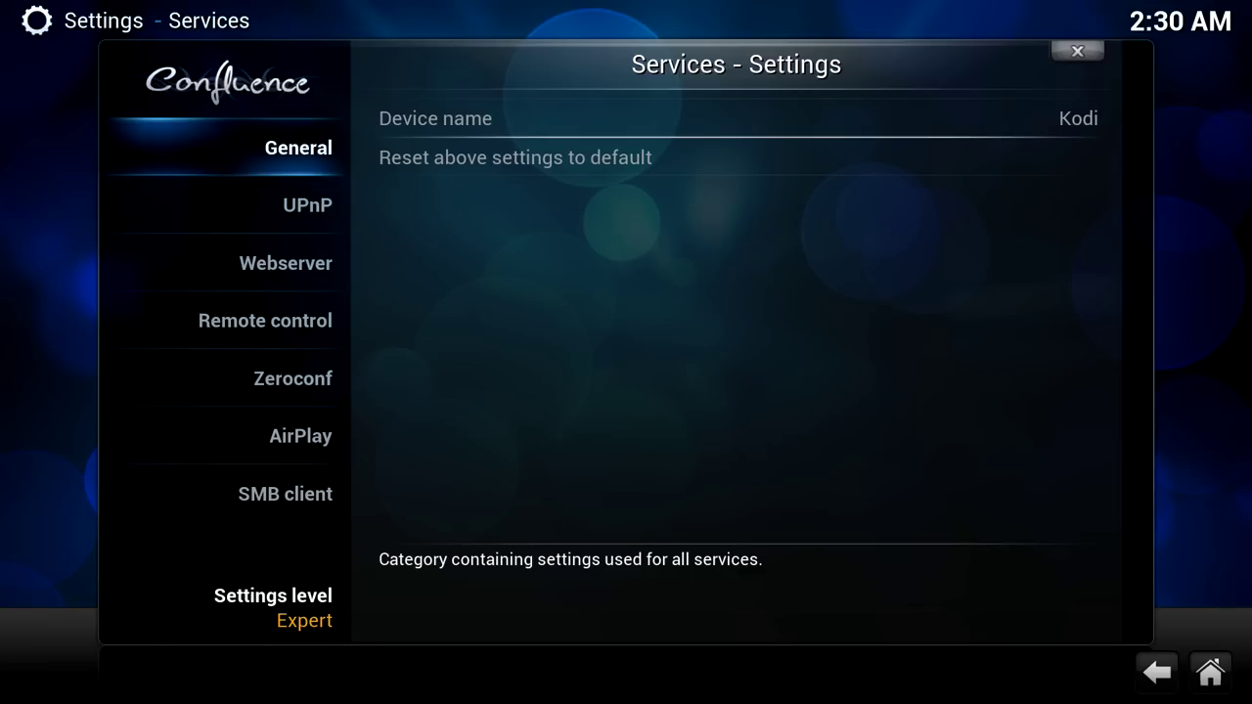
pyautogui.click(307, 206)
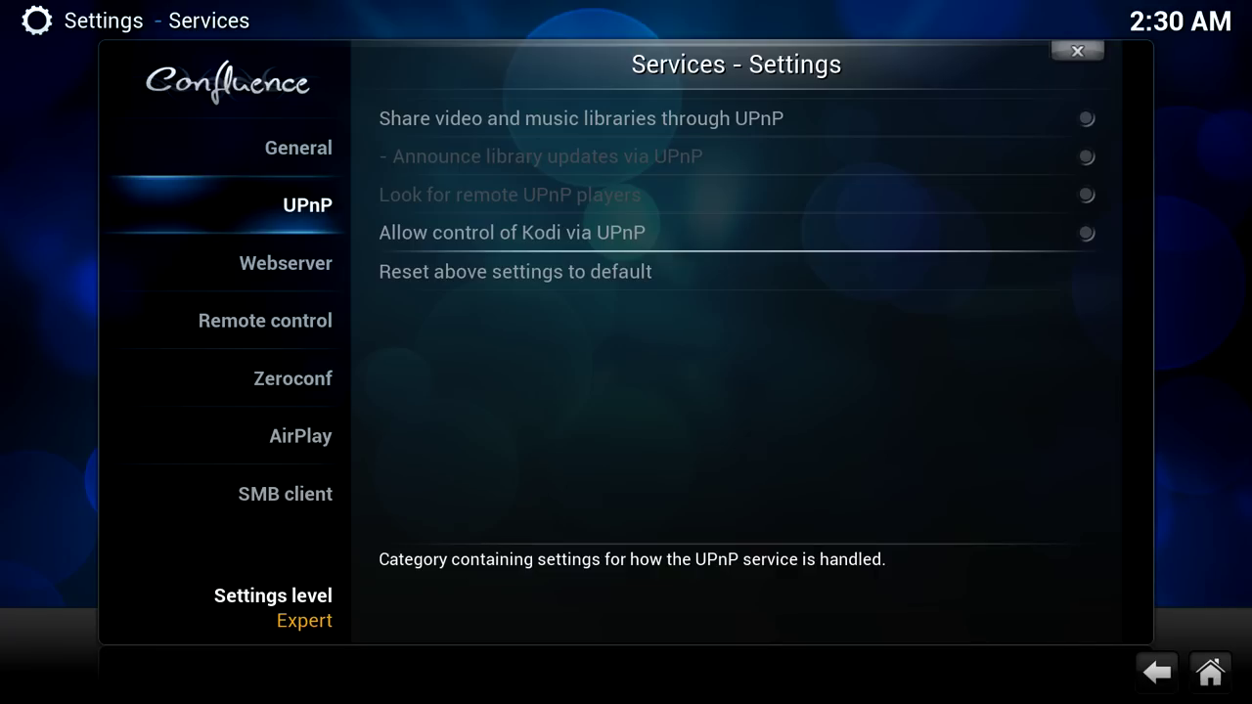
pyautogui.press('Left')
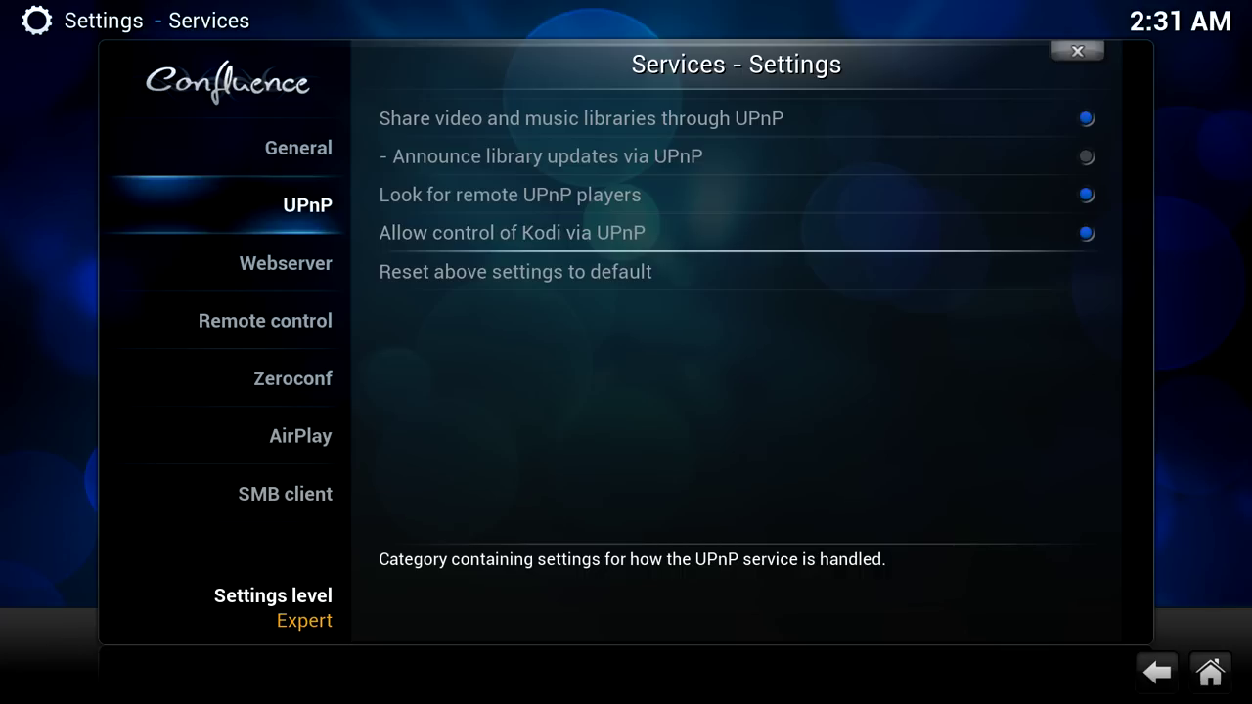
# Allow control of Kodi via HTTP and by programs on other systems, leaving Zeroconf announcement on.
pyautogui.press('Down')
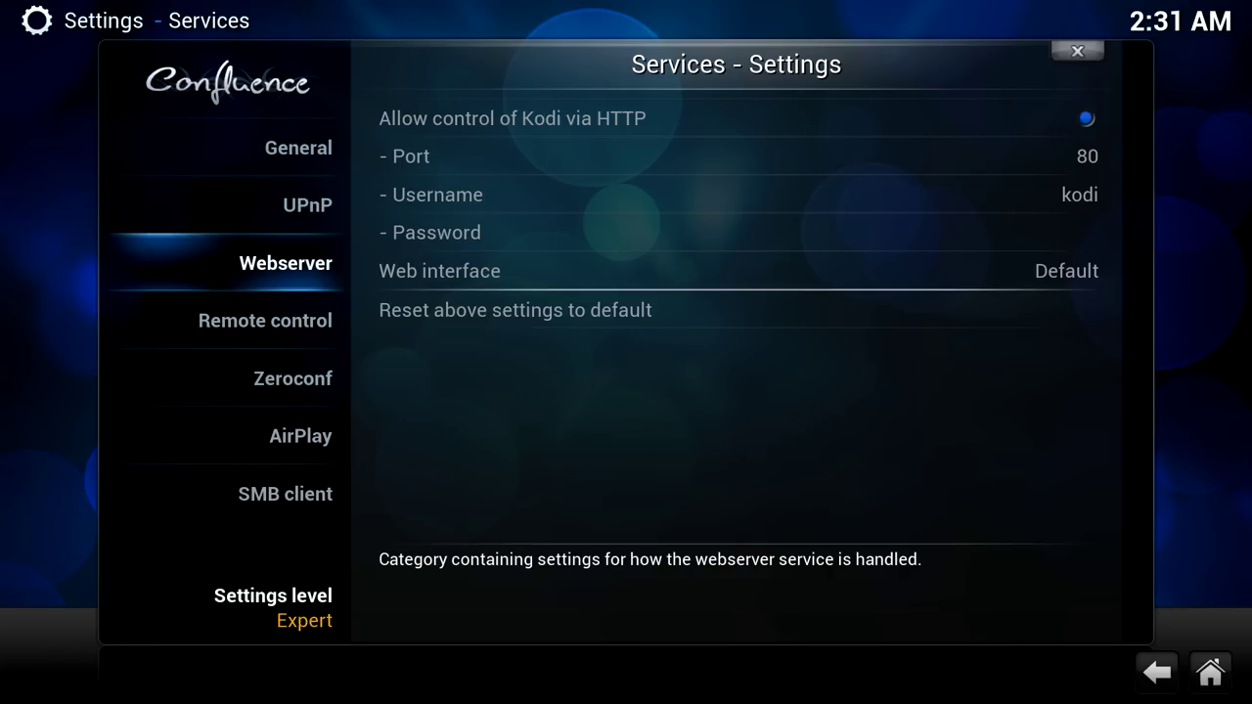
pyautogui.click(265, 320)
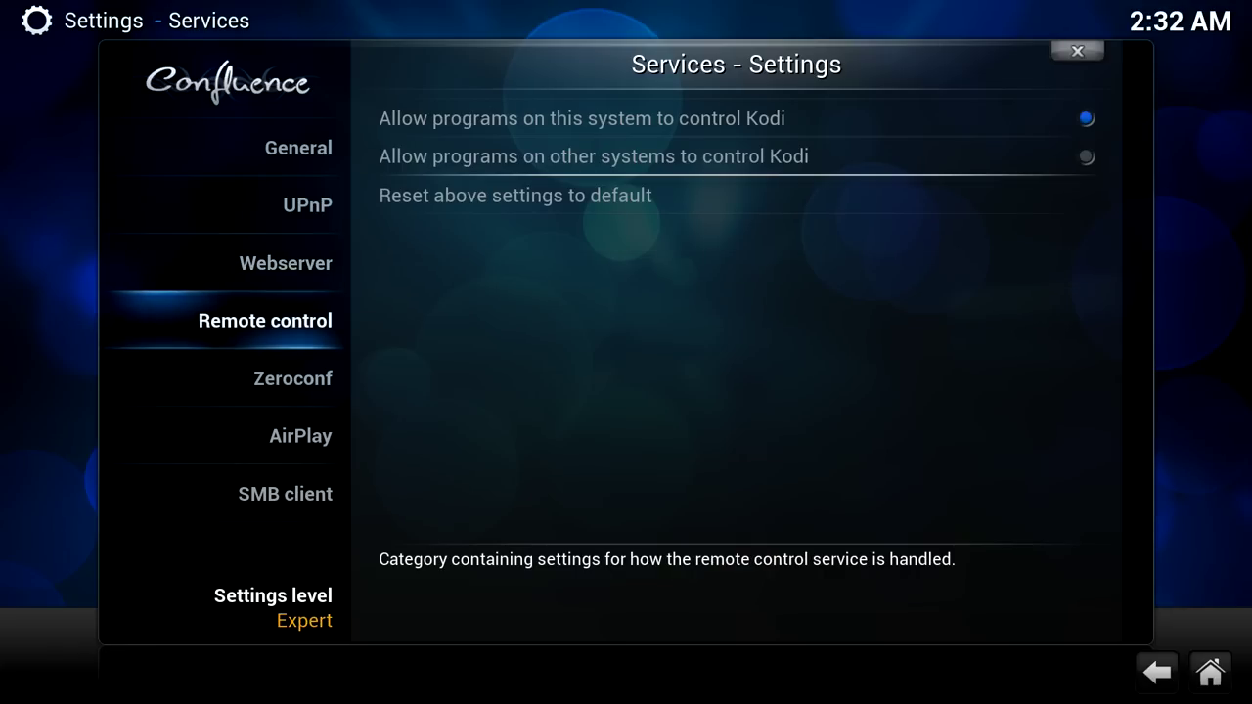
pyautogui.press('Right')
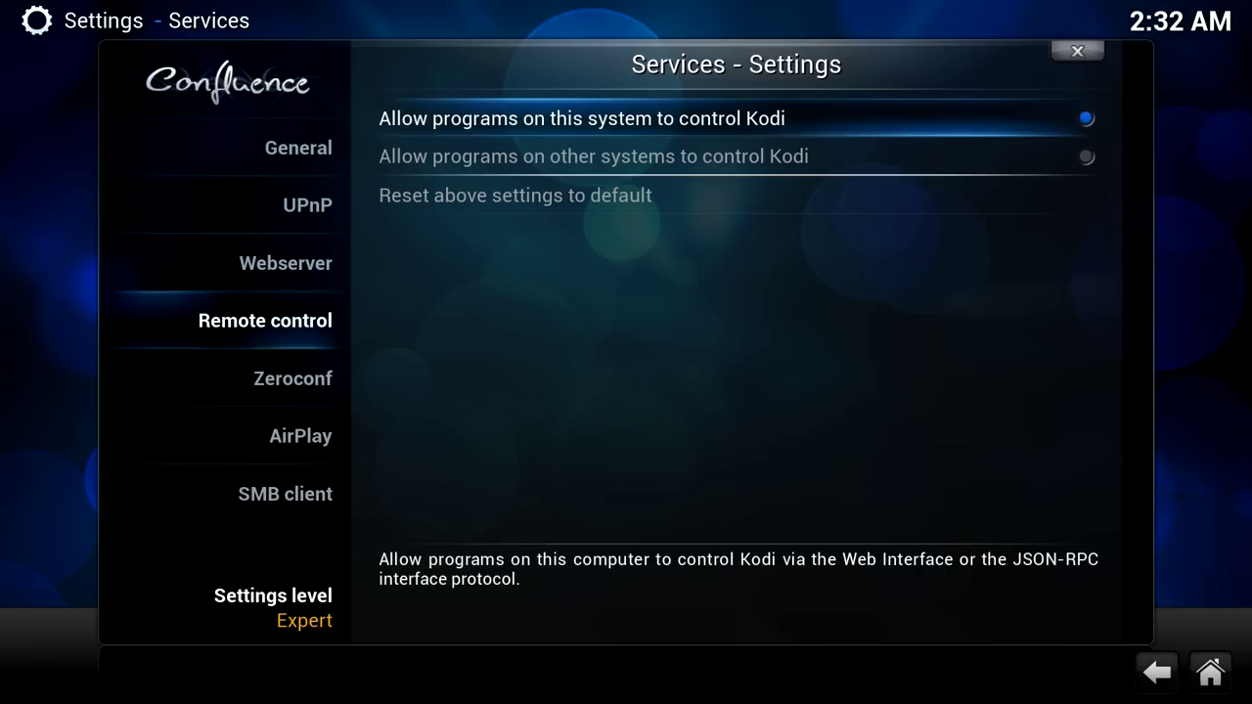
pyautogui.press('Down')
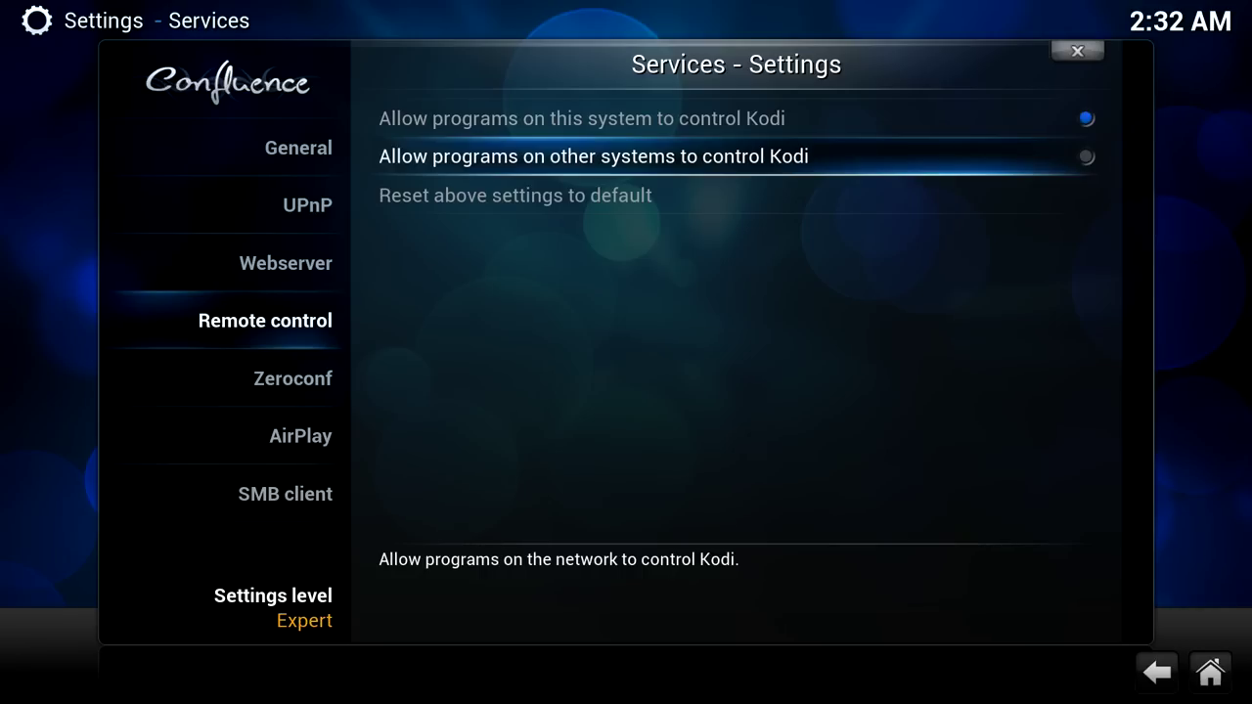
pyautogui.press('Return')
pyautogui.press('Left')
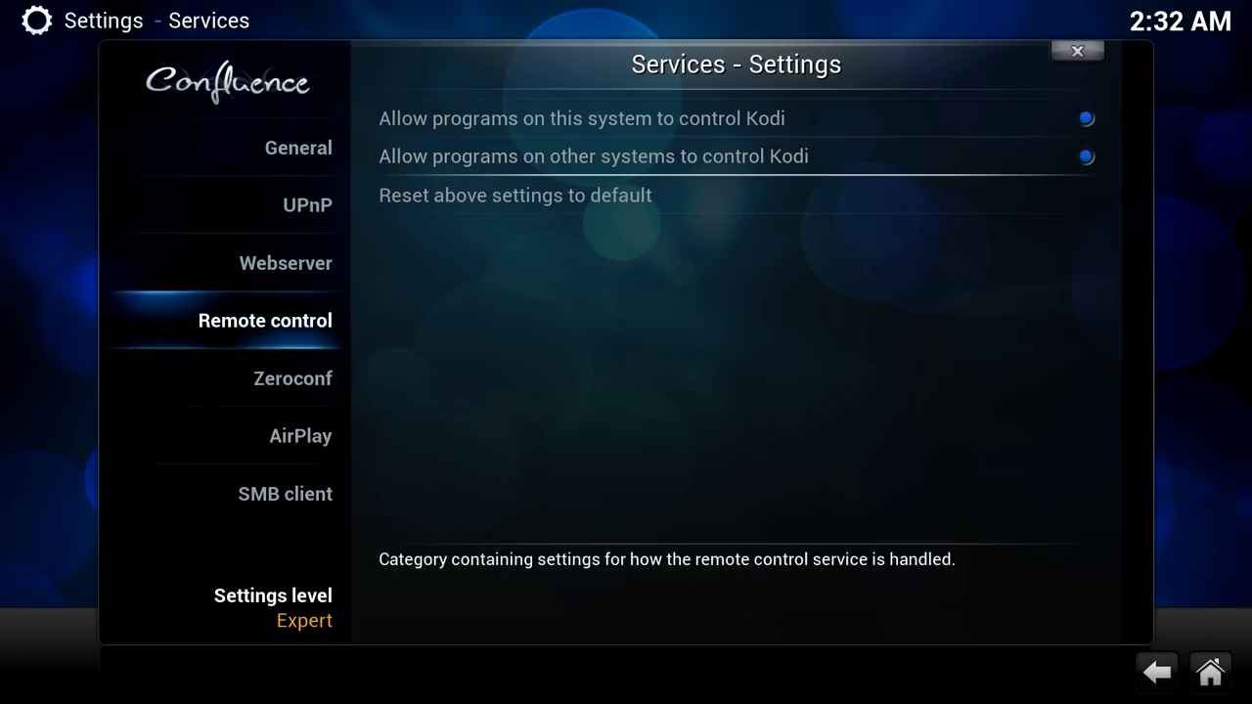
pyautogui.press('Down')
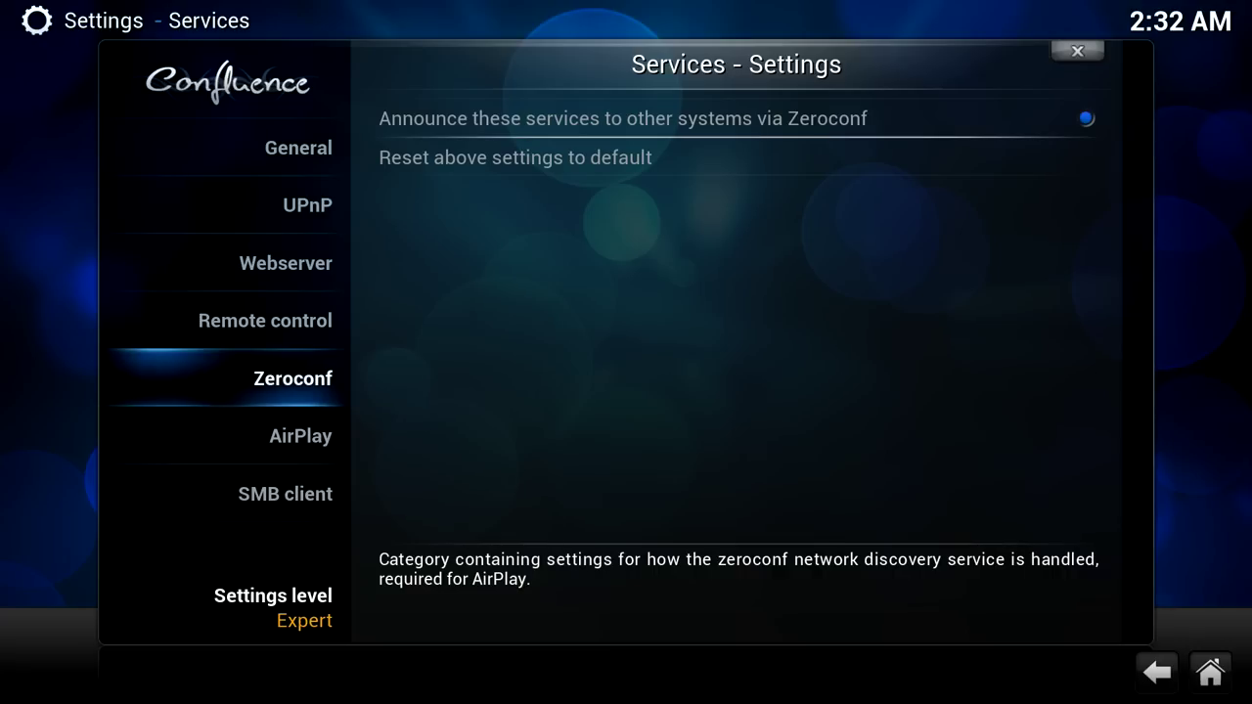
pyautogui.press('Down')
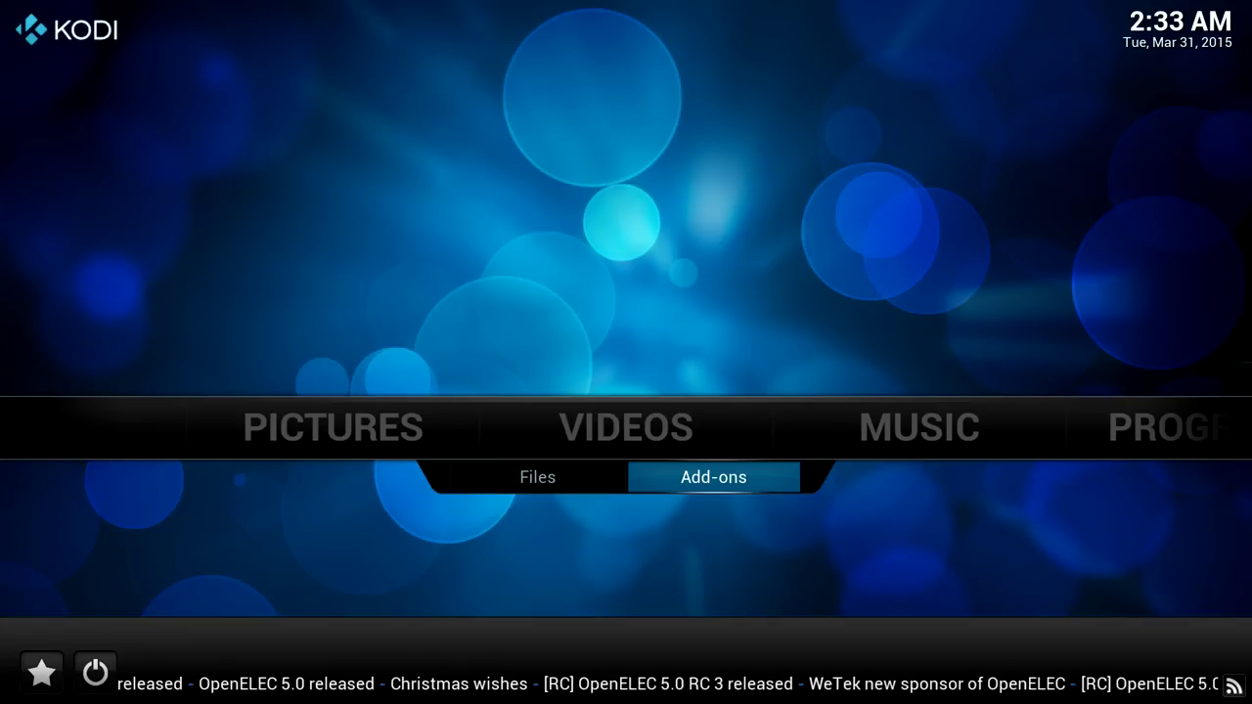
# Open the catalogue of further video add-ons available for installation.
pyautogui.press('Return')
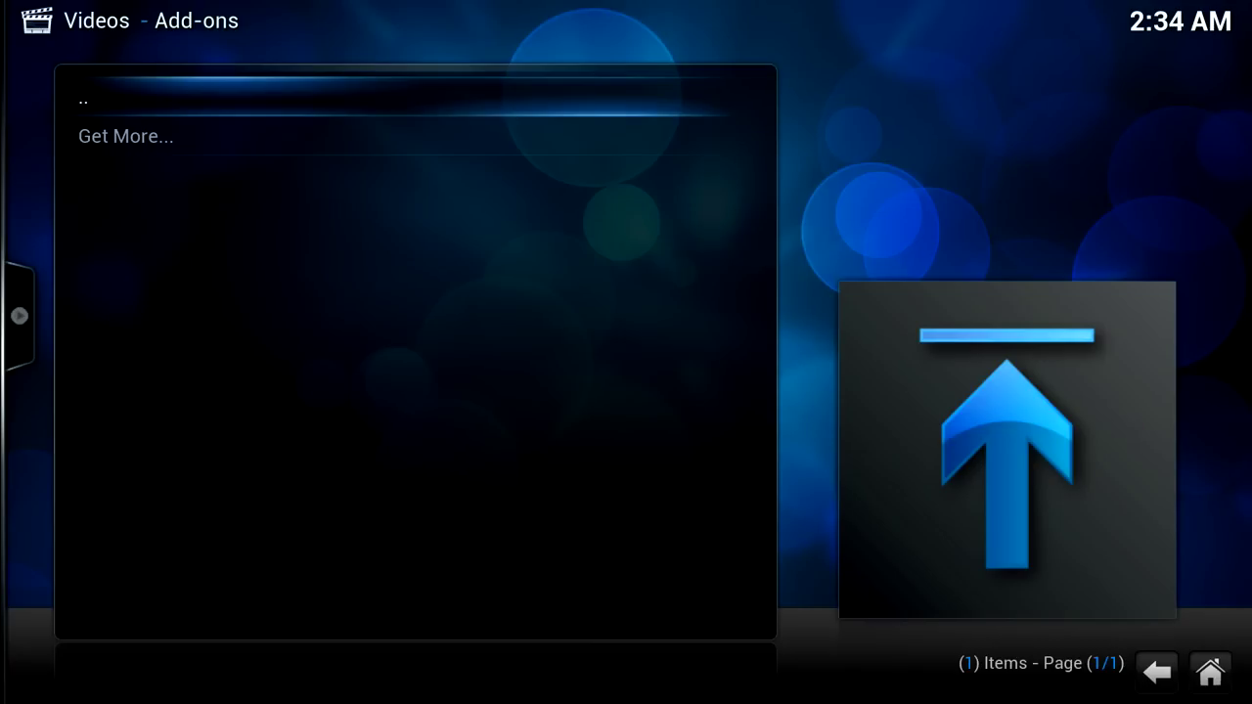
pyautogui.press('Down')
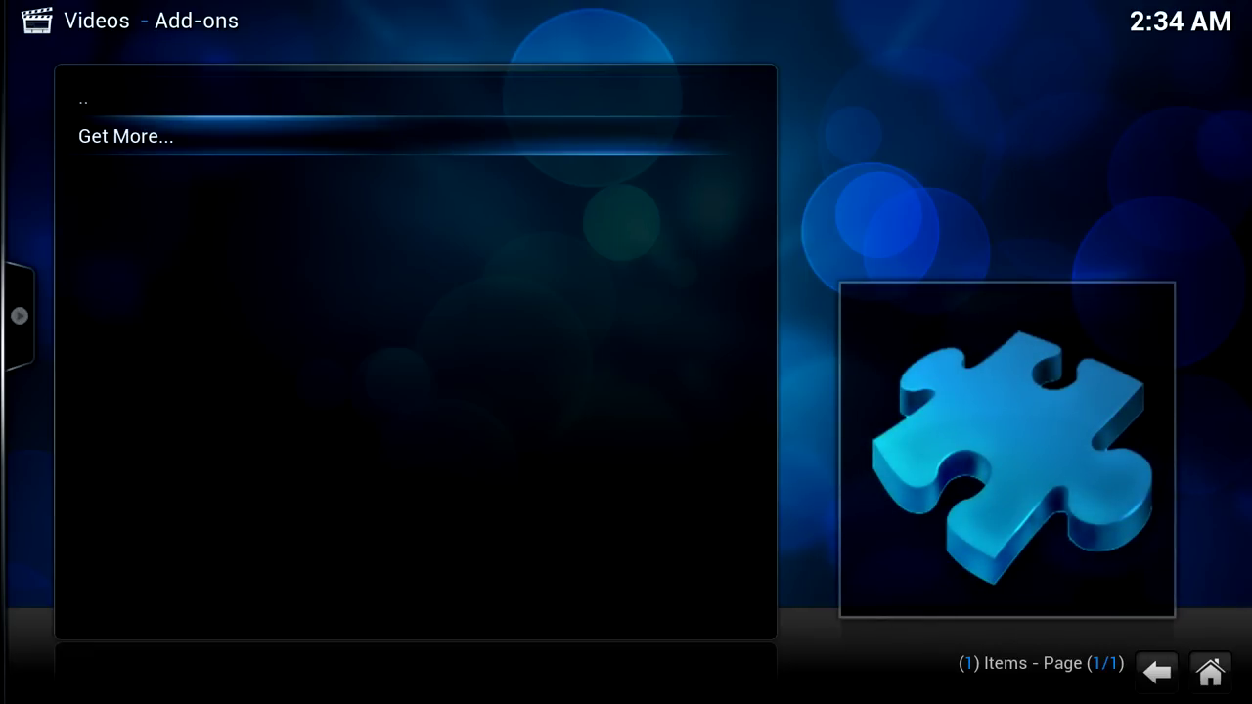
pyautogui.press('Return')
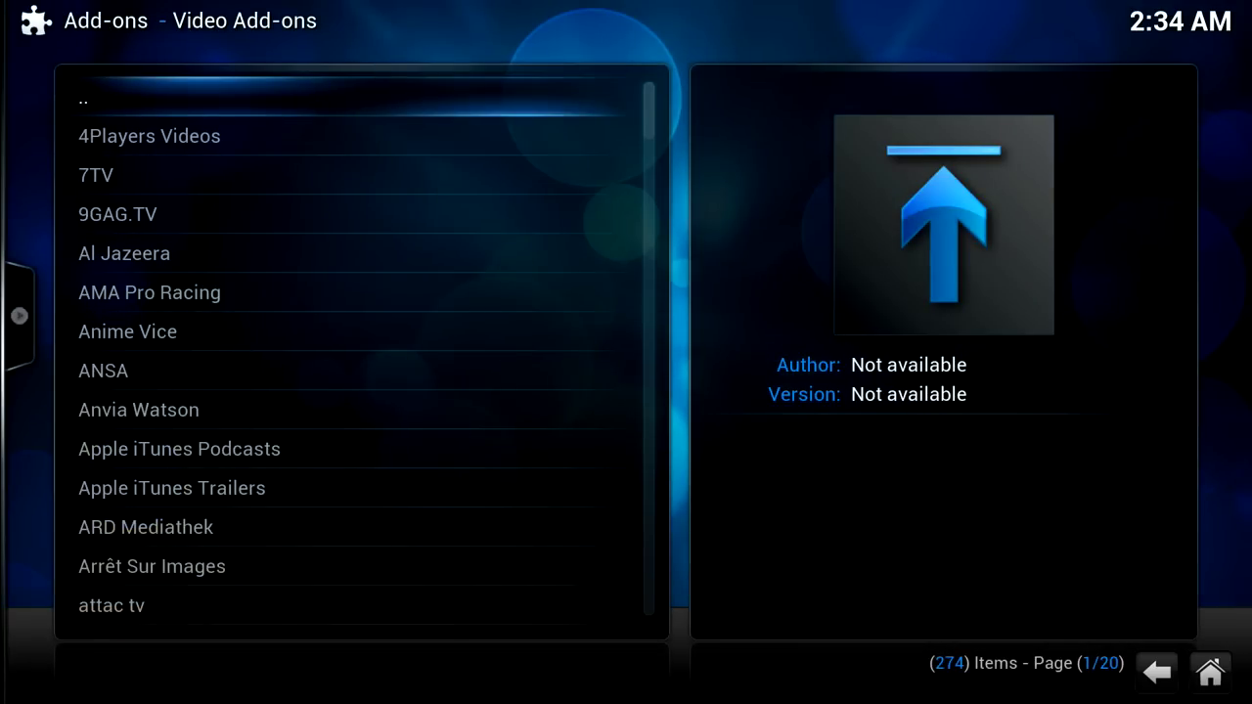
# Look over the descriptions of the first video add-ons in the catalogue, from 4Players Videos to AMA Pro Racing.
pyautogui.press('Down')
pyautogui.press('Down')
pyautogui.press('Down')
pyautogui.press('Down')
pyautogui.press('Down')
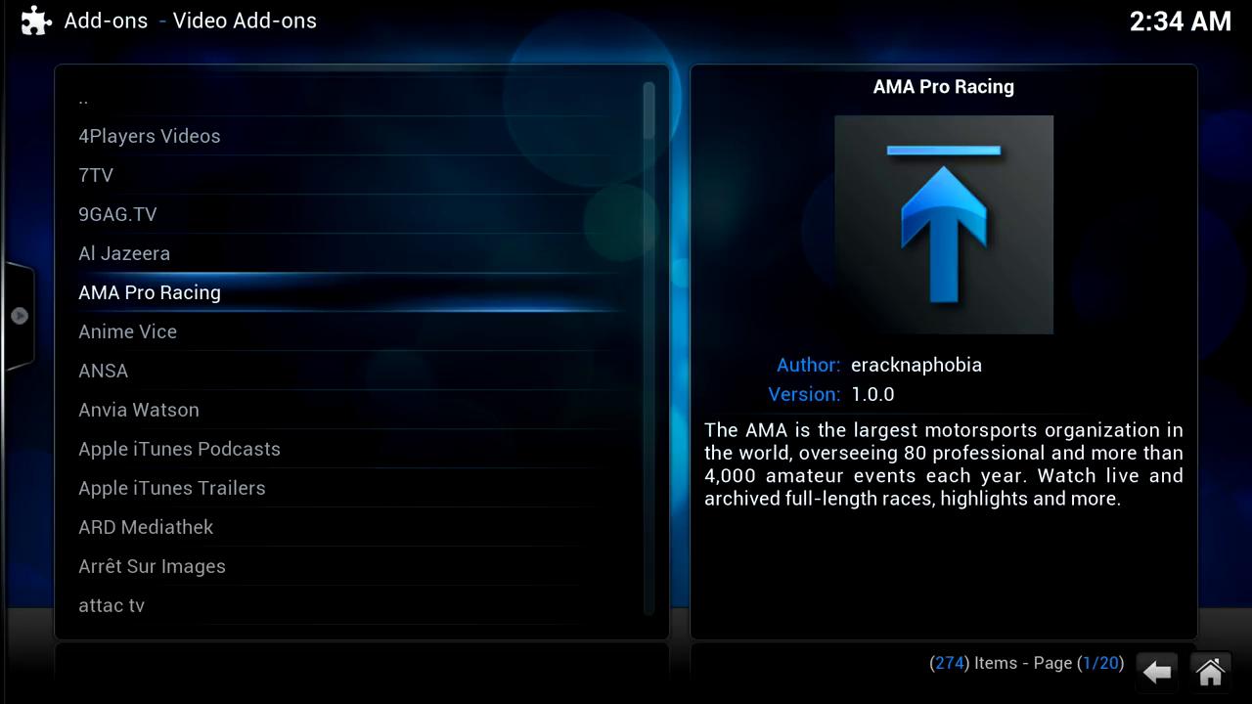
pyautogui.press('Up')
pyautogui.press('Up')
pyautogui.press('Up')
pyautogui.press('Up')
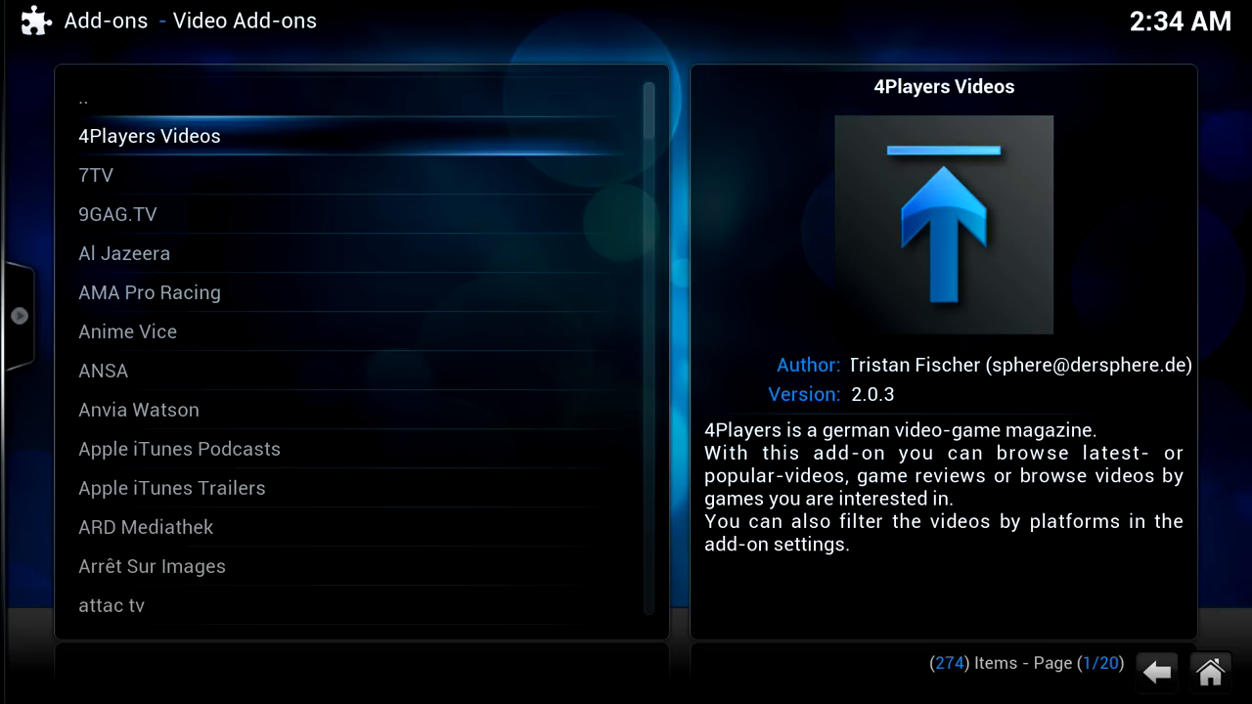
# Install the YouTube add-on from the end of the catalogue and return to the list of installed video add-ons.
pyautogui.press('Up')
pyautogui.press('Up')
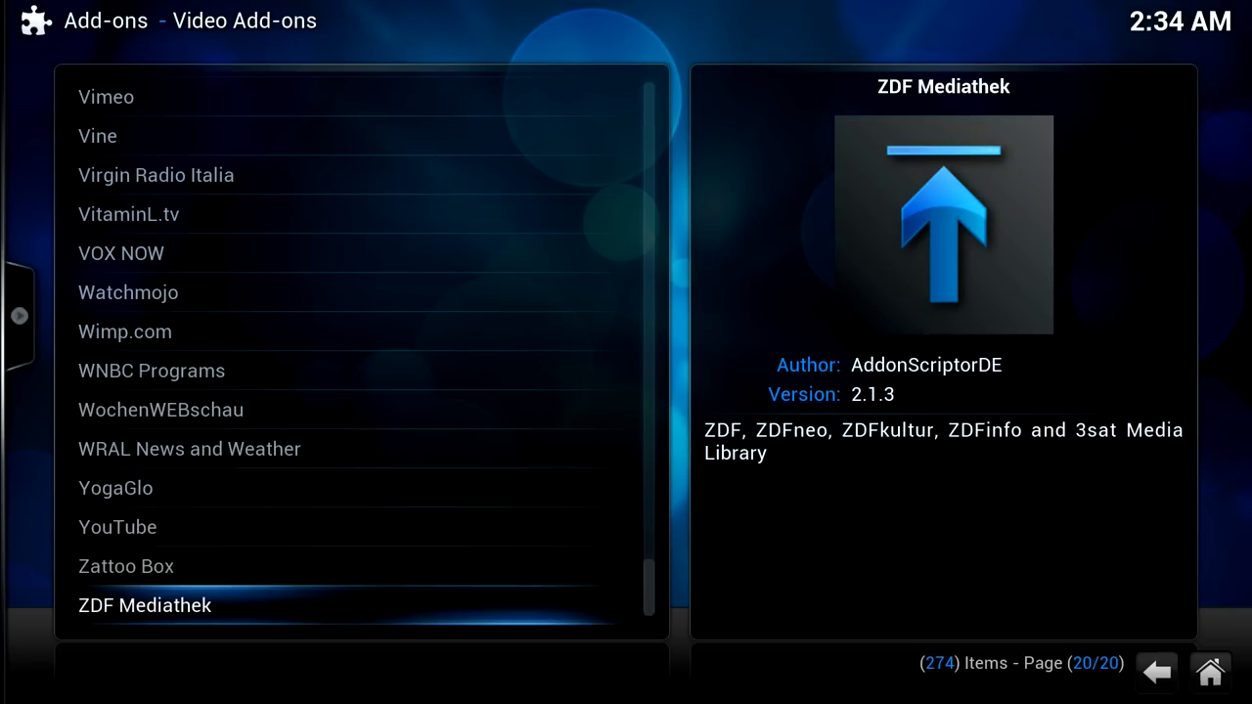
pyautogui.press('Up')
pyautogui.press('Up')
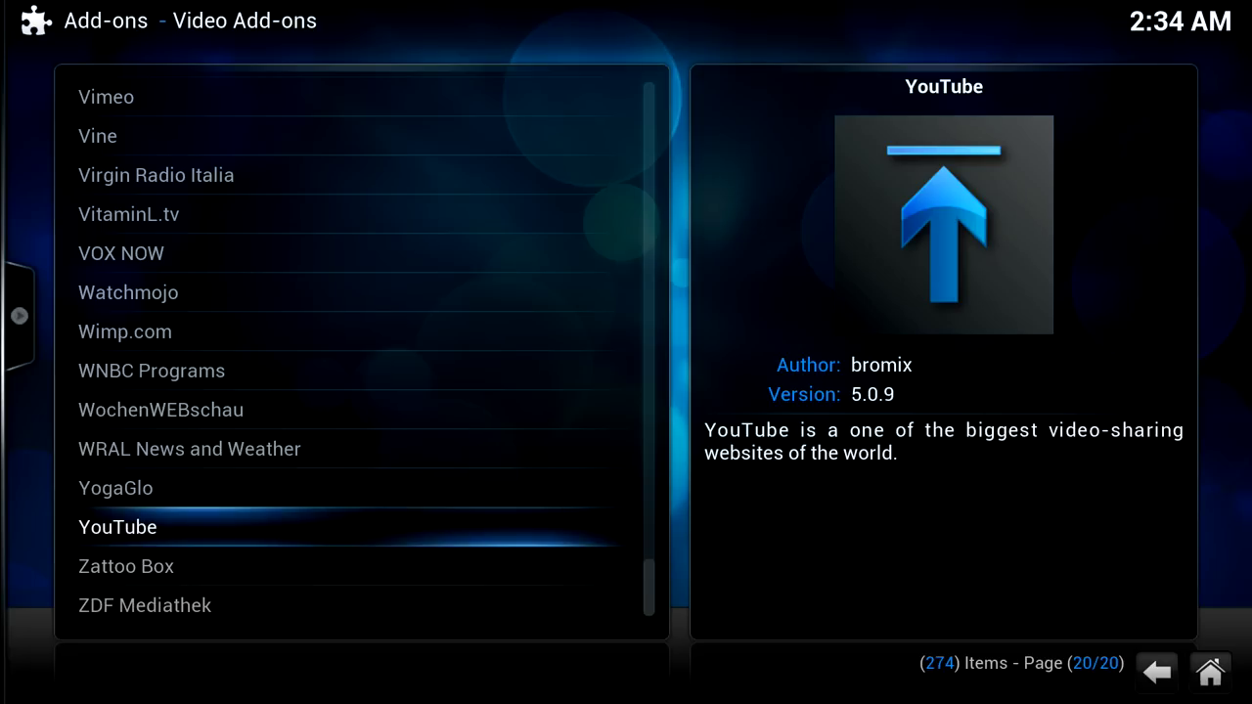
pyautogui.press('Return')
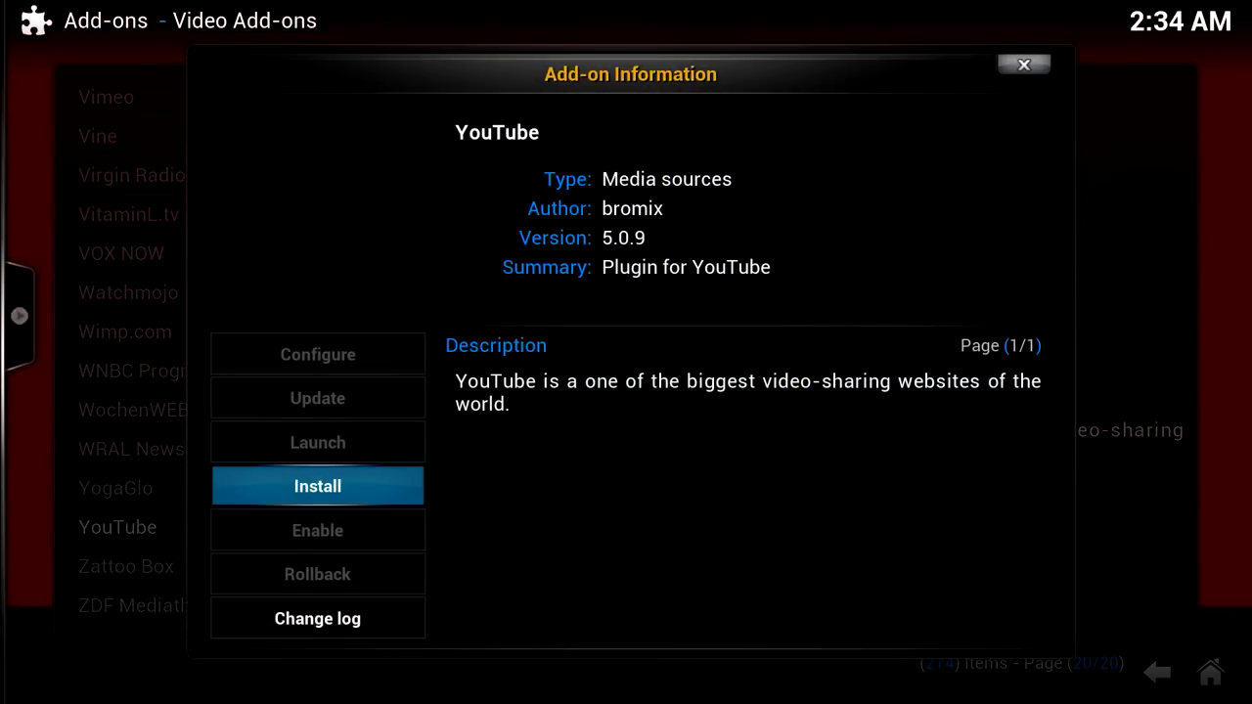
pyautogui.press('Escape')
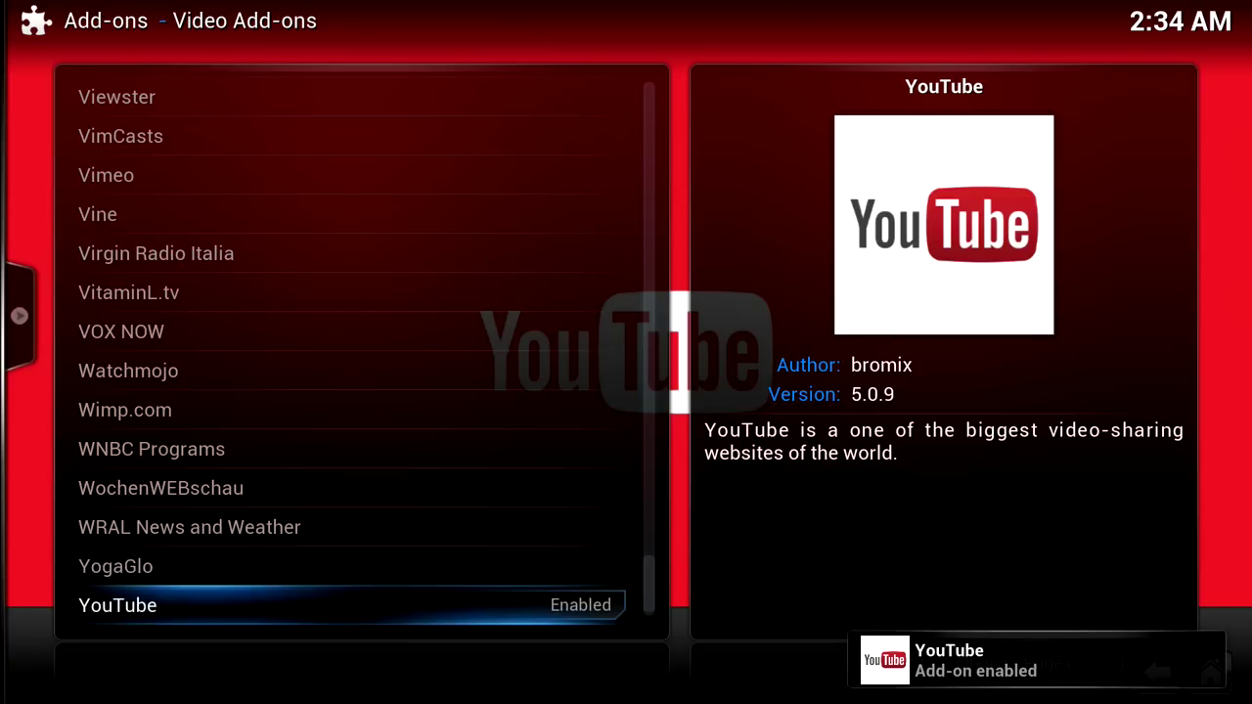
pyautogui.press('Escape')
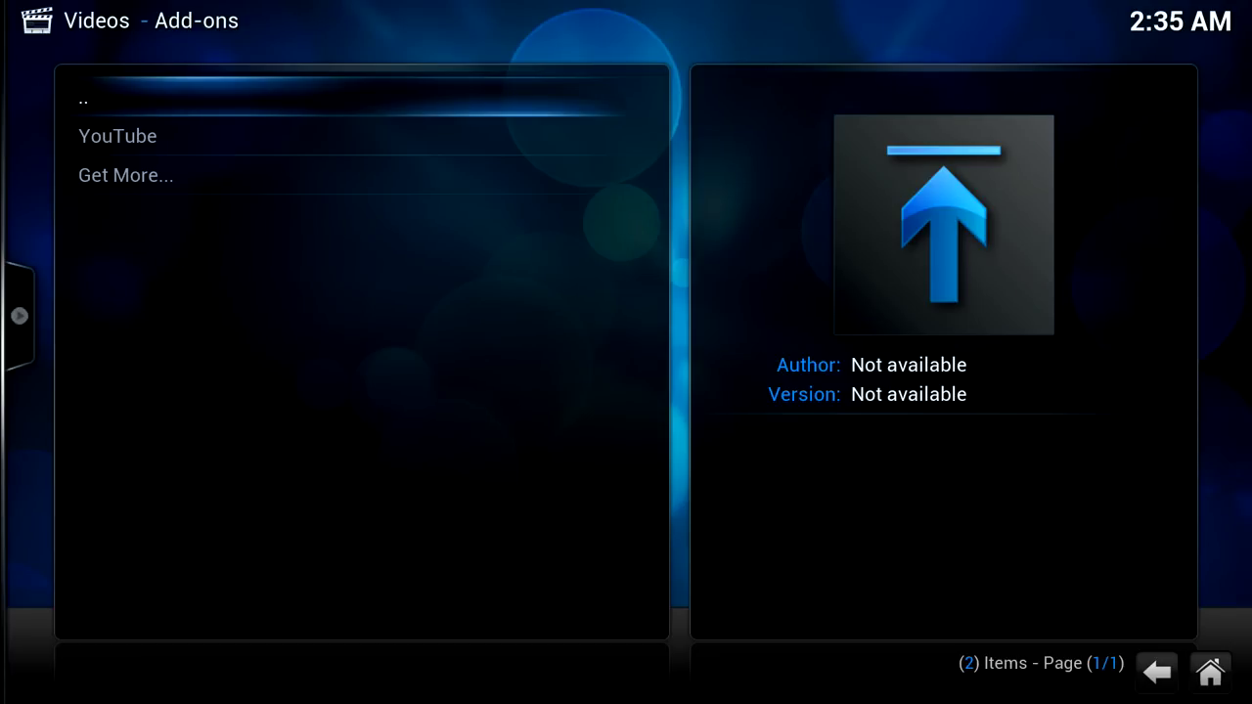
# Launch the YouTube add-on, execute its setup wizard, and choose Big List for the default view.
pyautogui.click(117, 136)
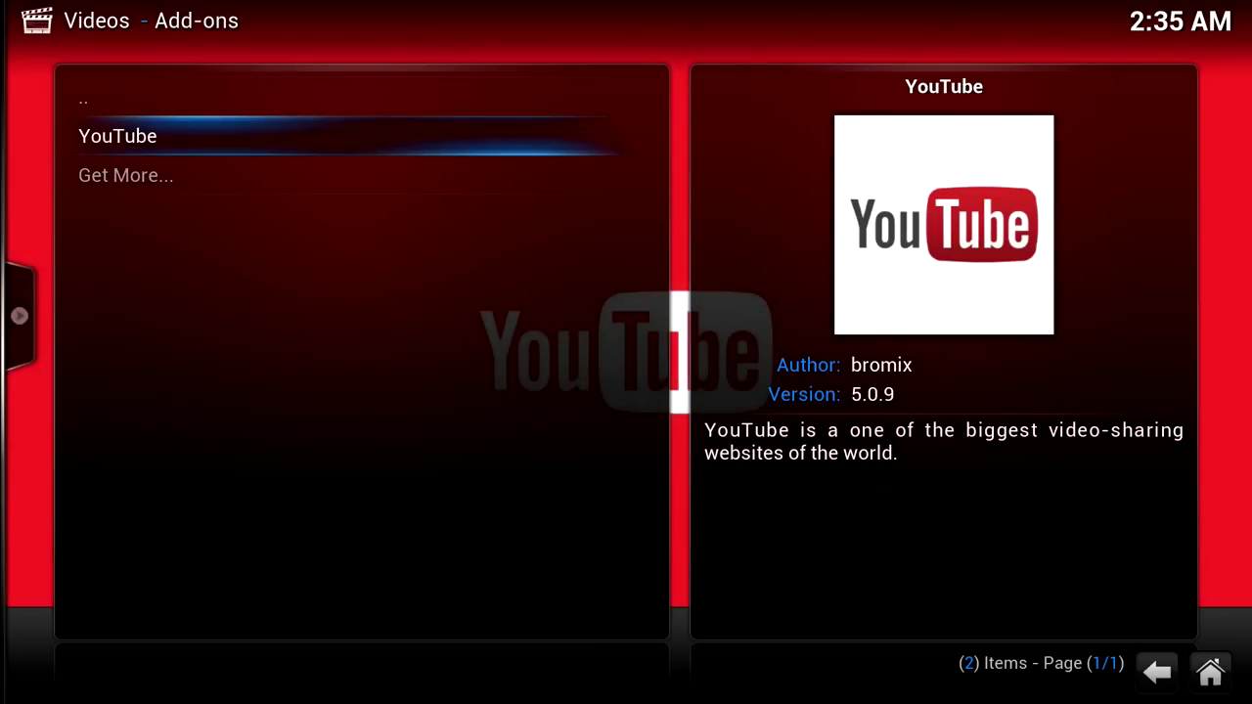
pyautogui.press('Return')
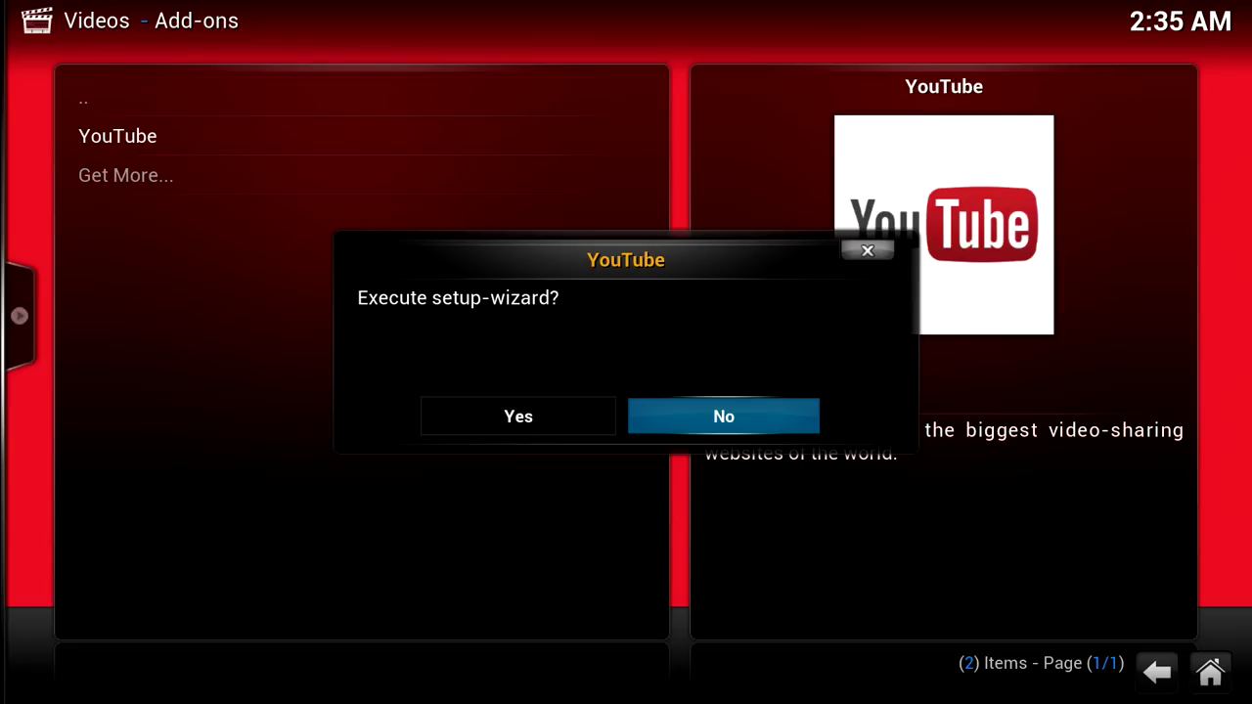
pyautogui.press('Left')
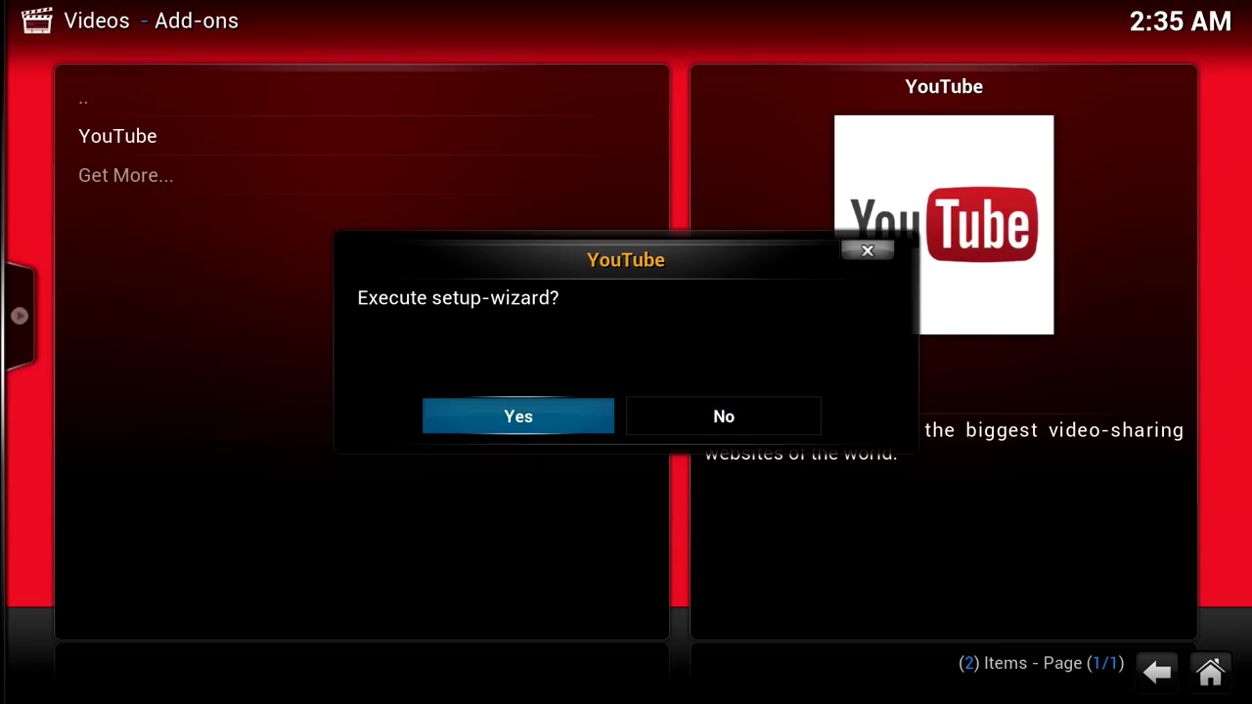
pyautogui.press('Return')
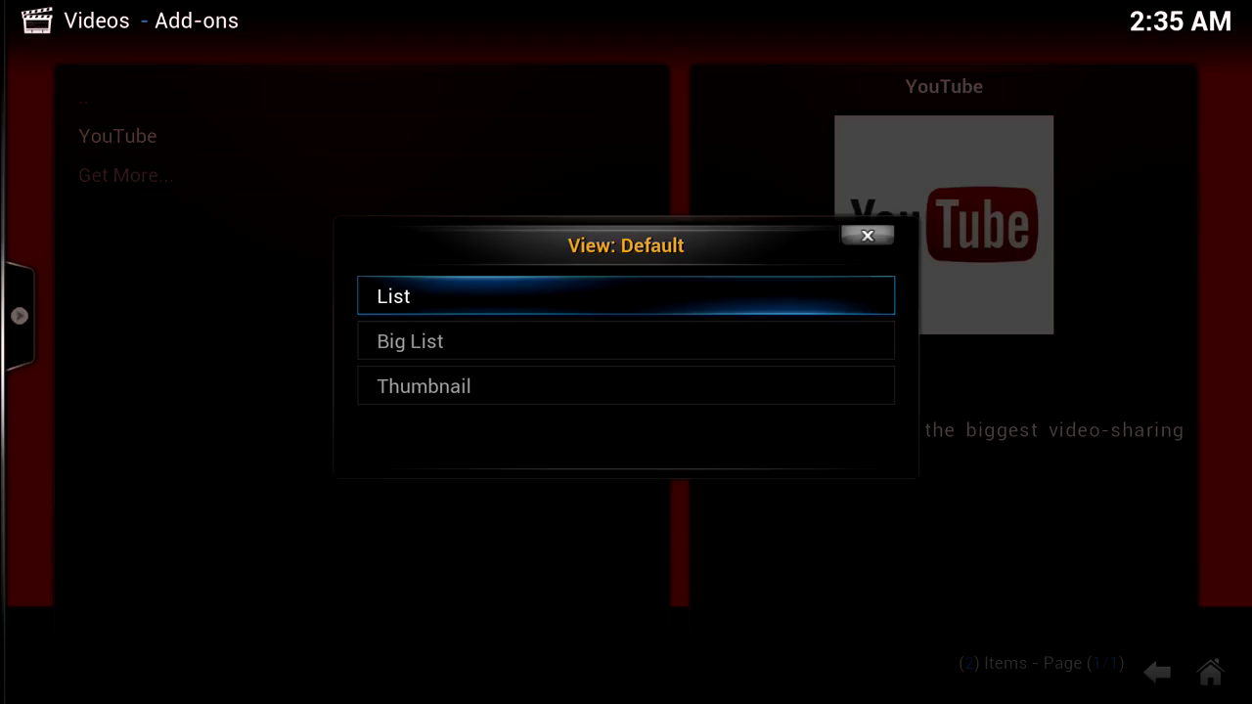
pyautogui.click(626, 340)
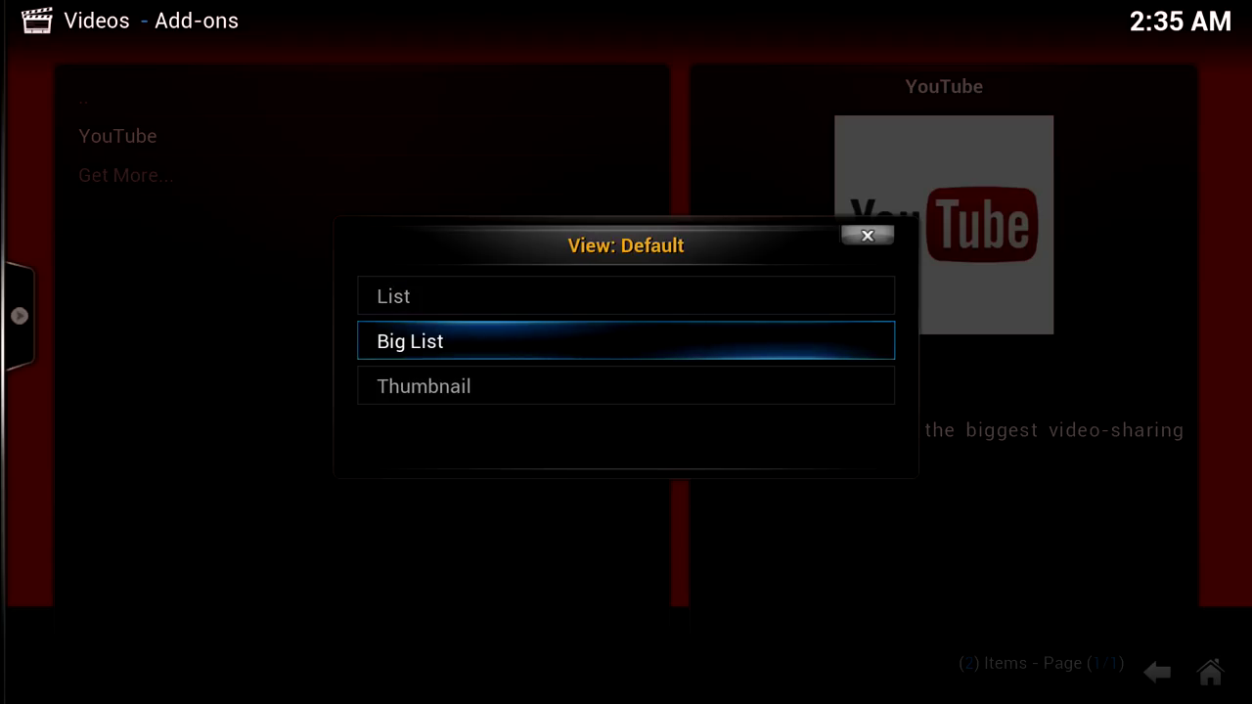
pyautogui.press('Return')
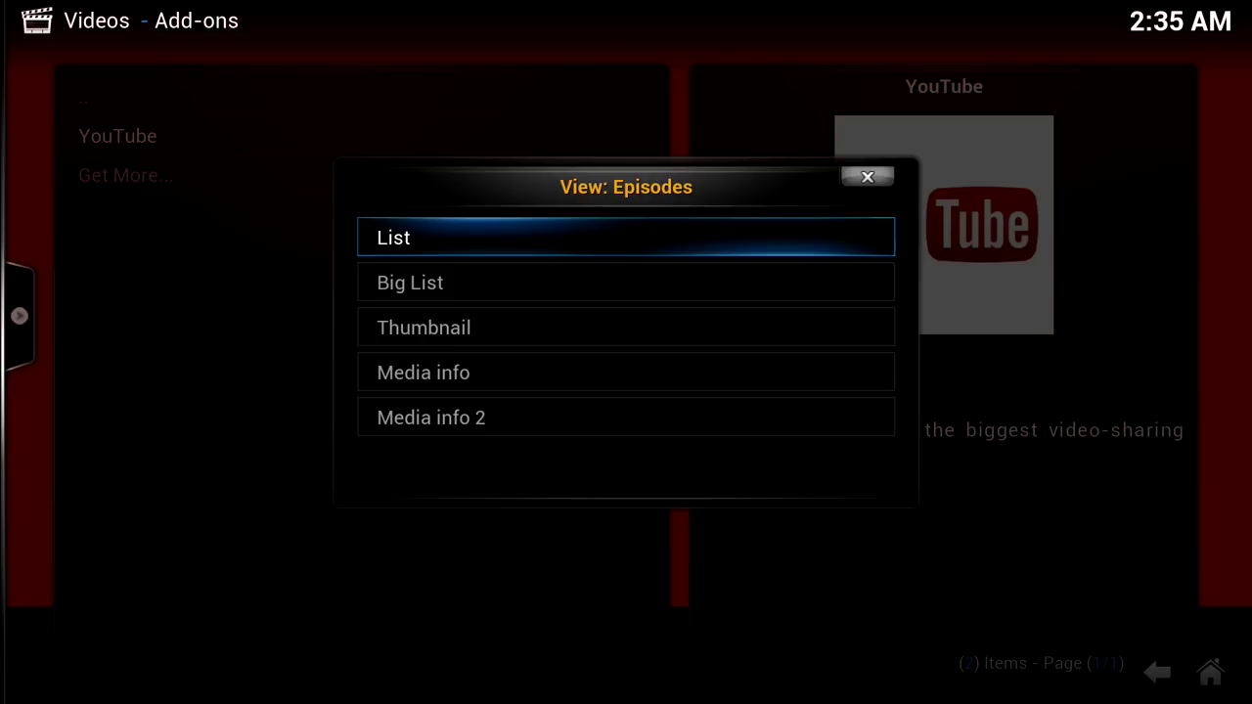
# Choose Media info for the episodes view and decline adjusting the language and region to finish the YouTube setup.
pyautogui.press('Down')
pyautogui.press('Down')
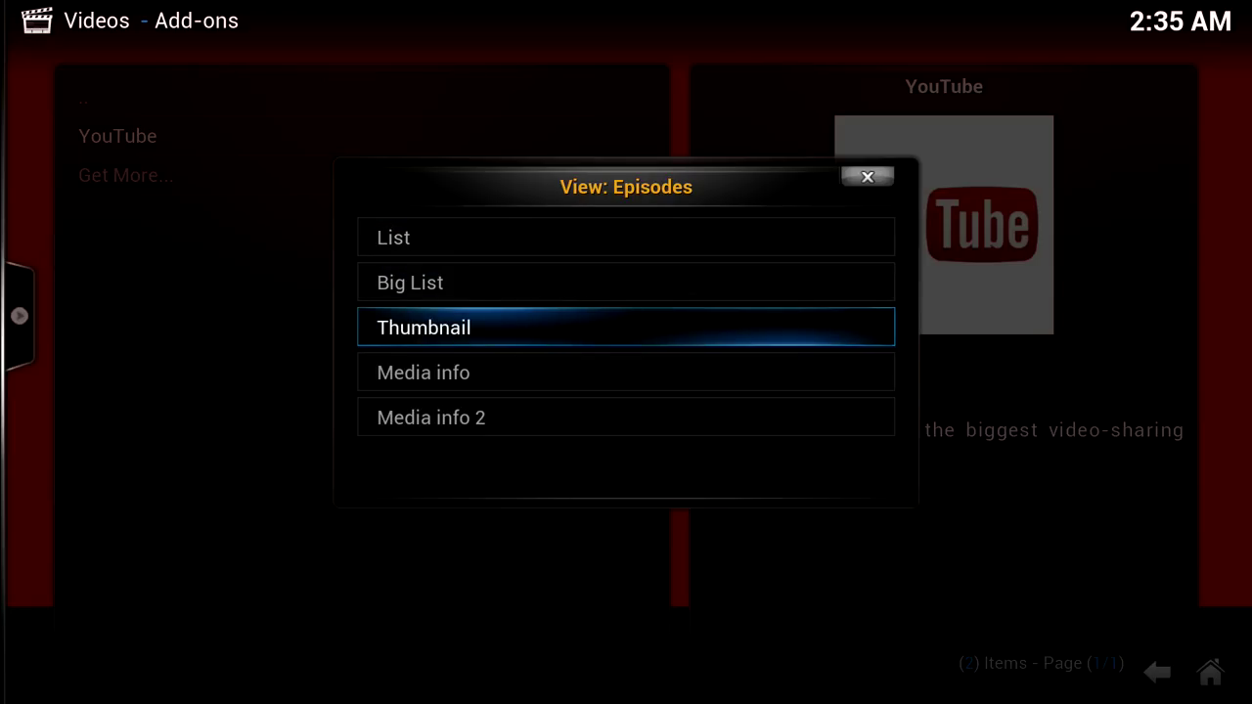
pyautogui.press('Down')
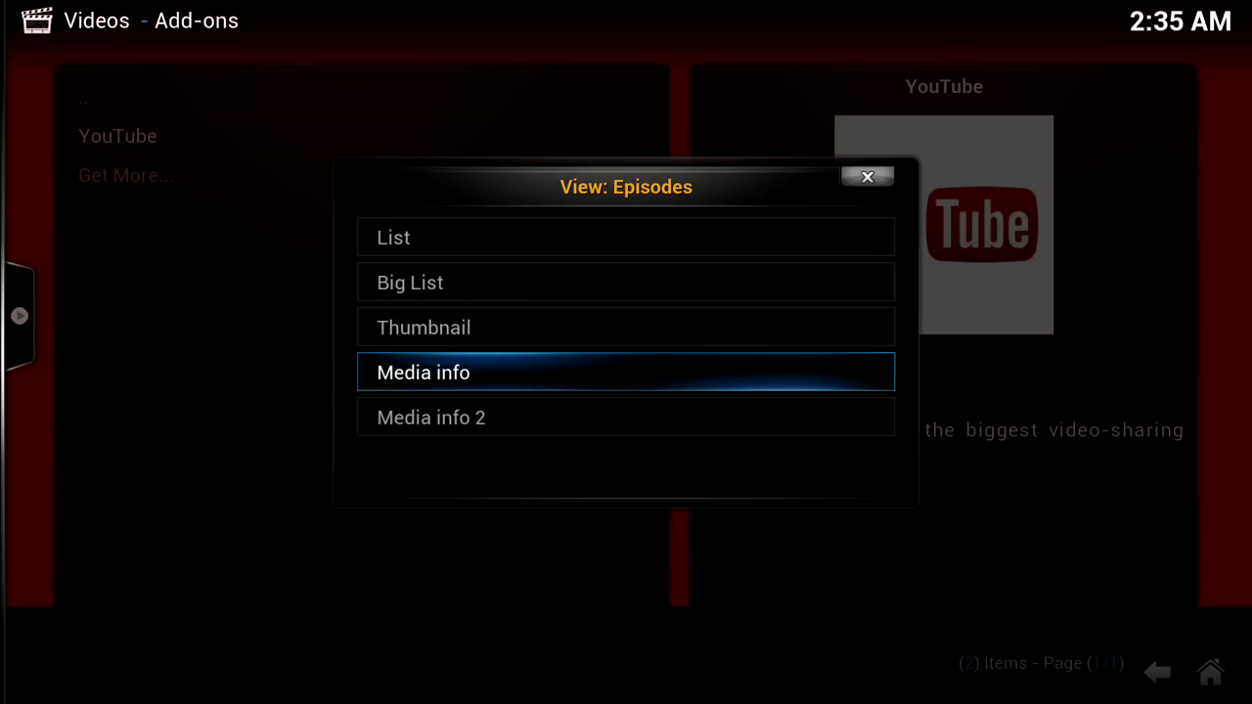
pyautogui.press('Return')
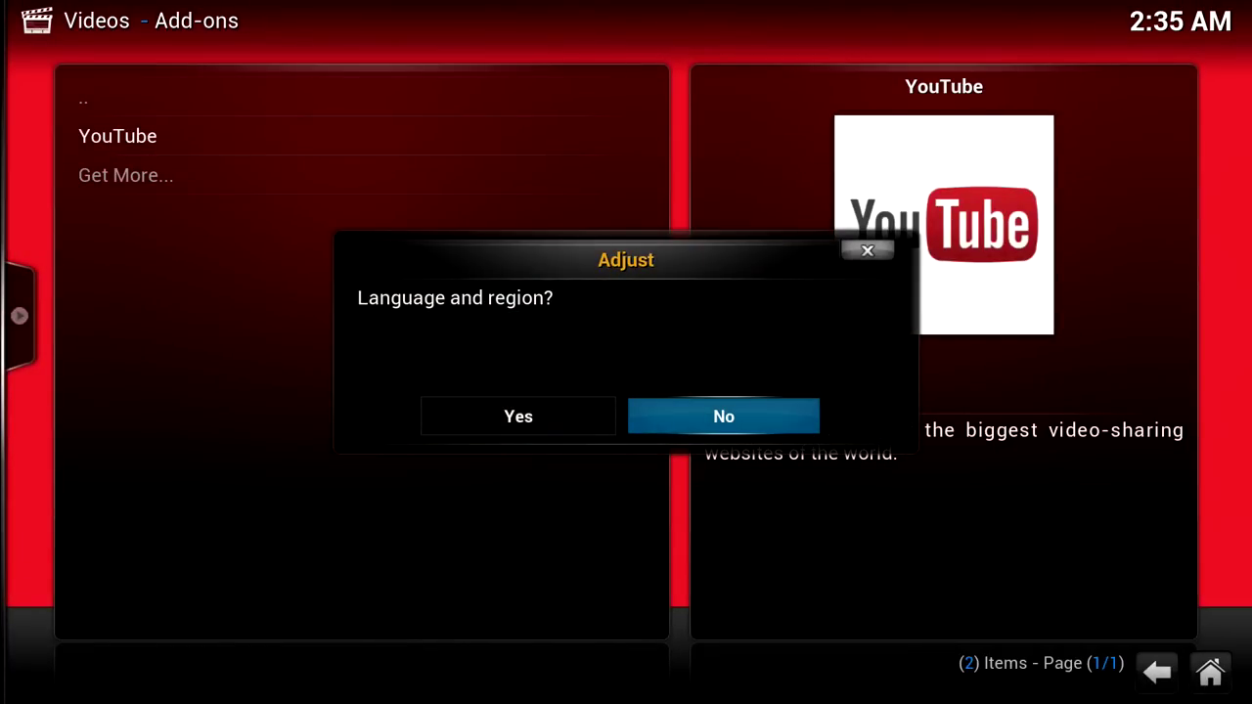
pyautogui.press('Return')
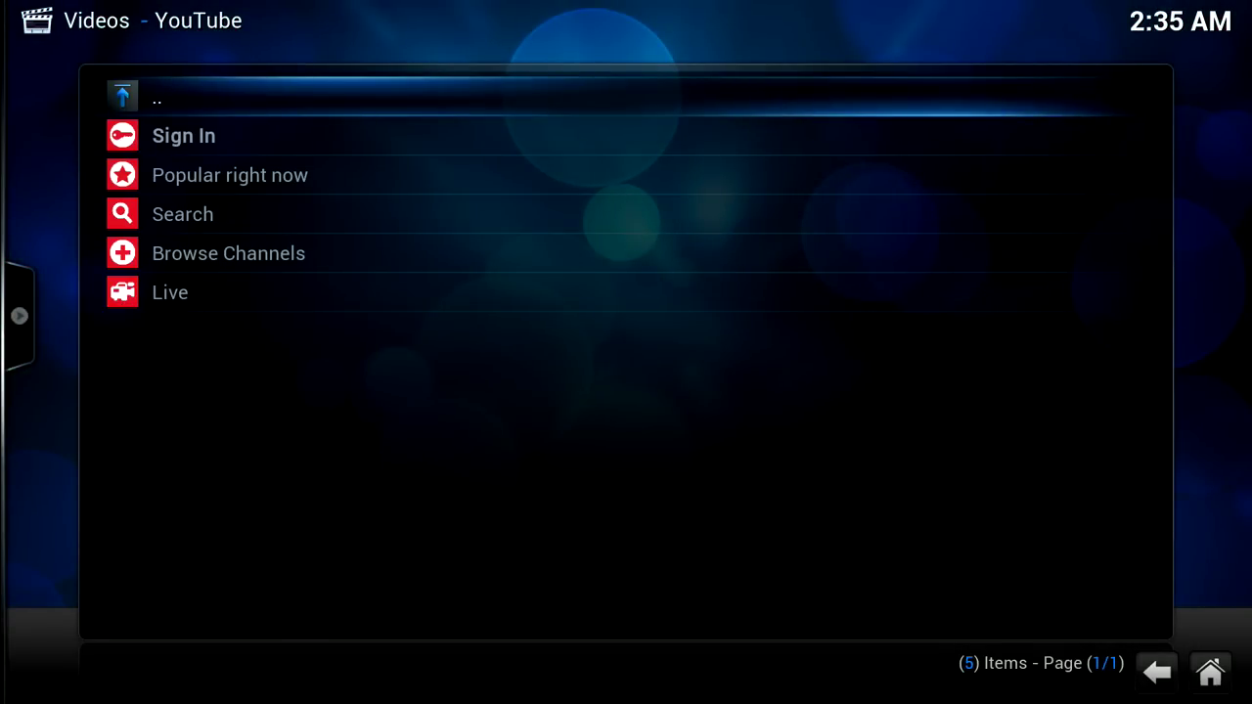
# Search YouTube for "mehs episode".
pyautogui.click(230, 175)
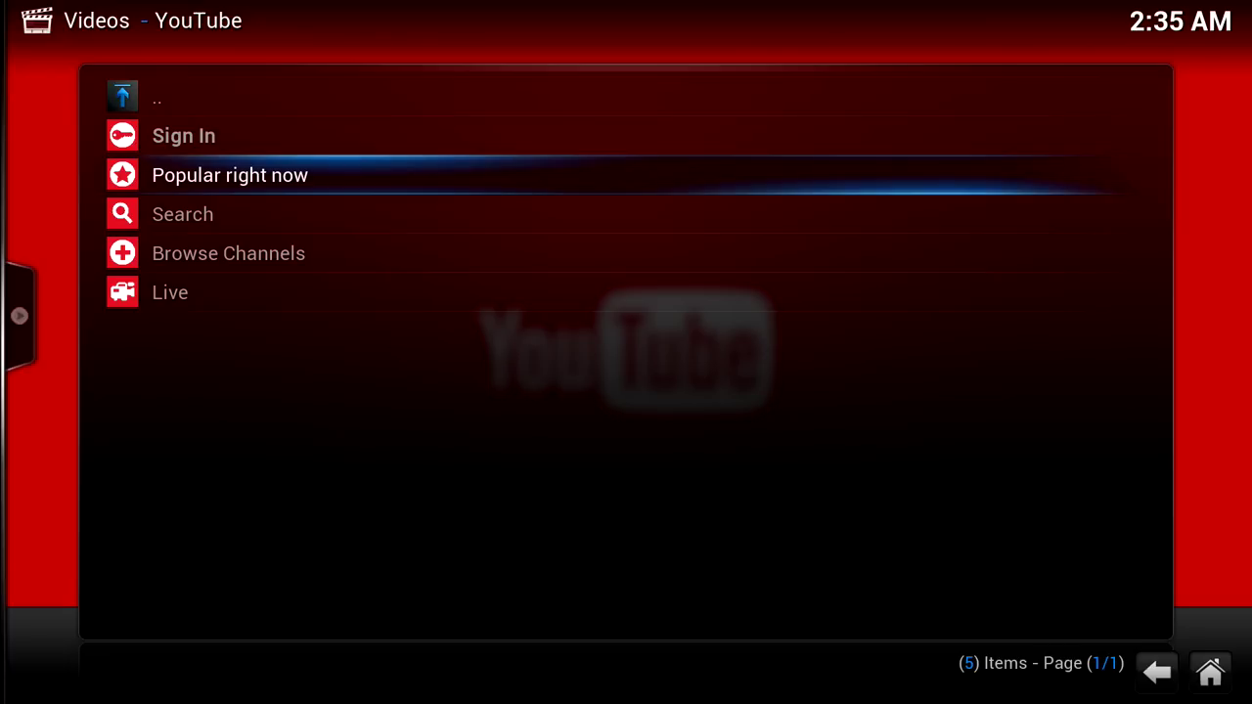
pyautogui.click(183, 214)
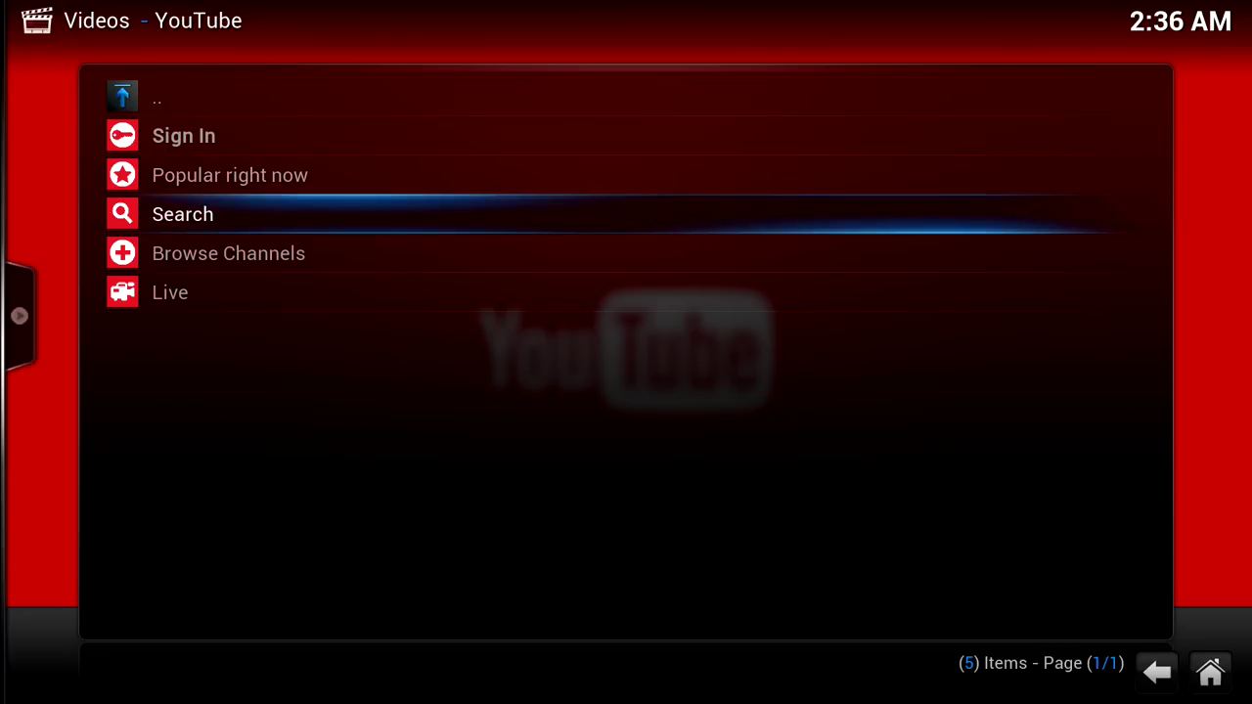
pyautogui.press('Return')
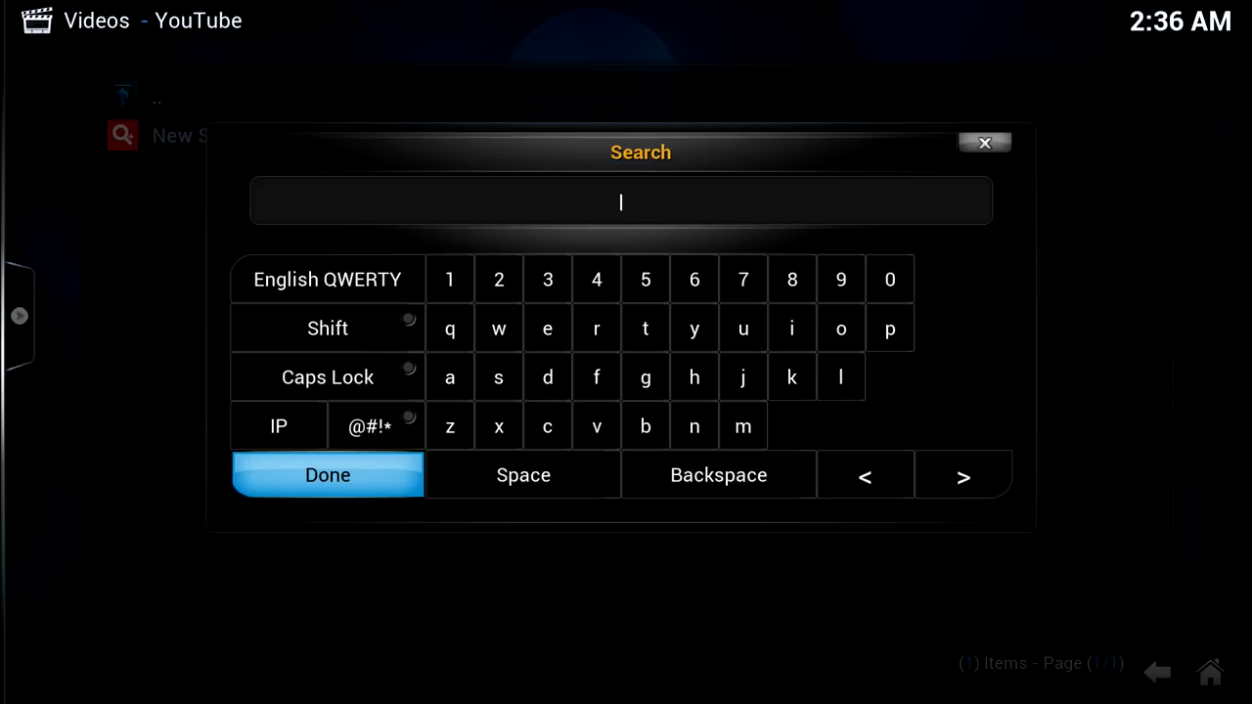
pyautogui.write('mehs eppisode')
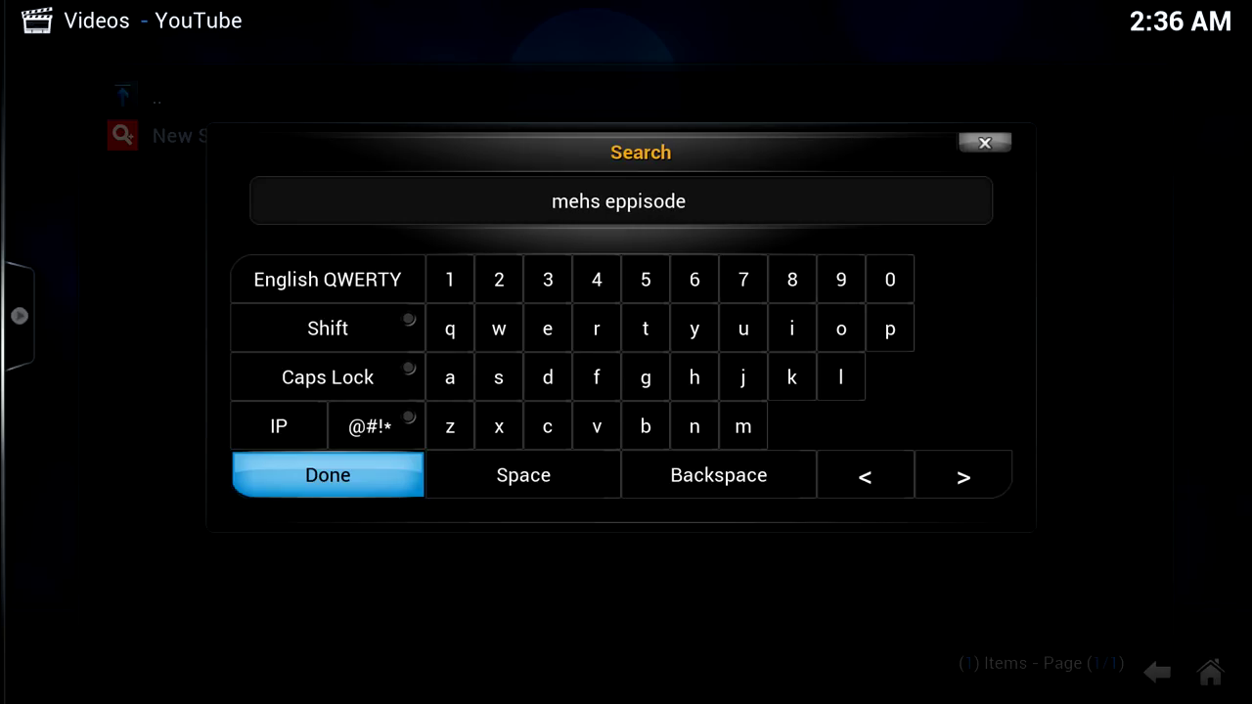
pyautogui.press('BackSpace')
pyautogui.press('BackSpace')
pyautogui.press('BackSpace')
pyautogui.press('BackSpace')
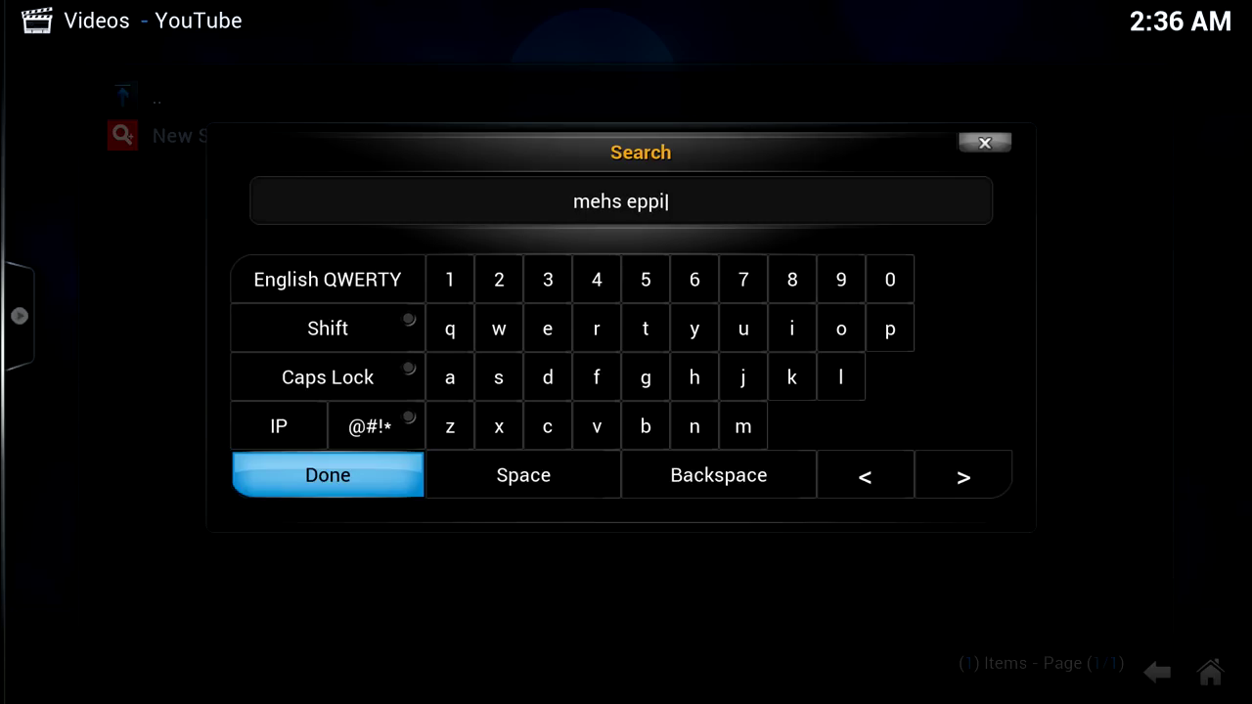
pyautogui.press('BackSpace')
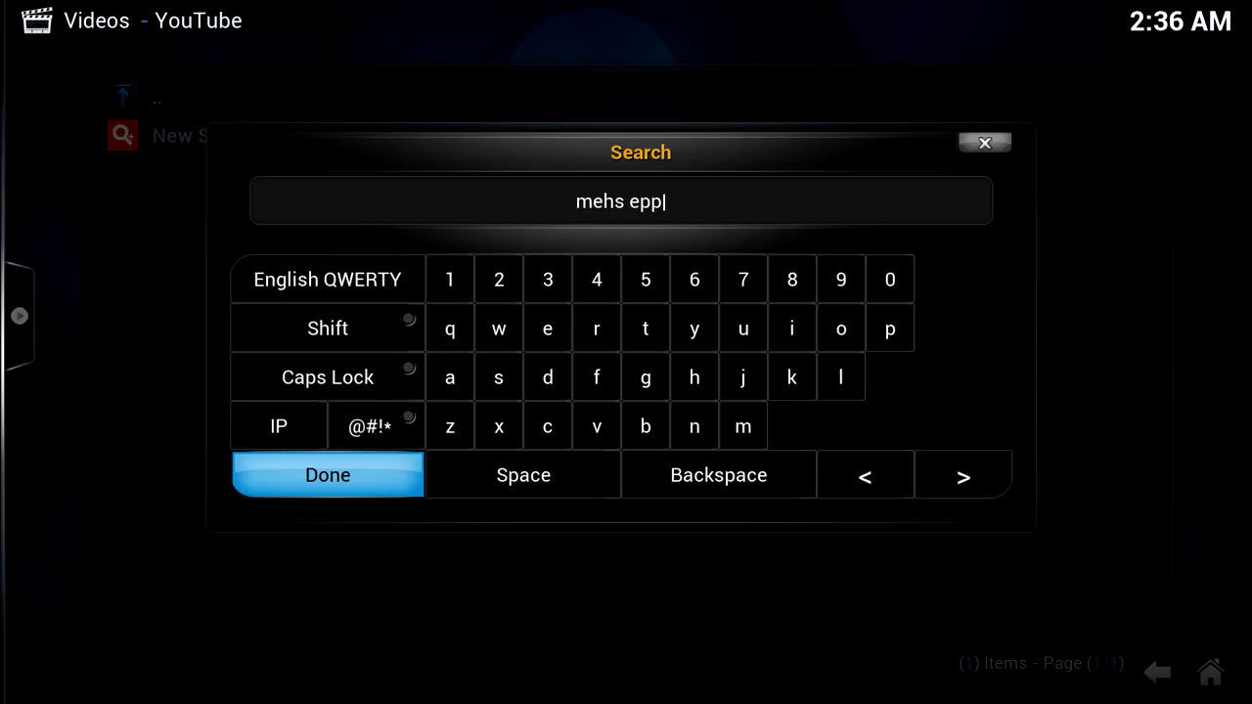
pyautogui.press('BackSpace')
pyautogui.write('isode')
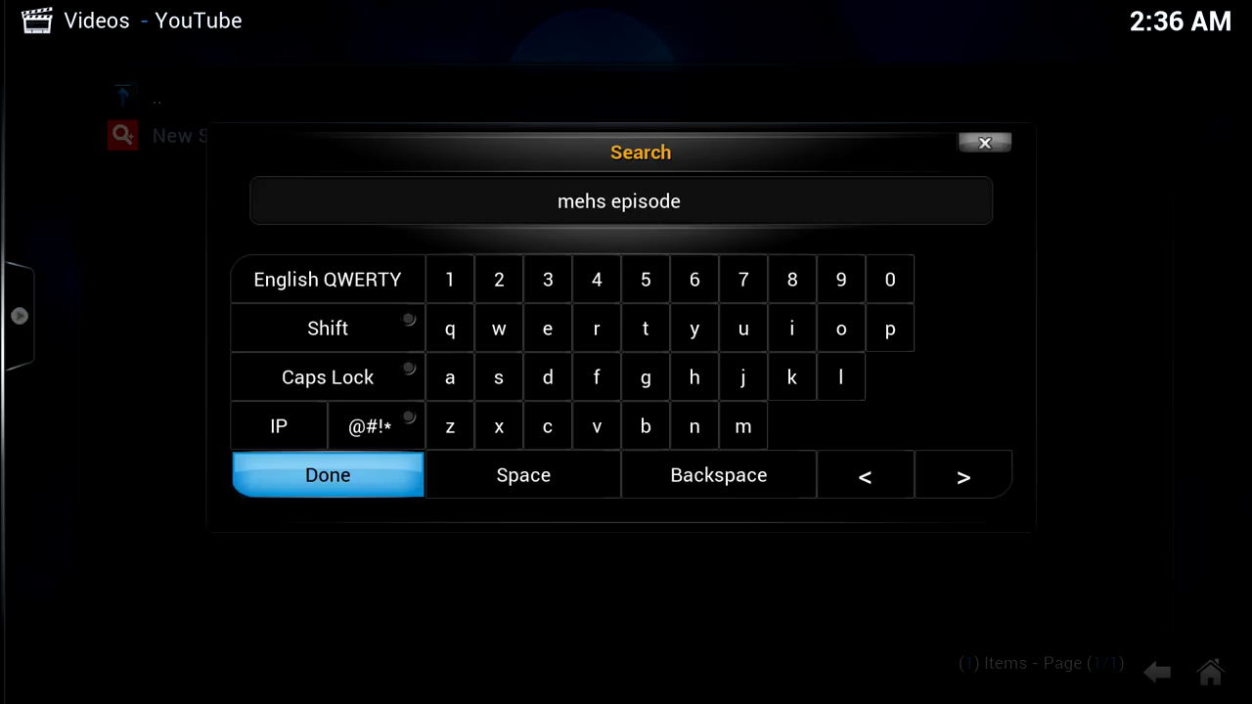
pyautogui.press('Return')
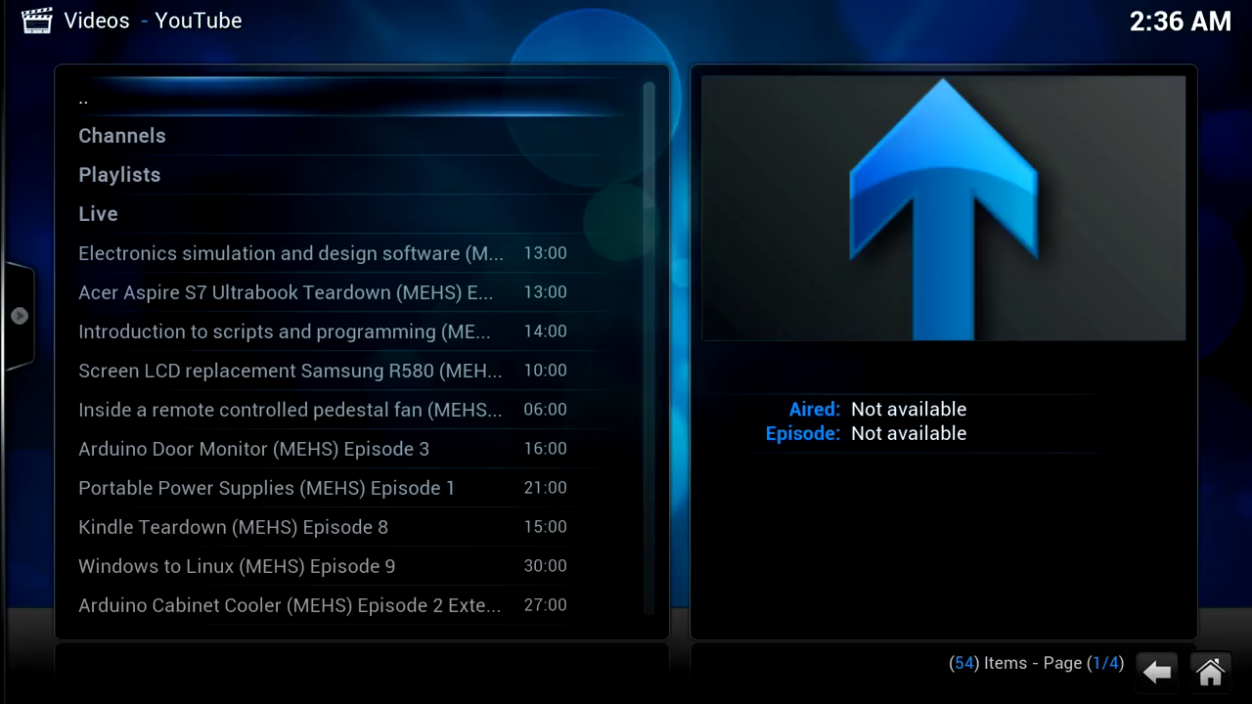
# Look through the first entries of the YouTube search results, past Channels, Playlists and Live.
pyautogui.press('Down')
pyautogui.press('Down')
pyautogui.press('Down')
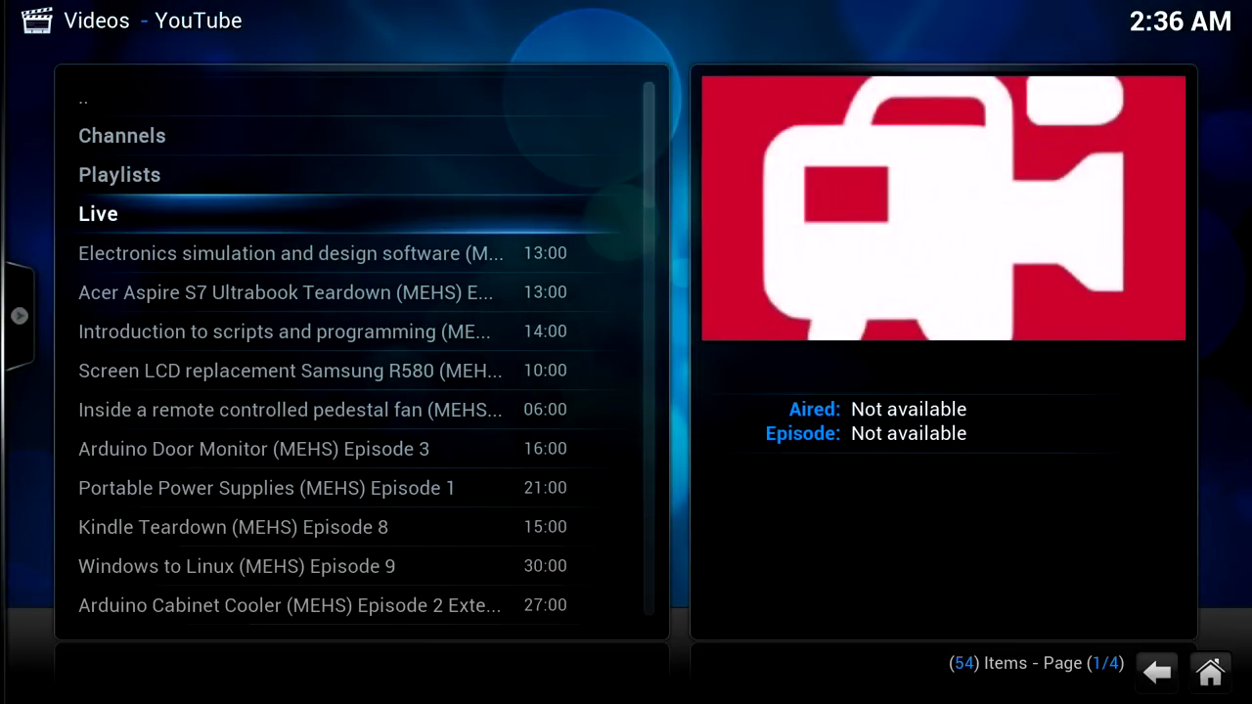
pyautogui.press('Down')
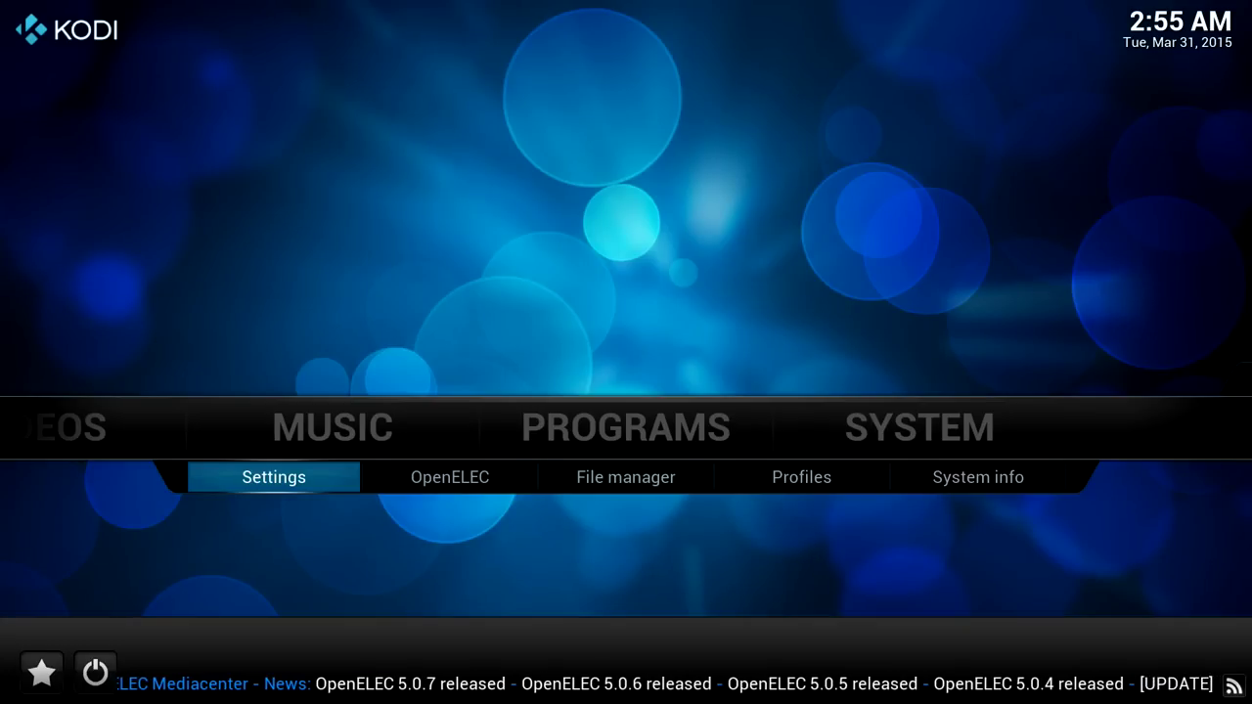
# Open the Video output category of the System settings and start Video calibration.
pyautogui.press('Return')
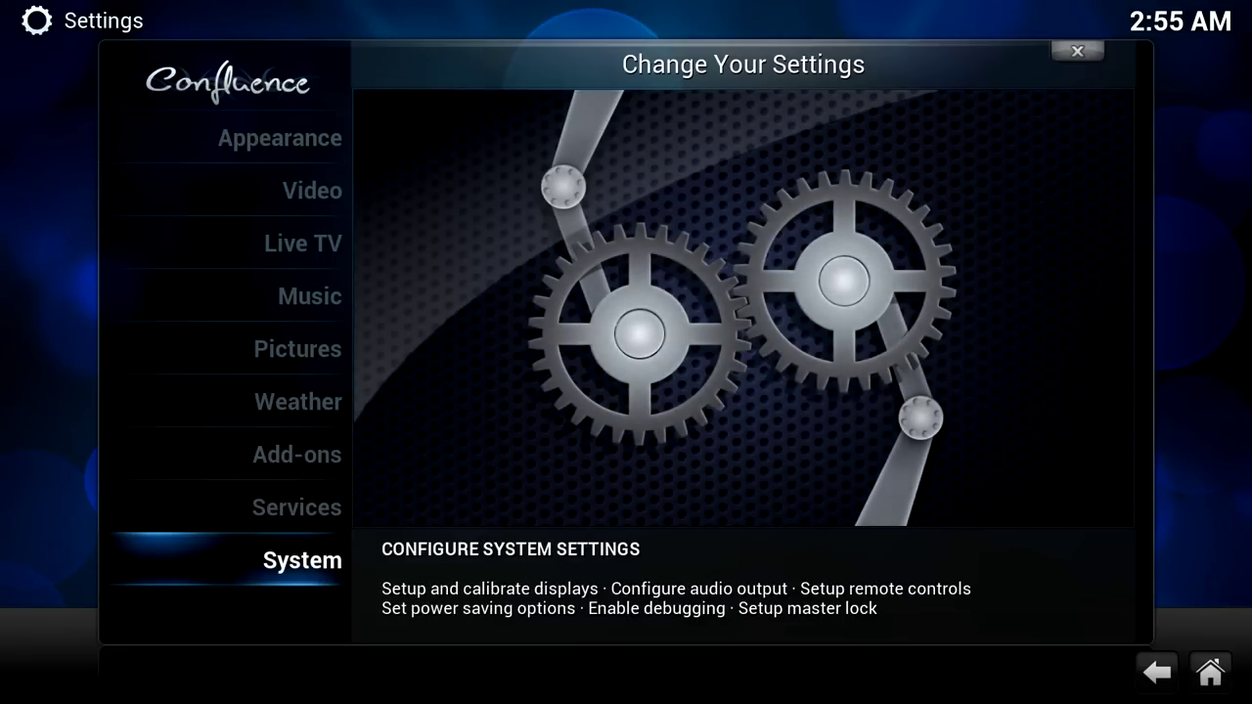
pyautogui.press('Return')
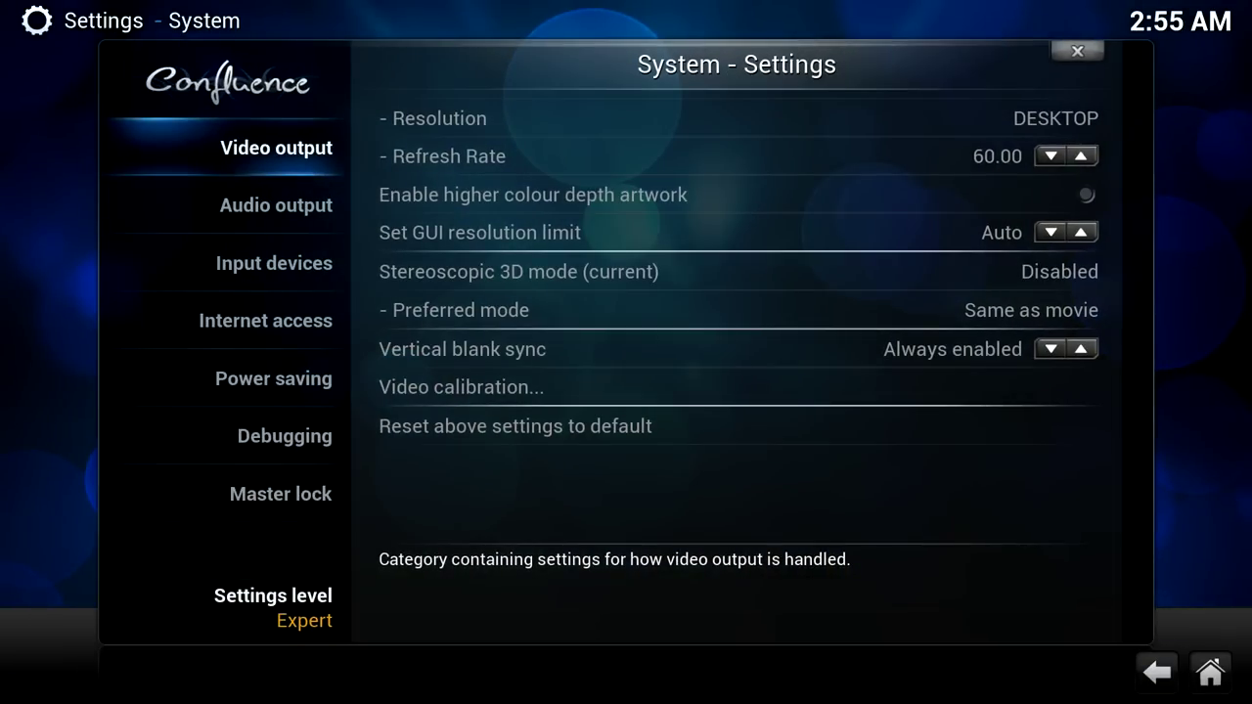
pyautogui.press('Right')
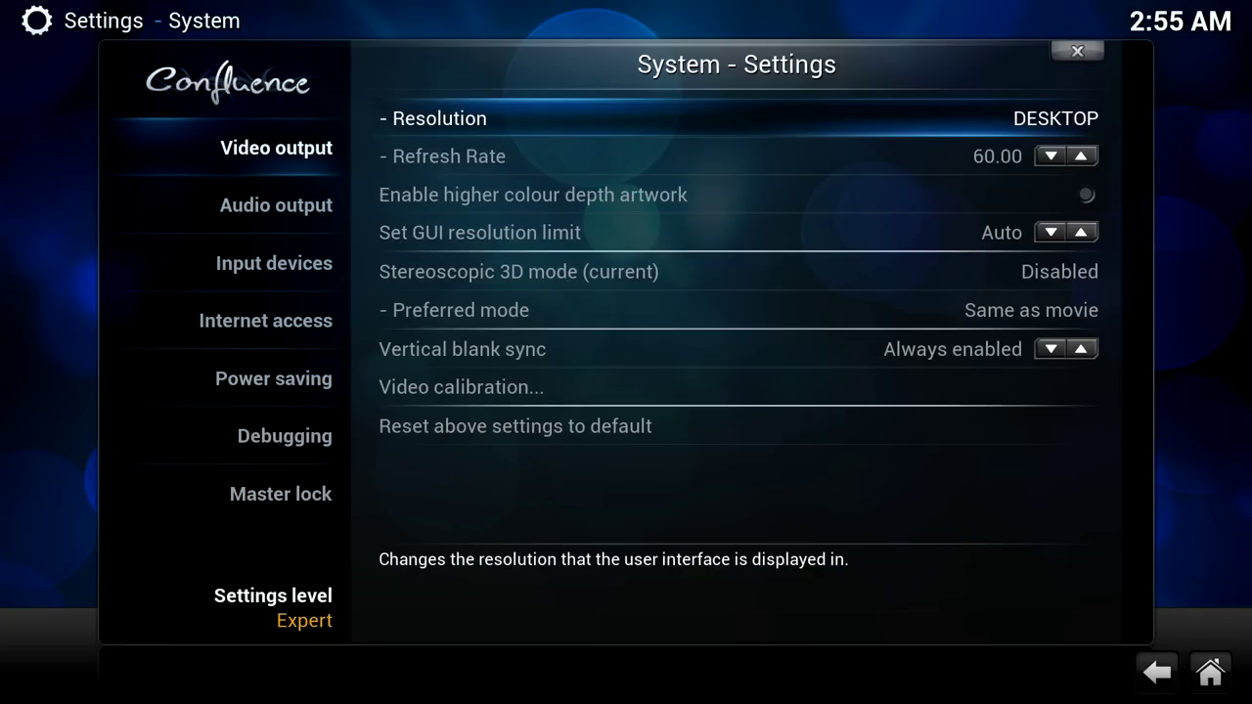
pyautogui.press('Down')
pyautogui.press('Down')
pyautogui.press('Down')
pyautogui.press('Down')
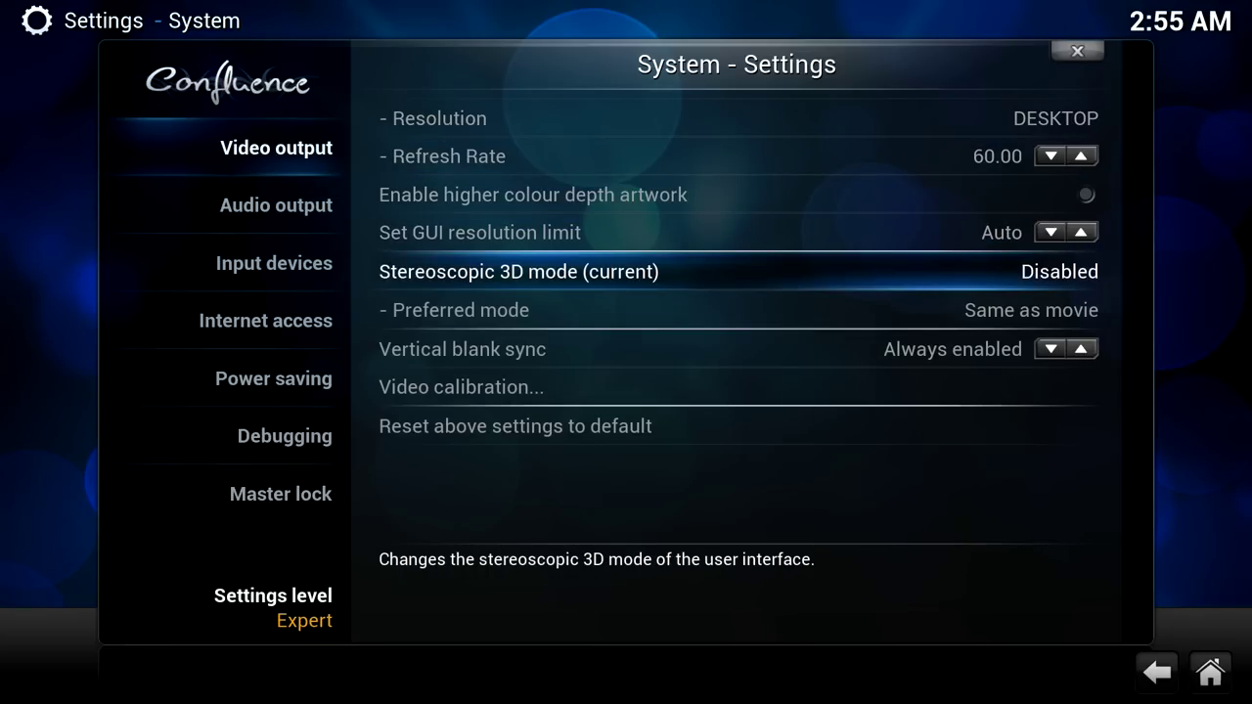
pyautogui.press('Down')
pyautogui.press('Down')
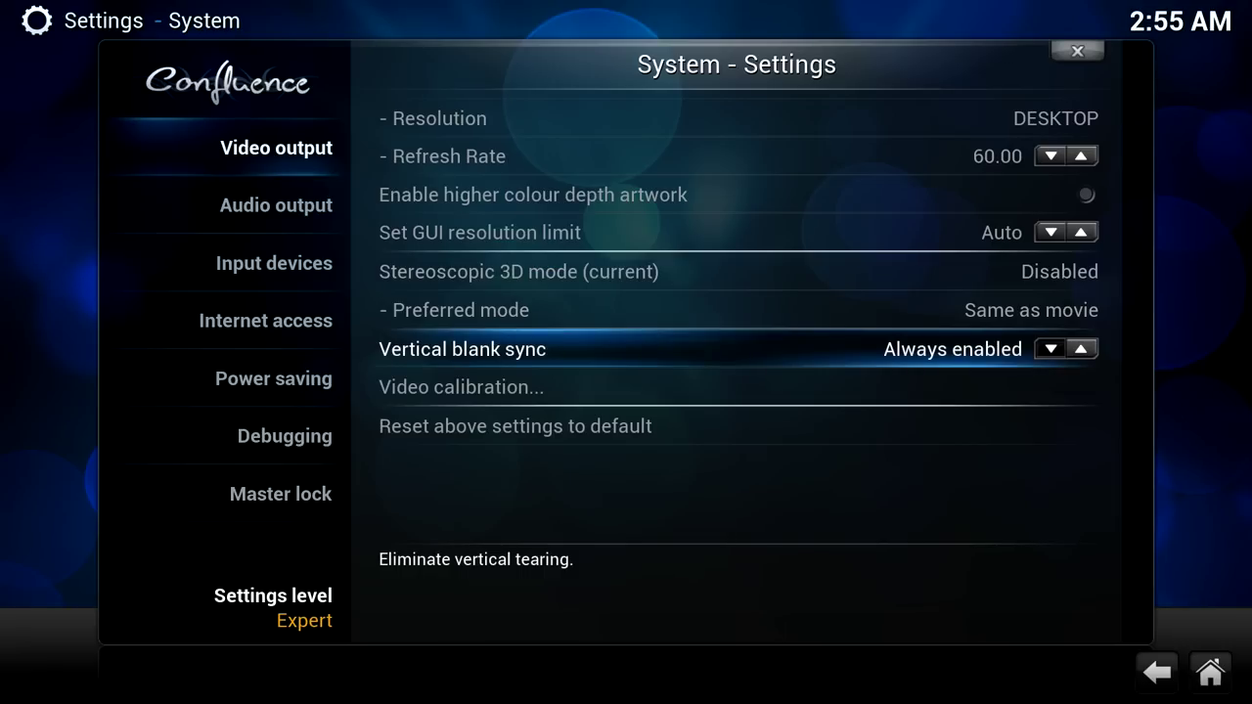
pyautogui.press('Down')
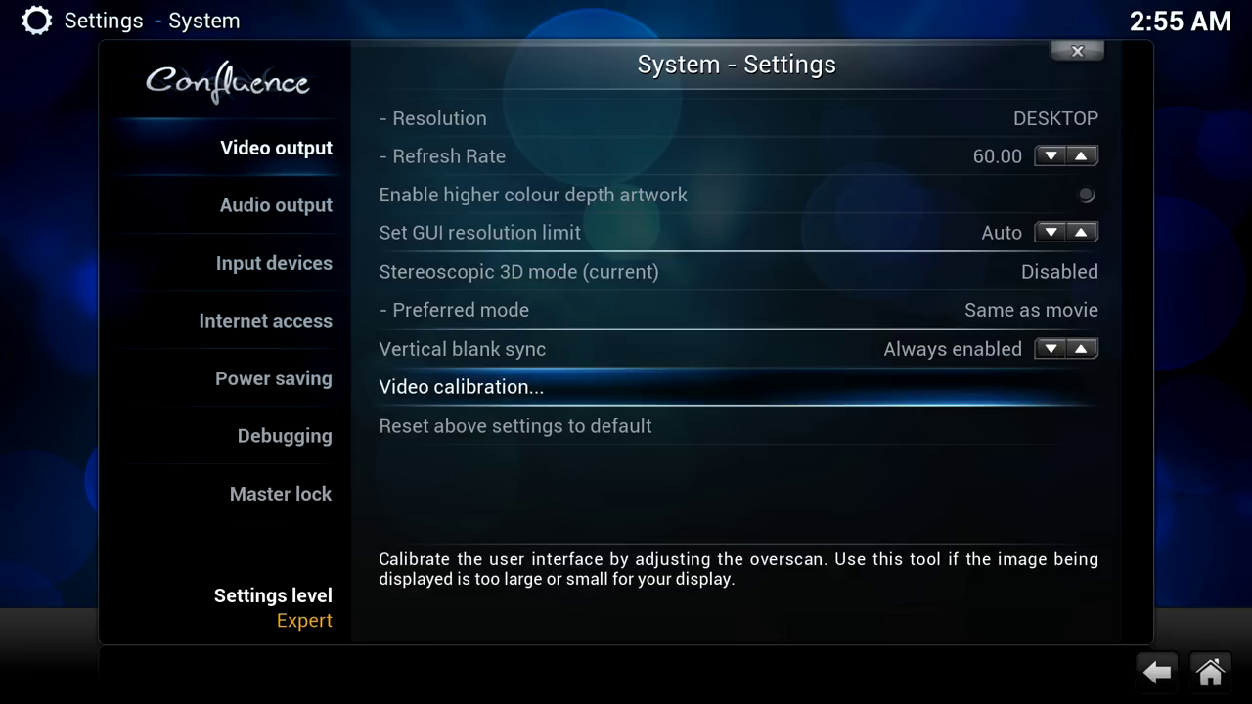
pyautogui.press('Return')
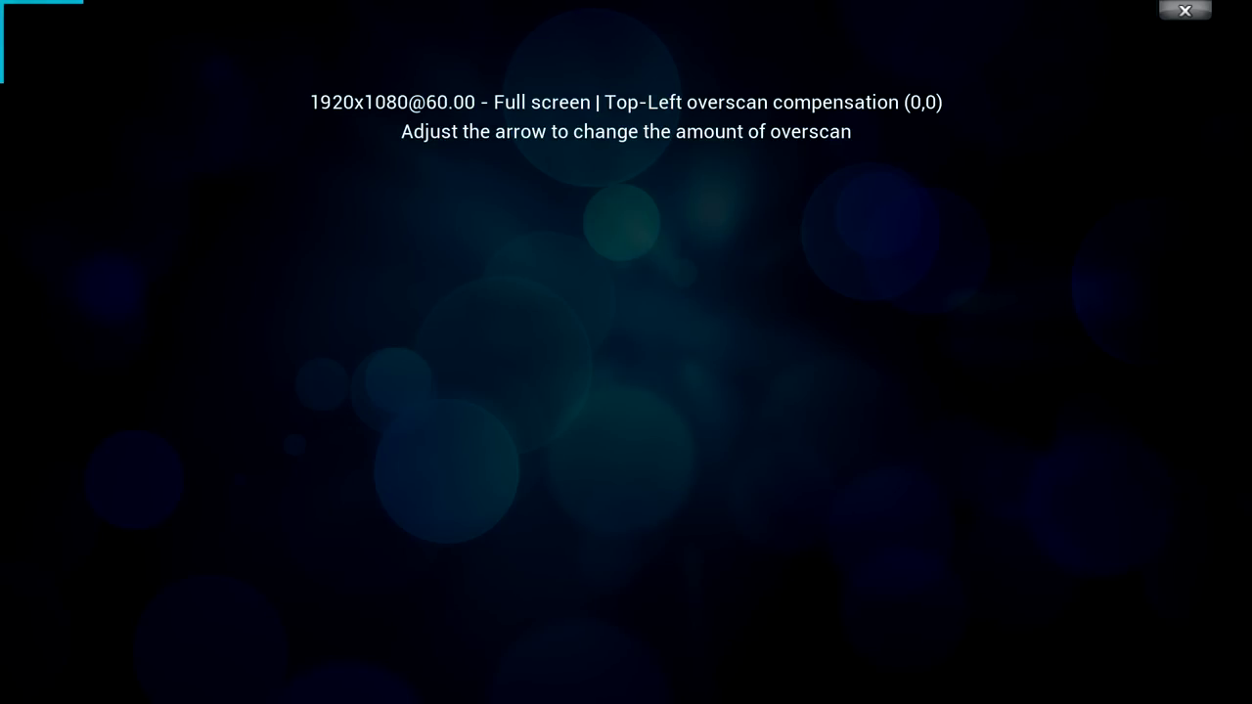
# Step through the top-left and bottom-right overscan compensation and on to the adjustment that makes the rectangle perfectly square.
pyautogui.press('Return')
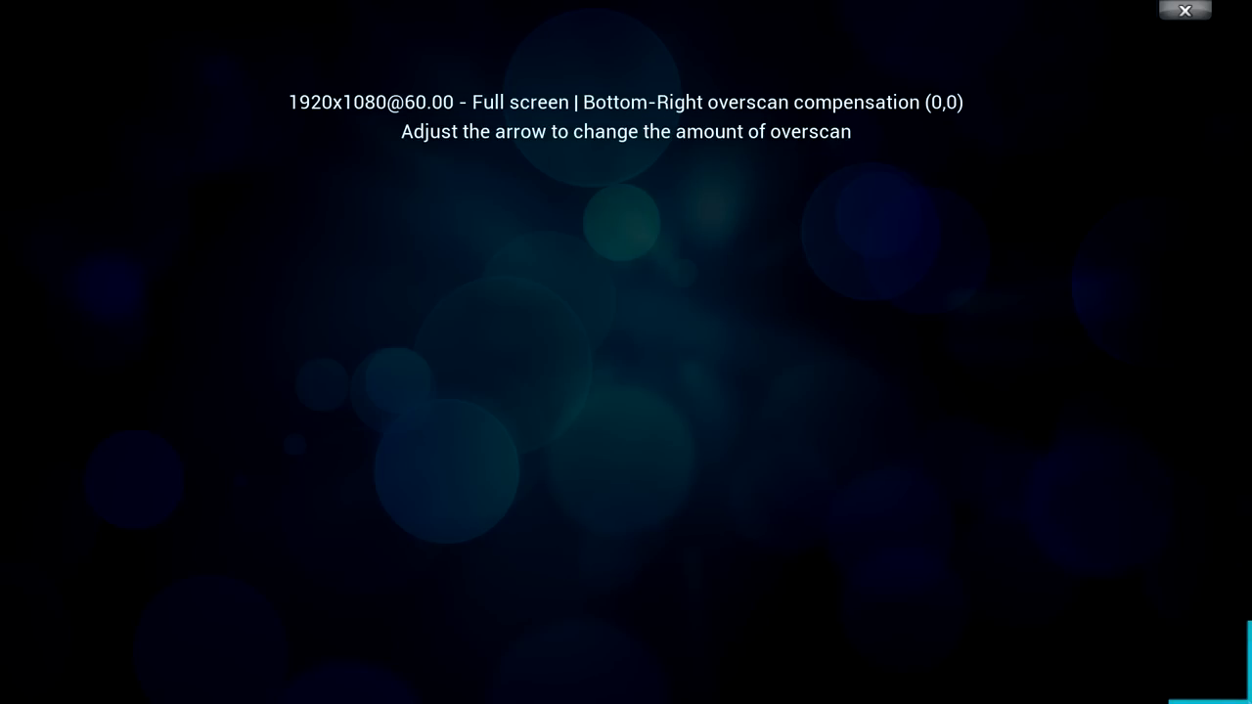
pyautogui.press('Return')
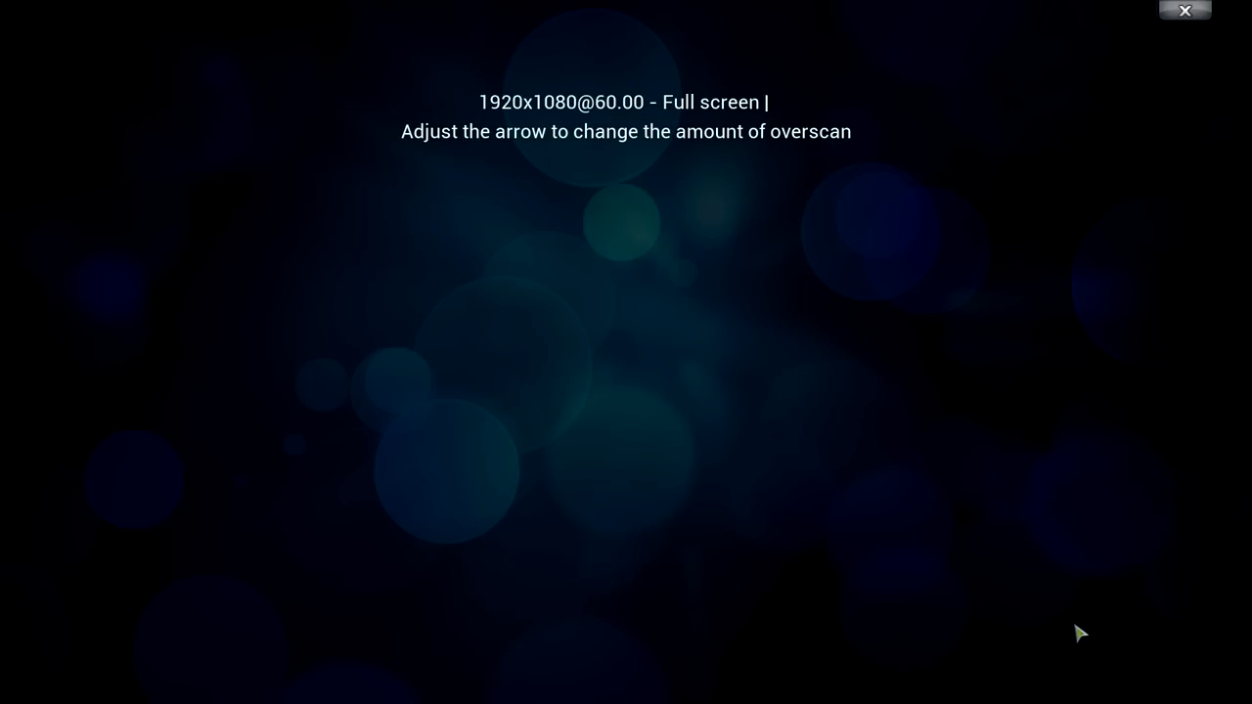
pyautogui.press('Return')
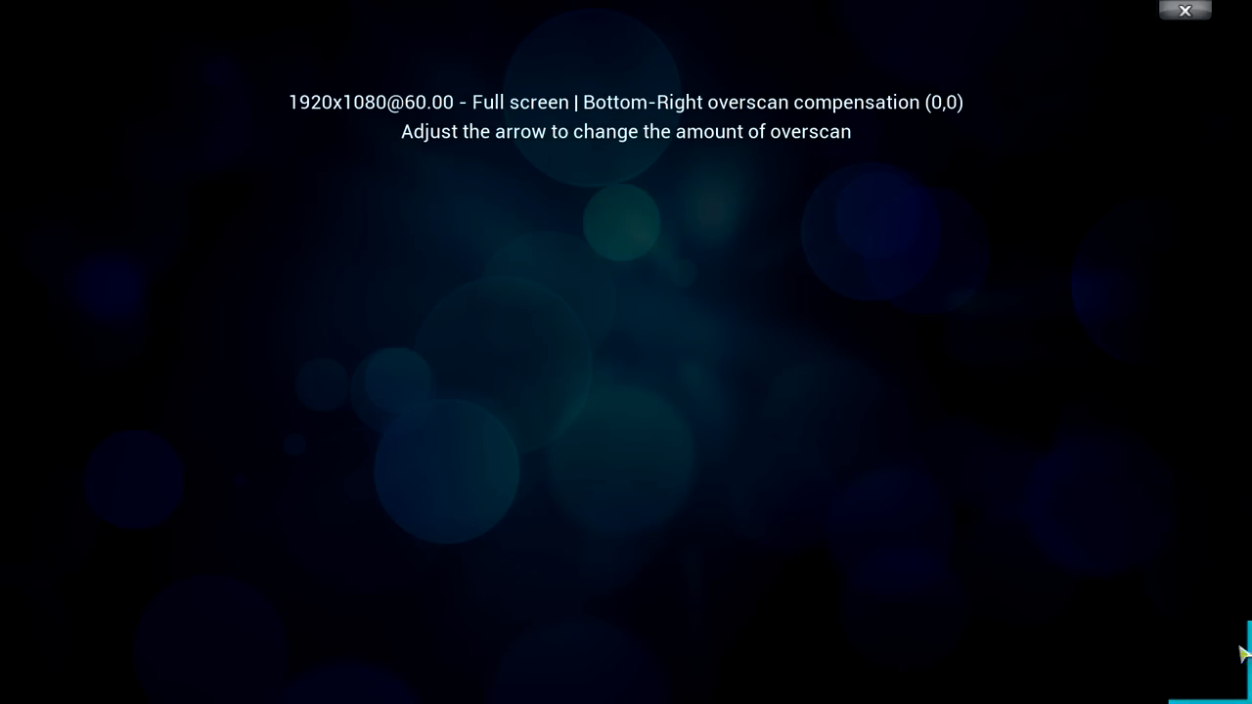
pyautogui.press('Return')
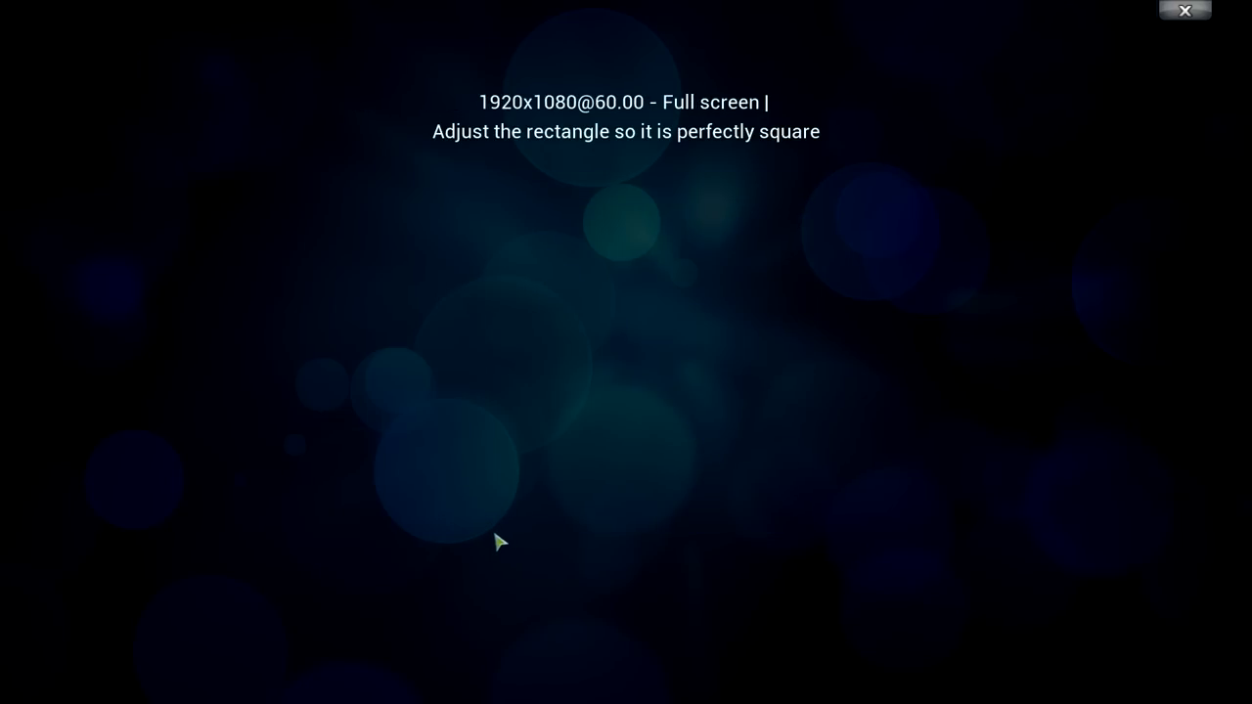
pyautogui.moveTo(531, 537); pyautogui.dragTo(590, 498)
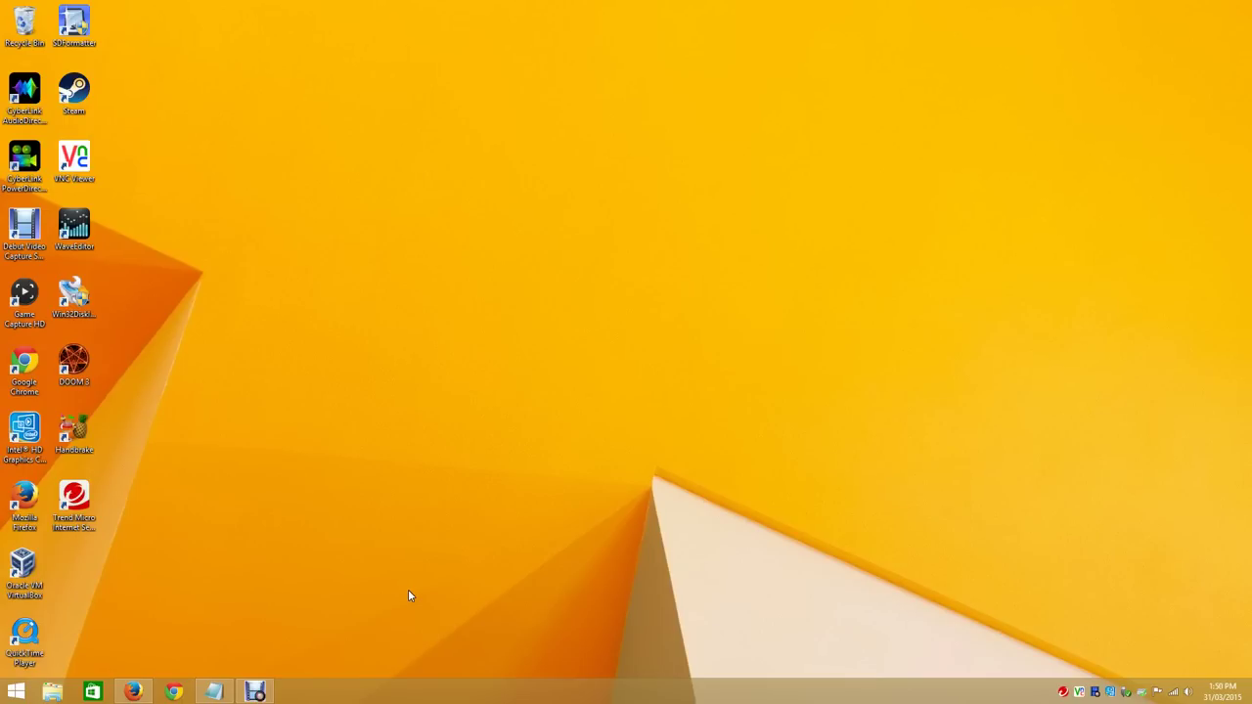
# Switch to the Windows PC, connect to the network share \\openelec with Run, and open its Userdata folder.
pyautogui.press('super+r')
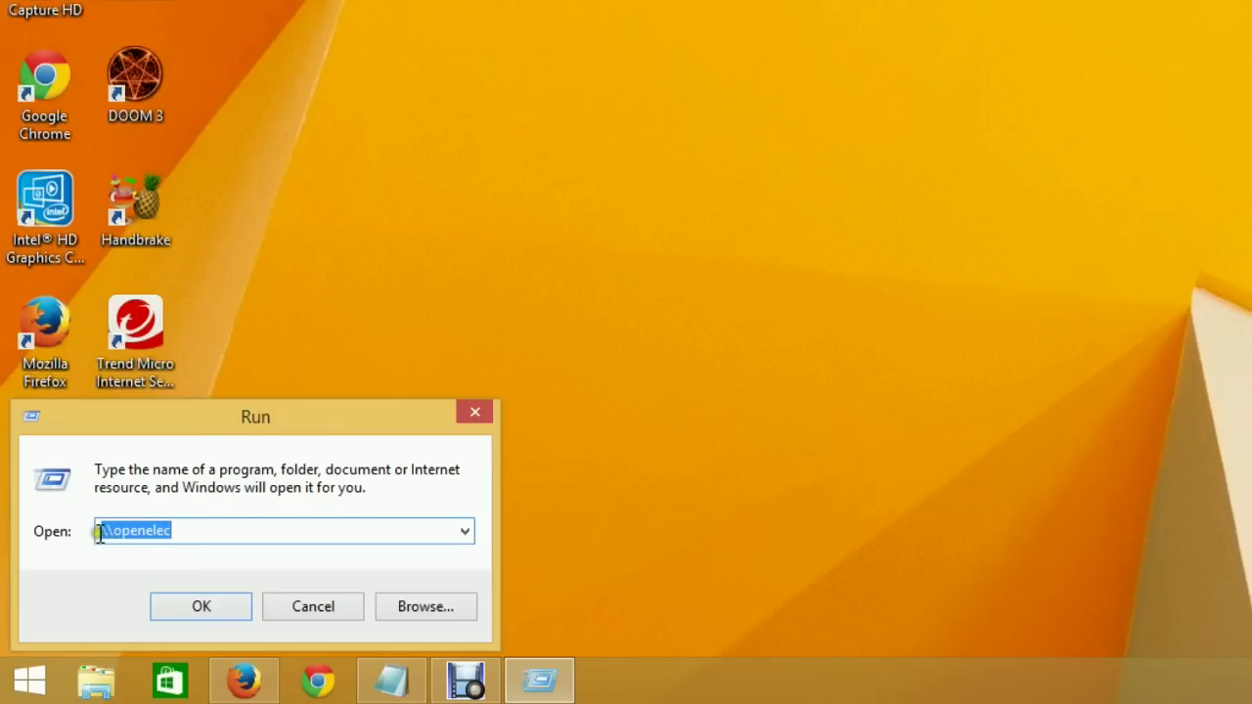
pyautogui.moveTo(97, 531); pyautogui.dragTo(176, 531)
pyautogui.click(201, 606)
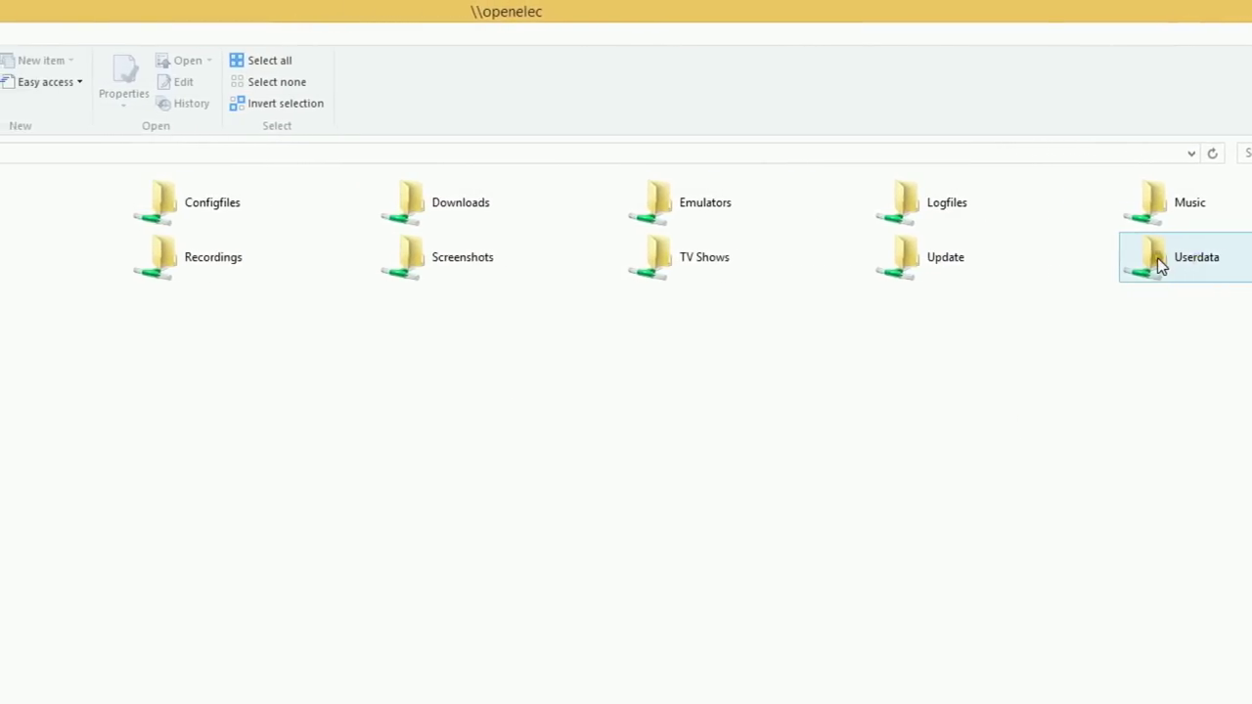
pyautogui.doubleClick(1216, 257)
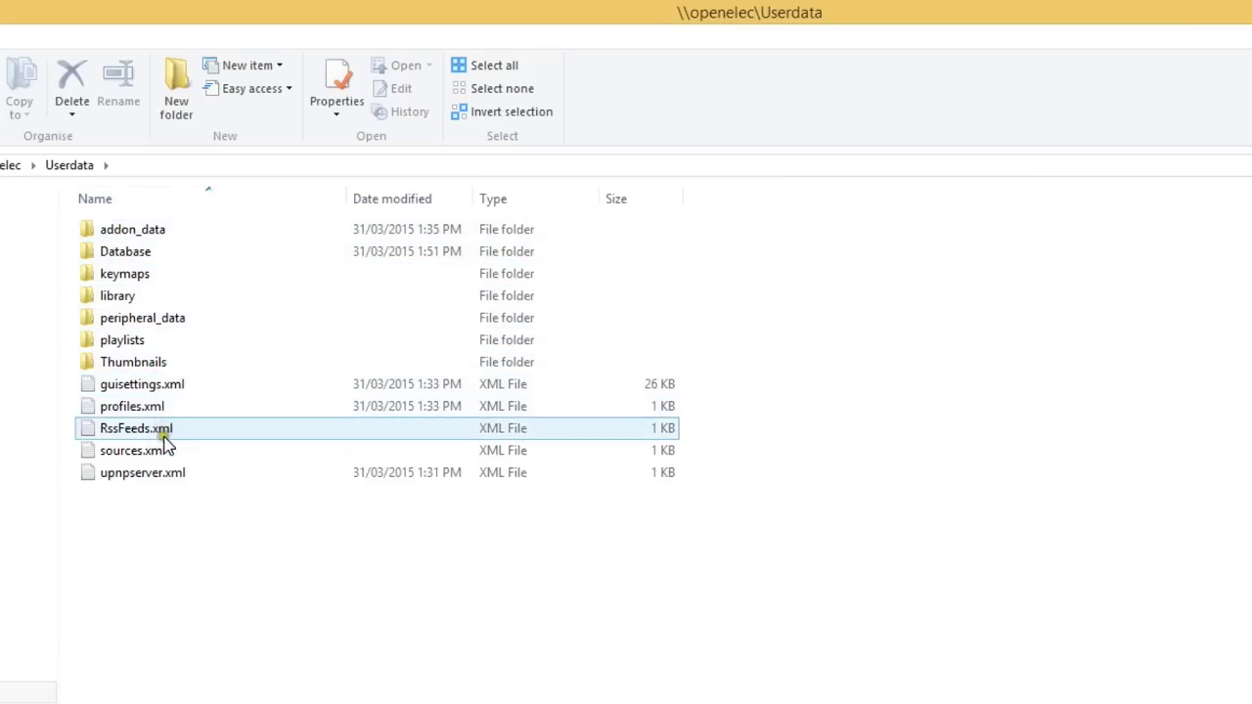
pyautogui.rightClick(204, 538)
pyautogui.click(165, 551)
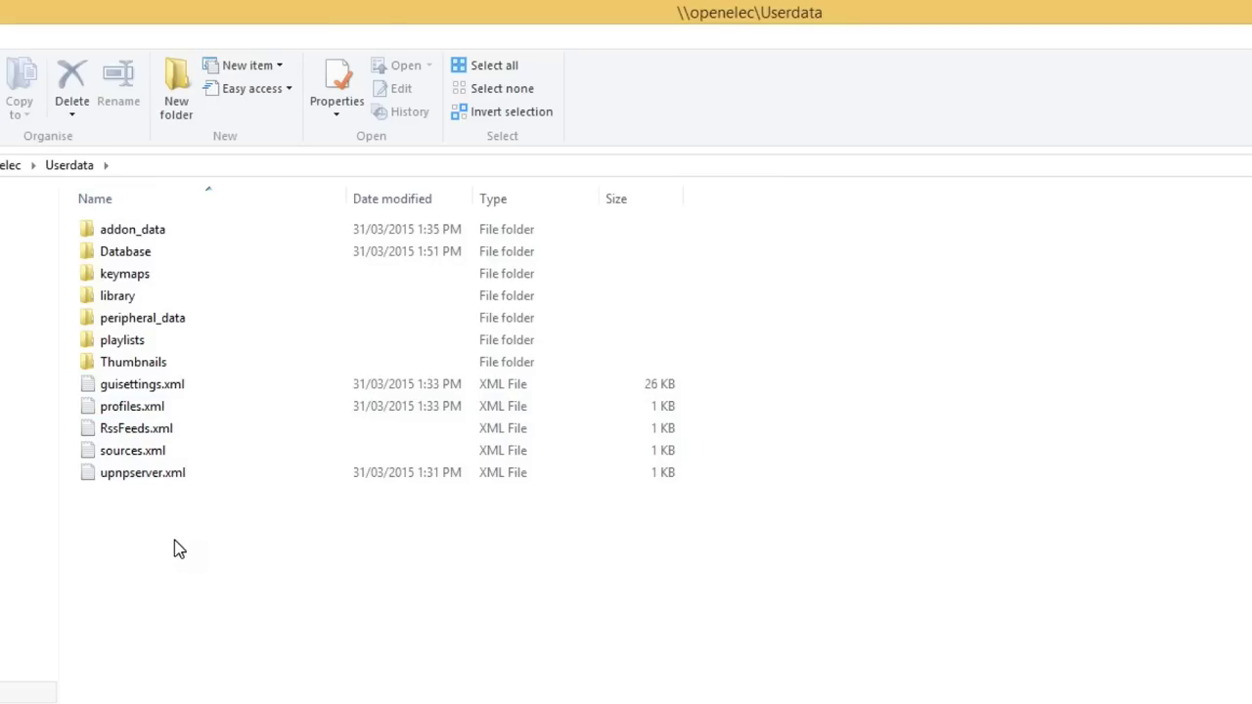
pyautogui.click(174, 541)
# Switch to Notepad and save the advancedsettings XML text in Documents as advancedsettings.xml, with file type All Files and ANSI encoding.
pyautogui.hotkey('alt', 'Tab')
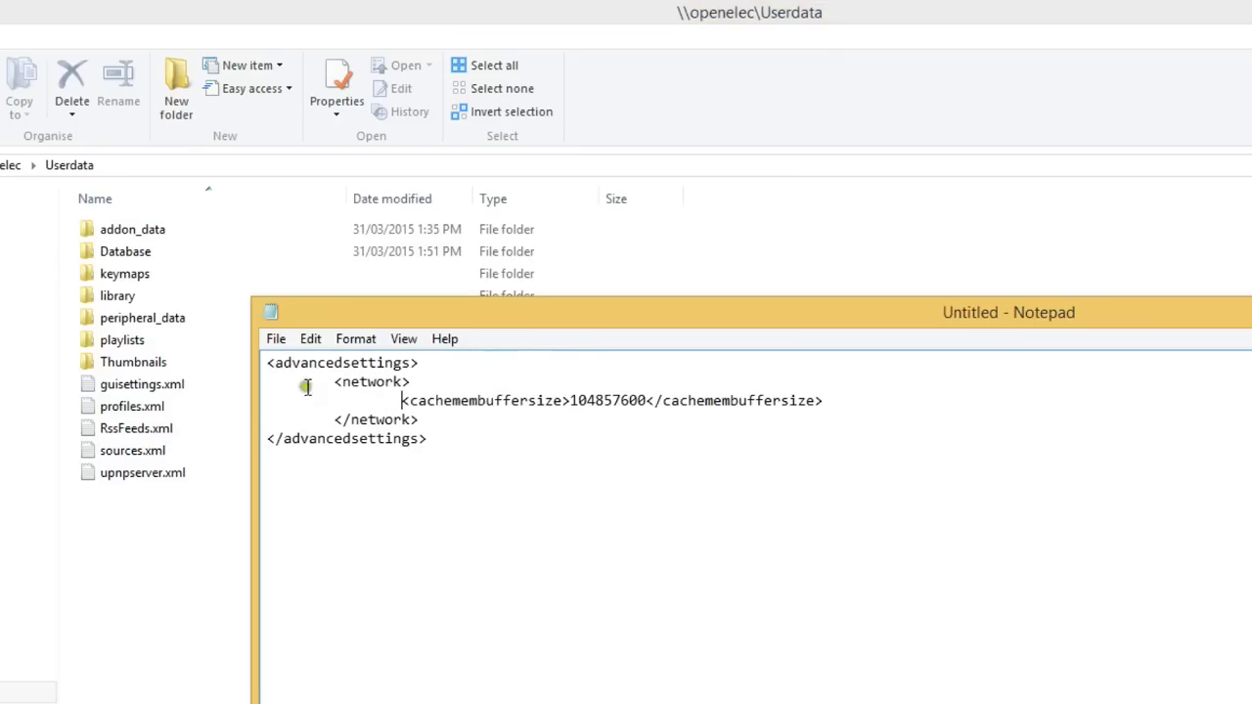
pyautogui.click(446, 375)
pyautogui.click(329, 382)
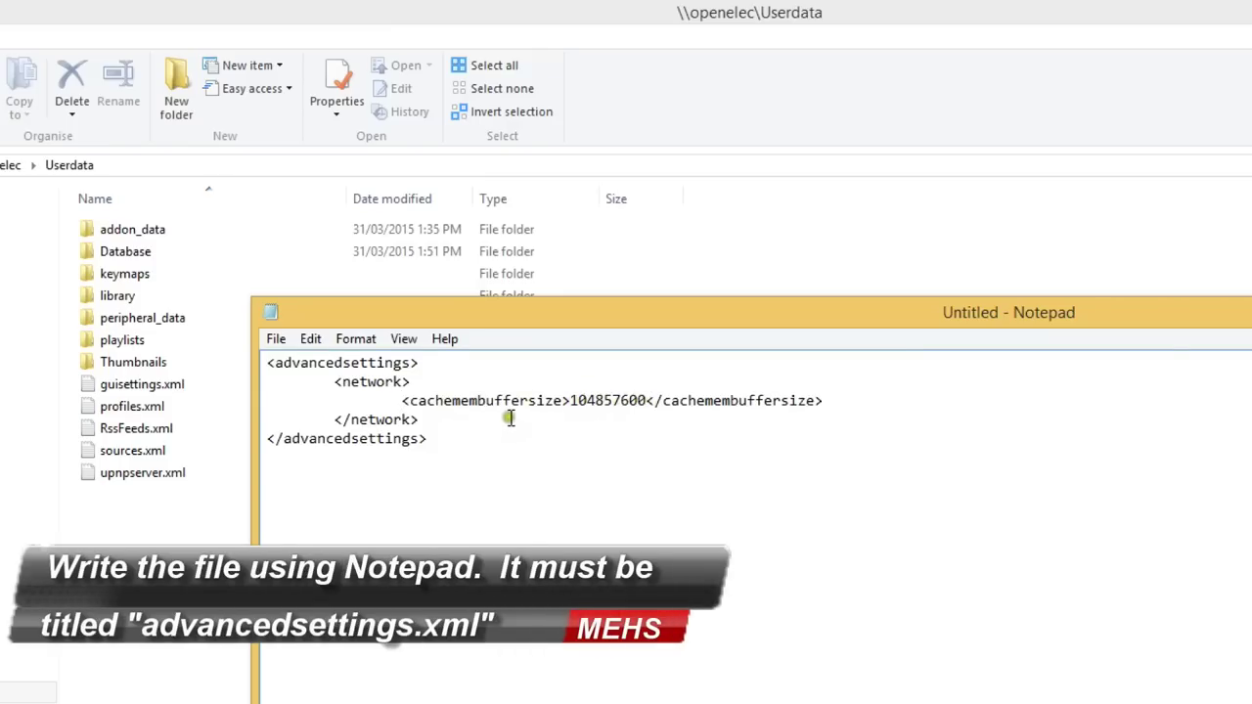
pyautogui.click(401, 402)
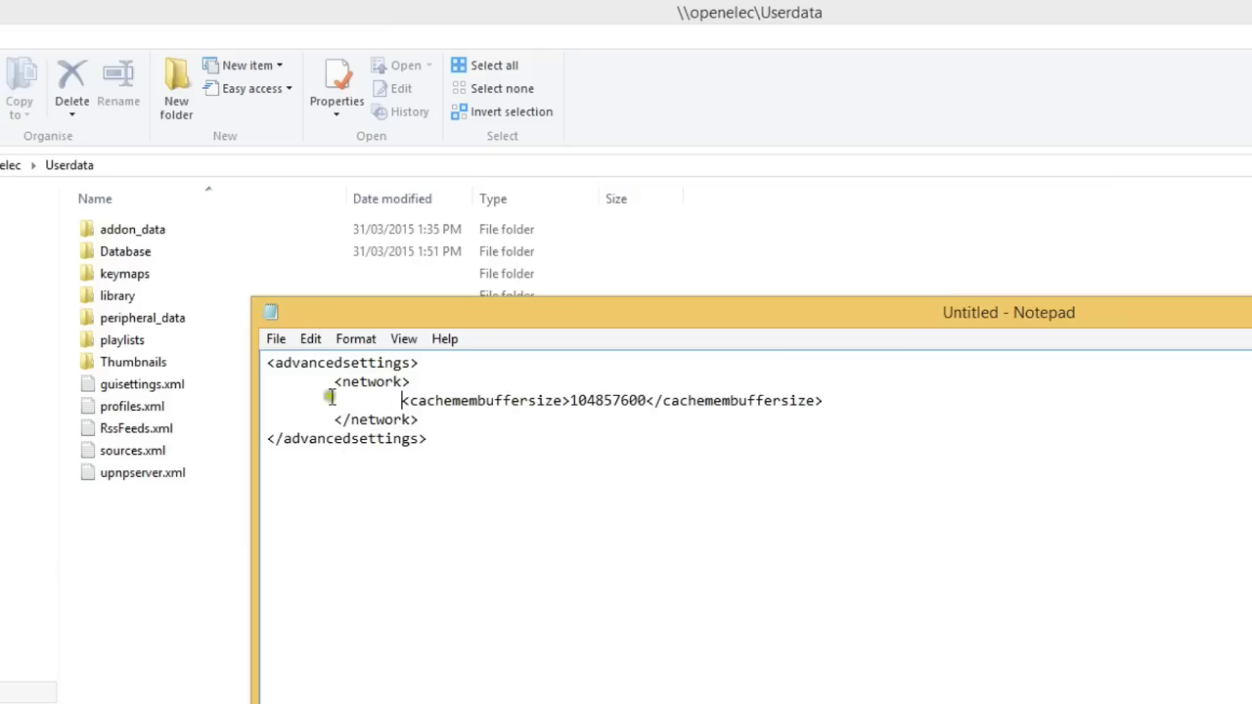
pyautogui.click(276, 342)
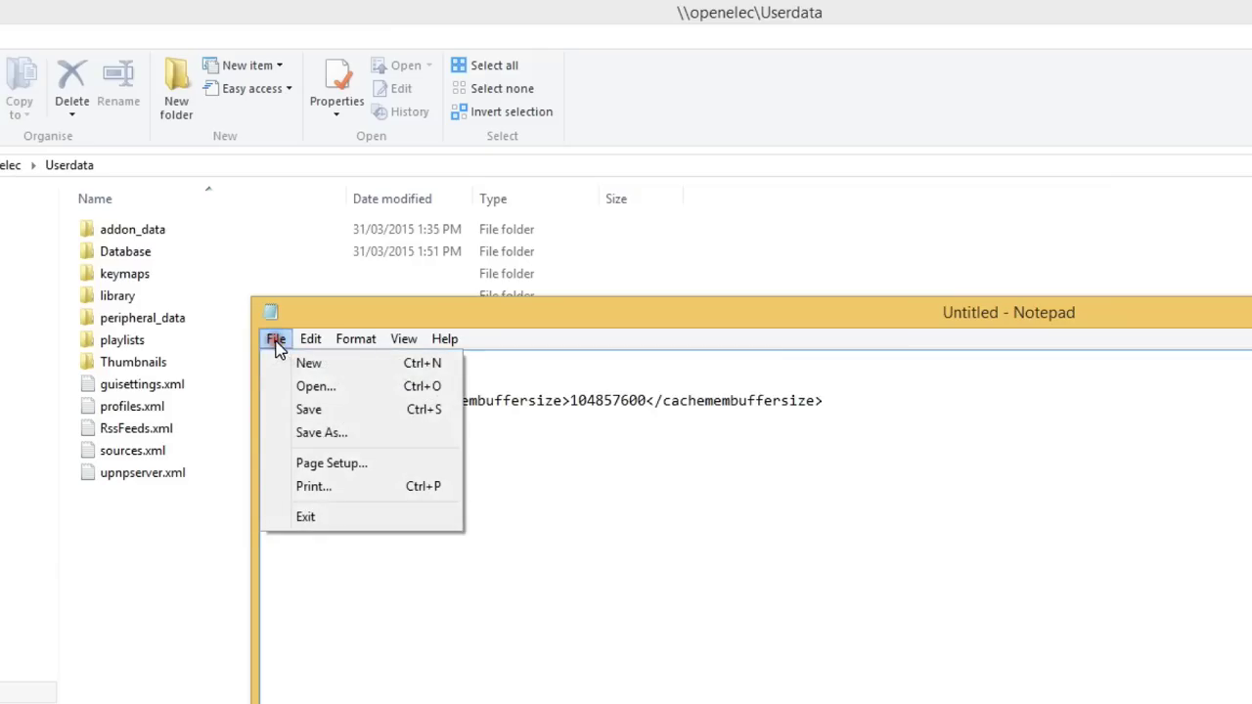
pyautogui.click(339, 435)
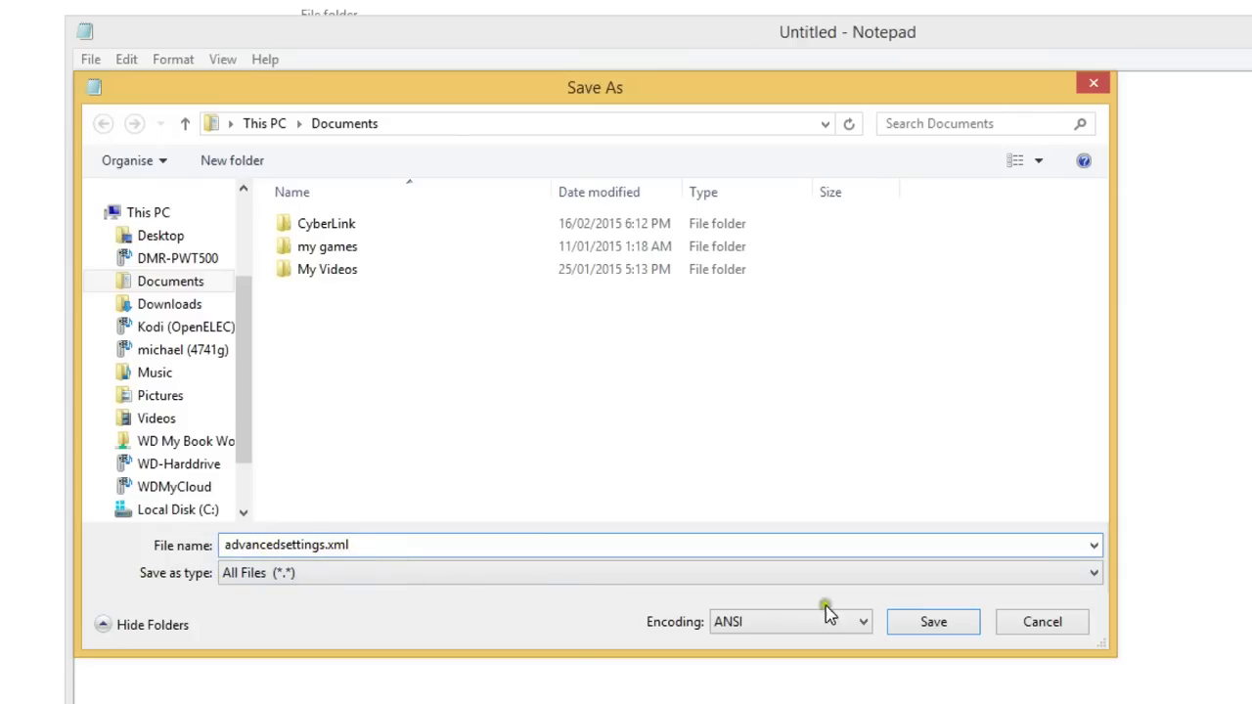
pyautogui.click(939, 622)
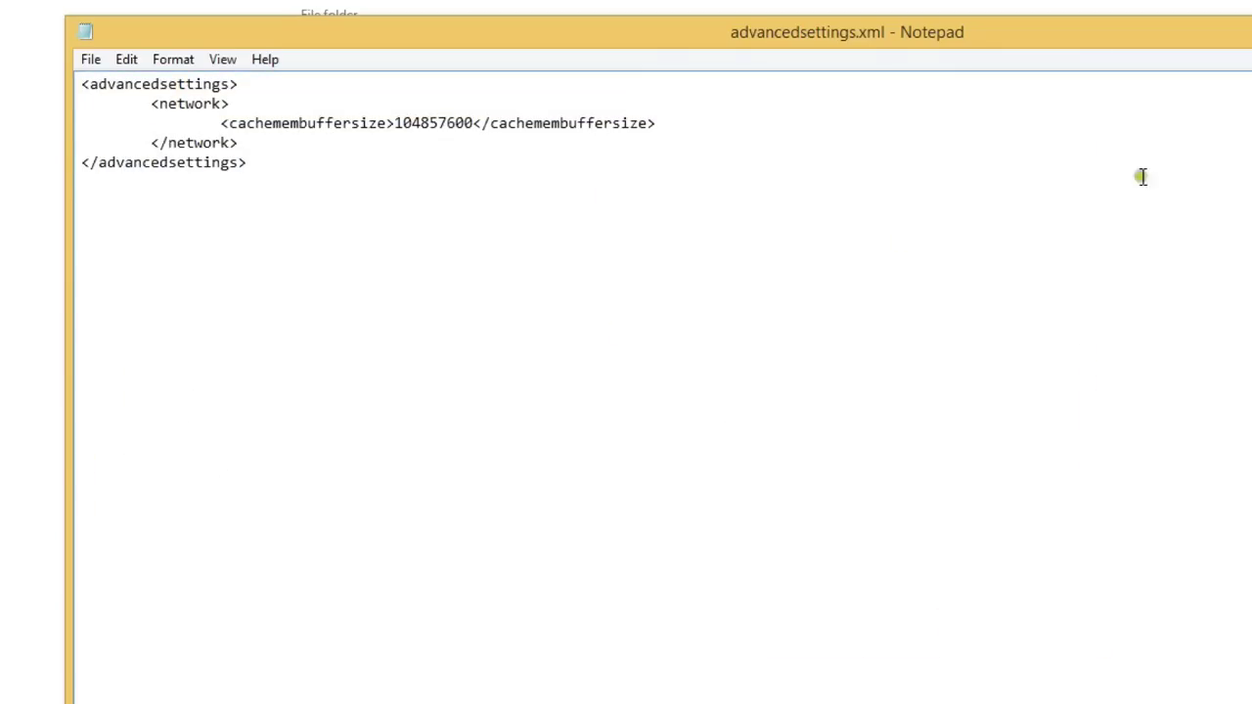